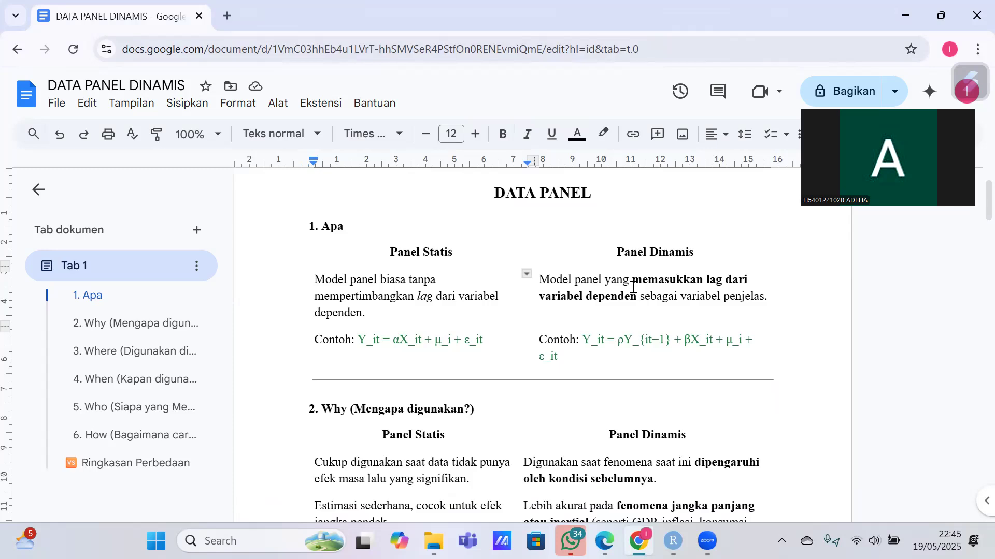
- Review the "2. Why (Mengapa digunakan?)" section, comparing the reasons for using static and dynamic panels
scroll(633, 286, "down", 3)
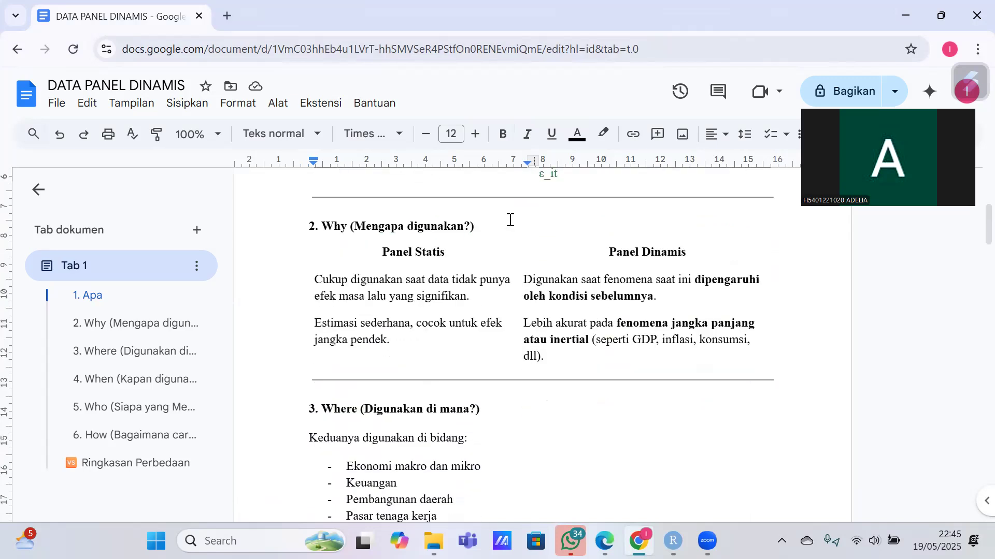
left_click(415, 224)
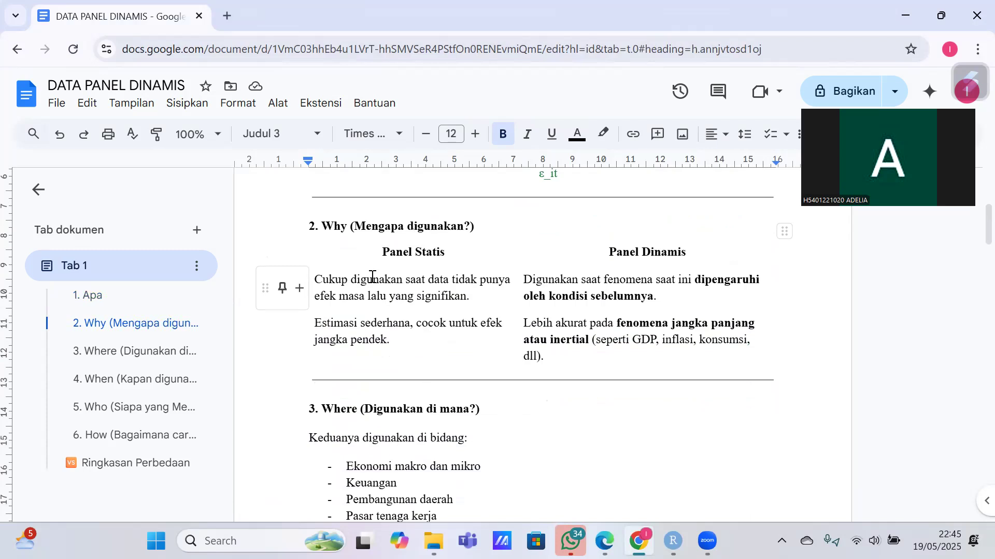
left_click(390, 340)
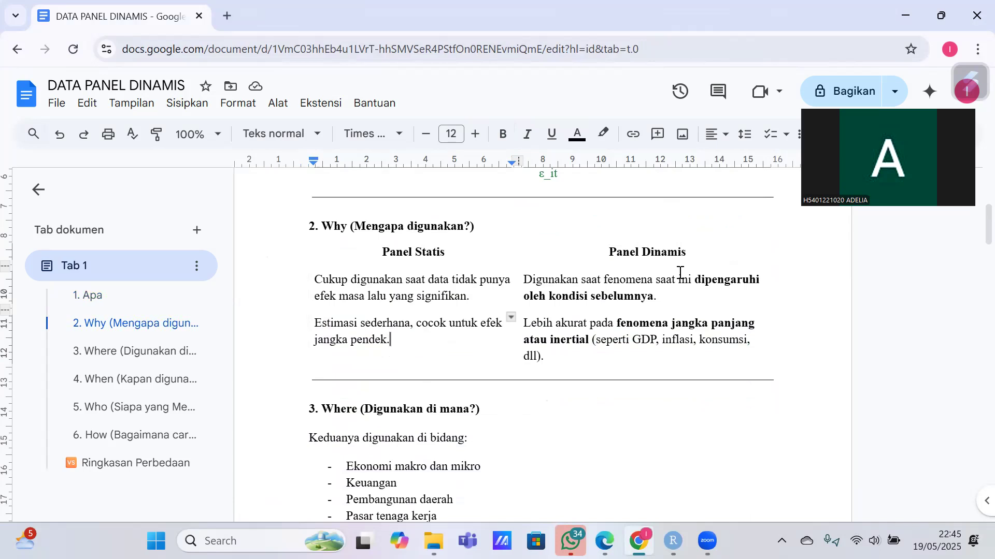
left_click_drag(694, 278, 664, 294)
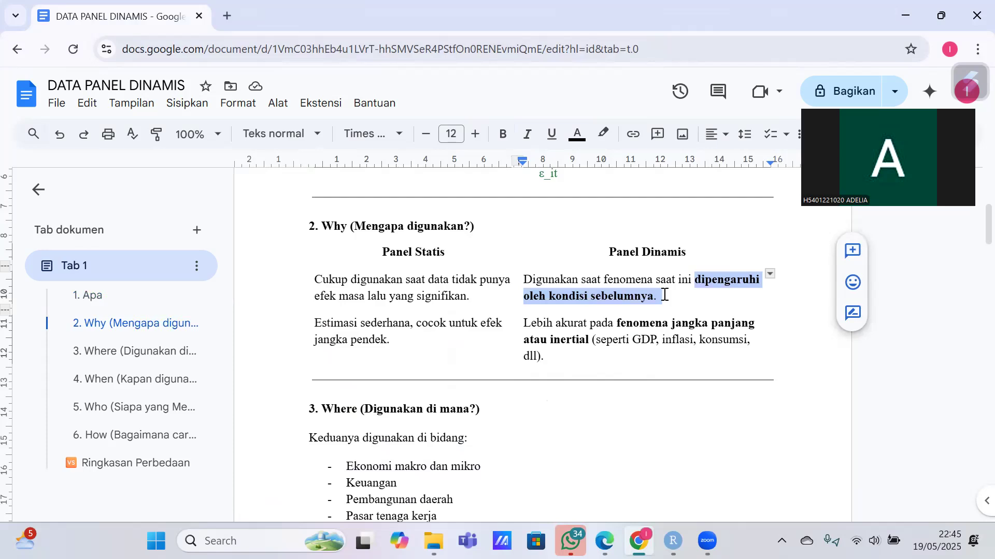
scroll(665, 294, "down", 1)
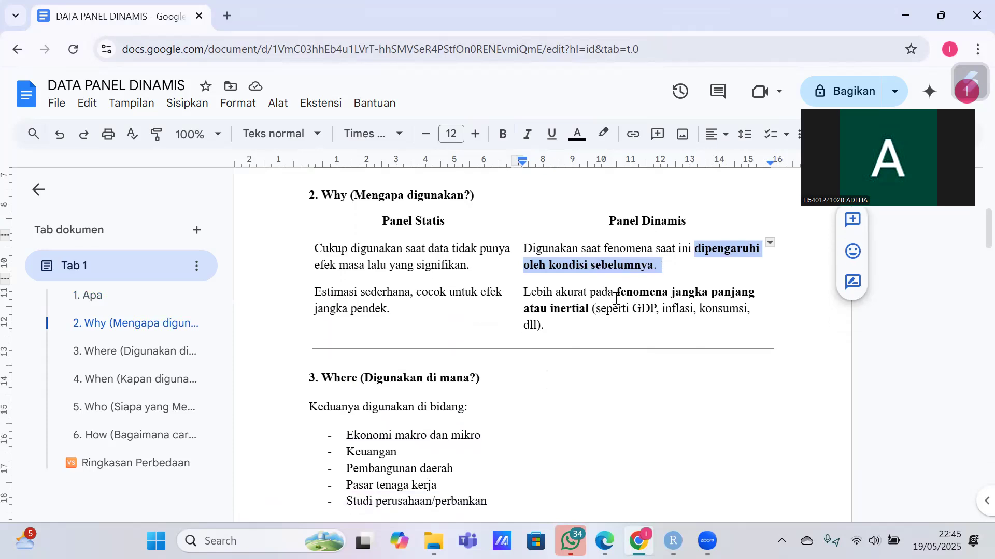
scroll(615, 299, "down", 1)
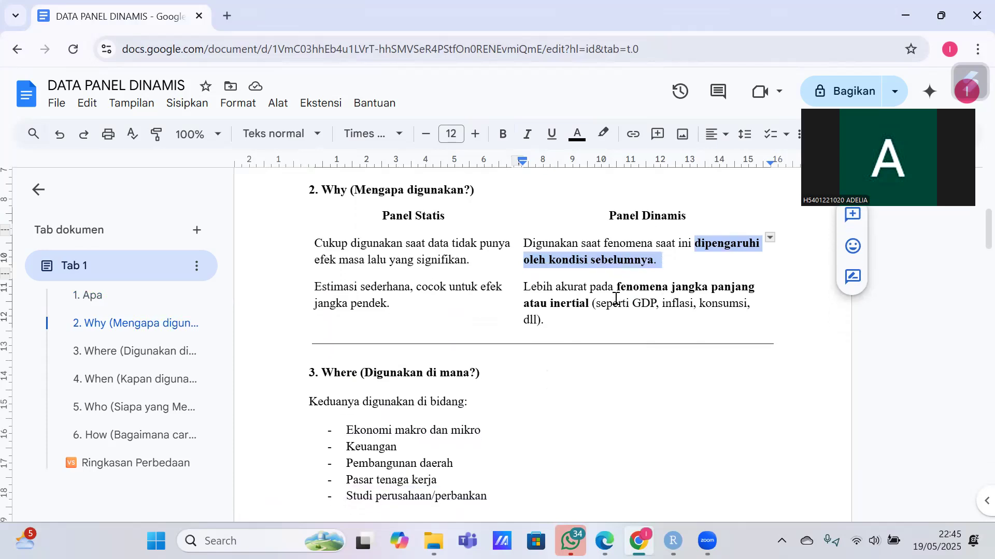
left_click(656, 305)
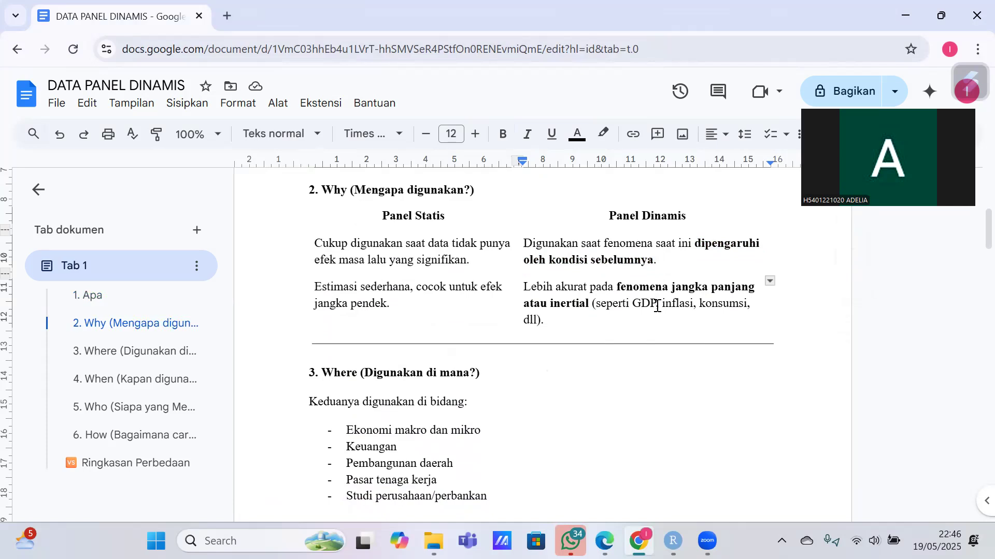
scroll(656, 306, "down", 1)
scroll(657, 306, "up", 2)
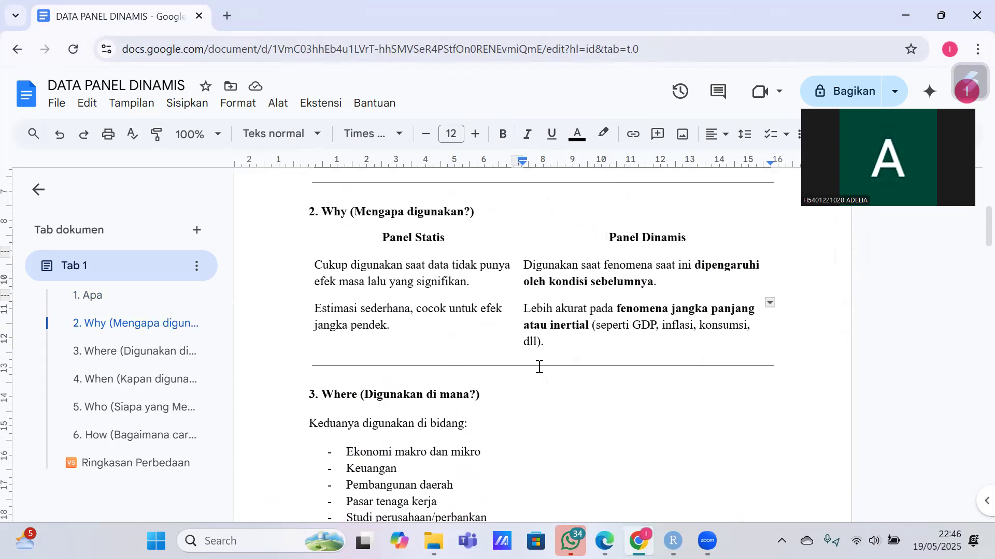
- Read the "3. Where (Digunakan di mana?)" section, covering the fields of use and the static versus dynamic panel comparison
scroll(539, 367, "down", 2)
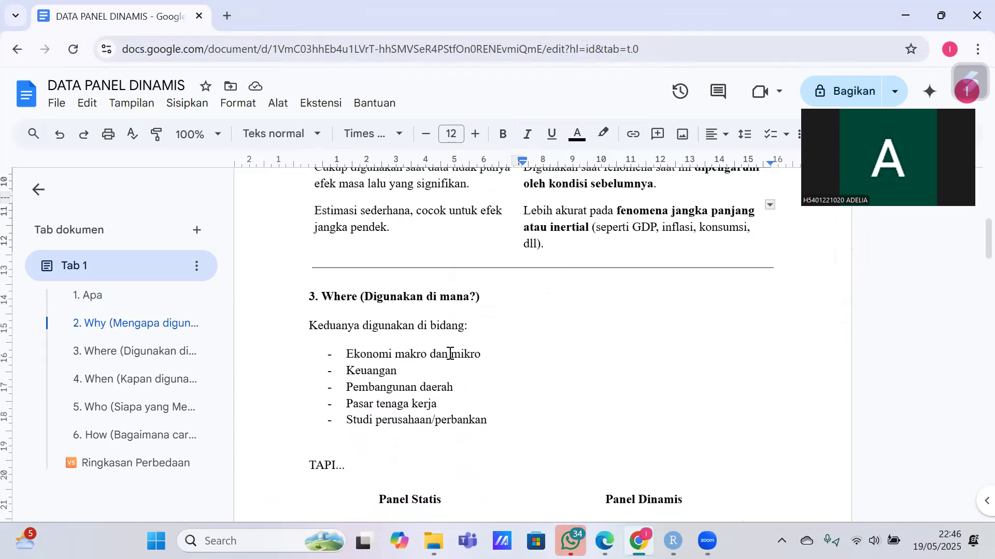
scroll(449, 354, "down", 1)
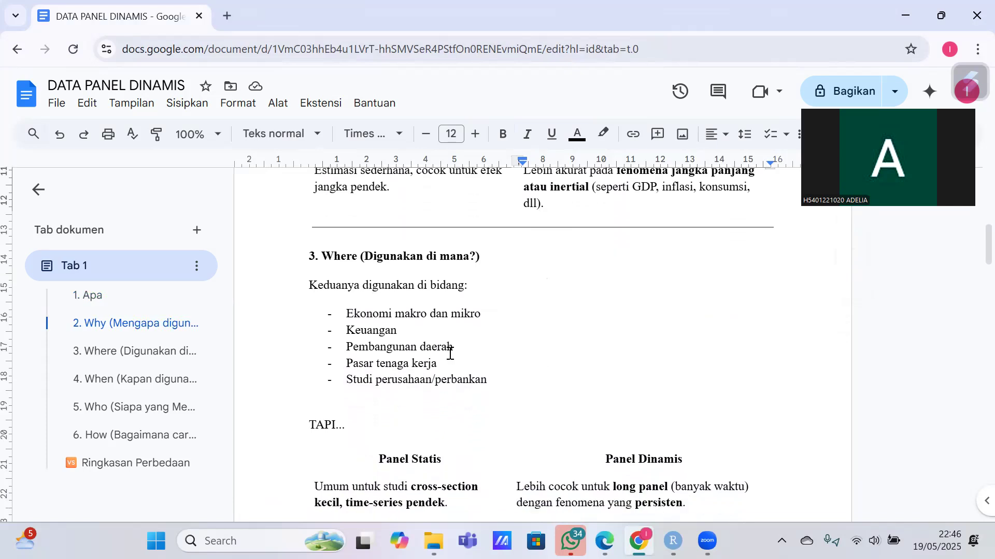
scroll(450, 354, "down", 1)
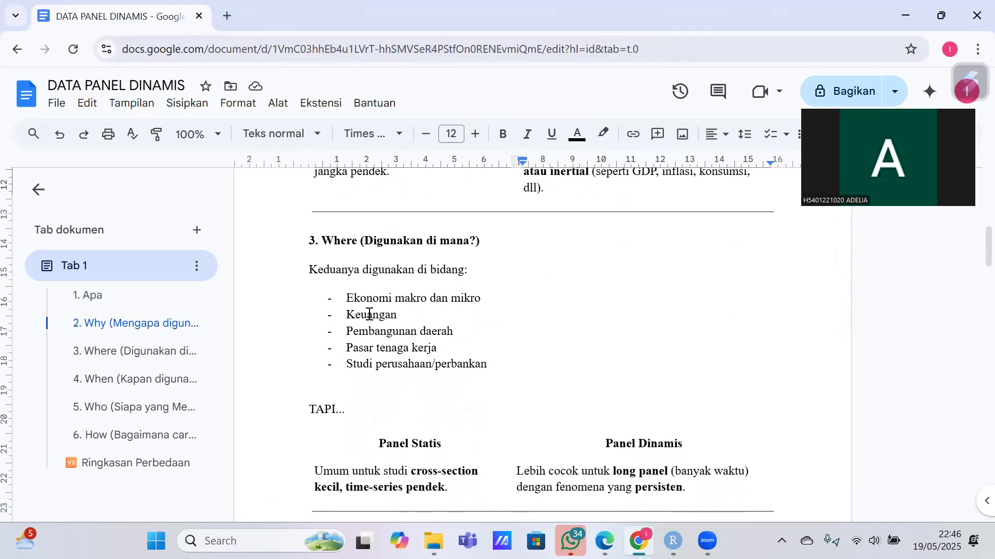
scroll(369, 315, "down", 1)
scroll(369, 314, "down", 1)
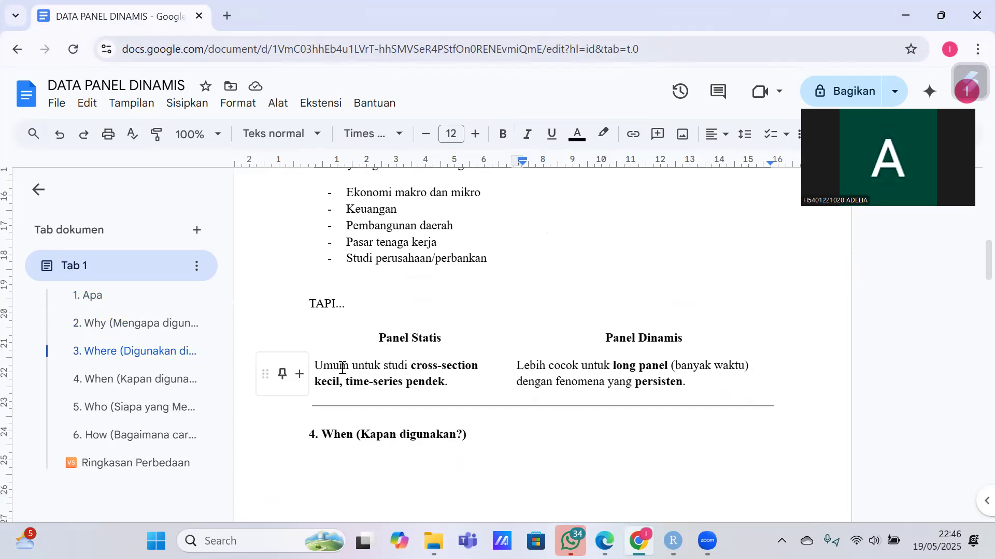
left_click_drag(357, 366, 440, 381)
left_click(440, 380)
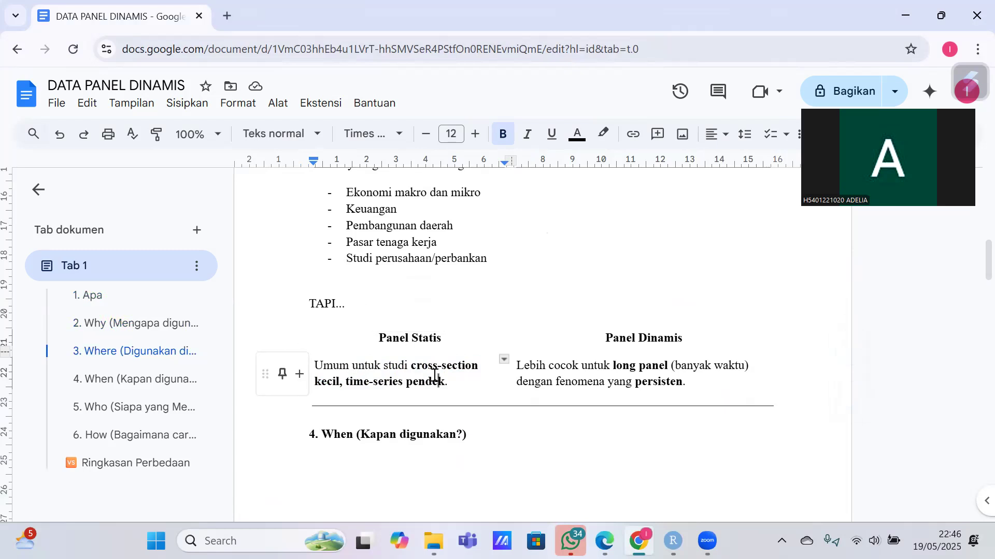
scroll(432, 377, "down", 1)
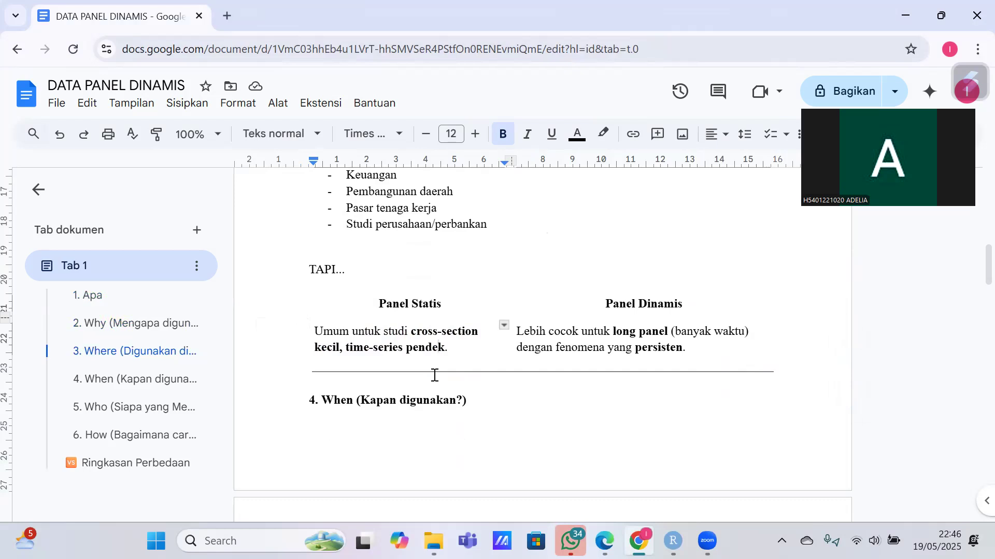
- Examine the "4. When (Kapan digunakan?)" section, including the endogeneity condition and the GDP example below the table
scroll(614, 352, "down", 4)
scroll(615, 351, "down", 2)
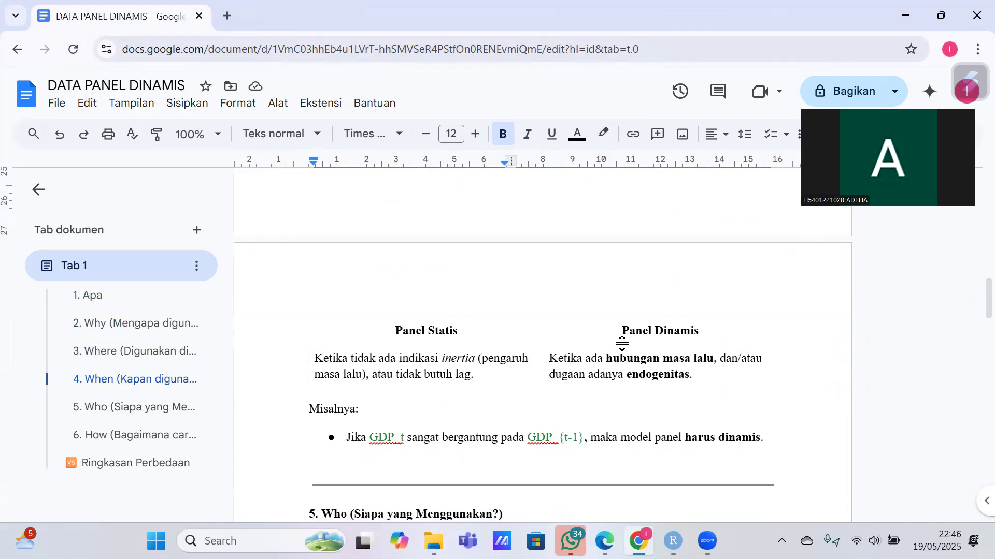
scroll(617, 344, "up", 2)
scroll(617, 344, "down", 1)
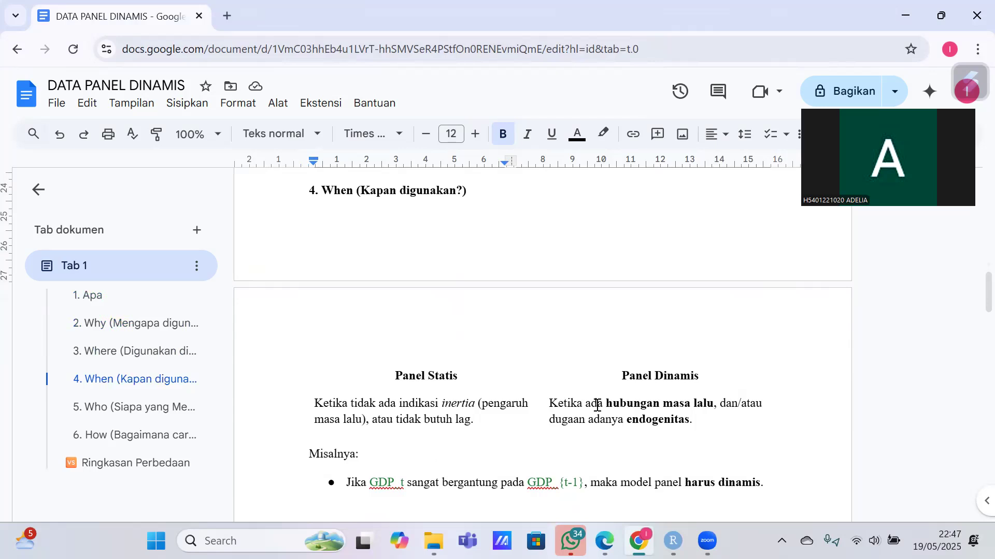
scroll(621, 412, "down", 1)
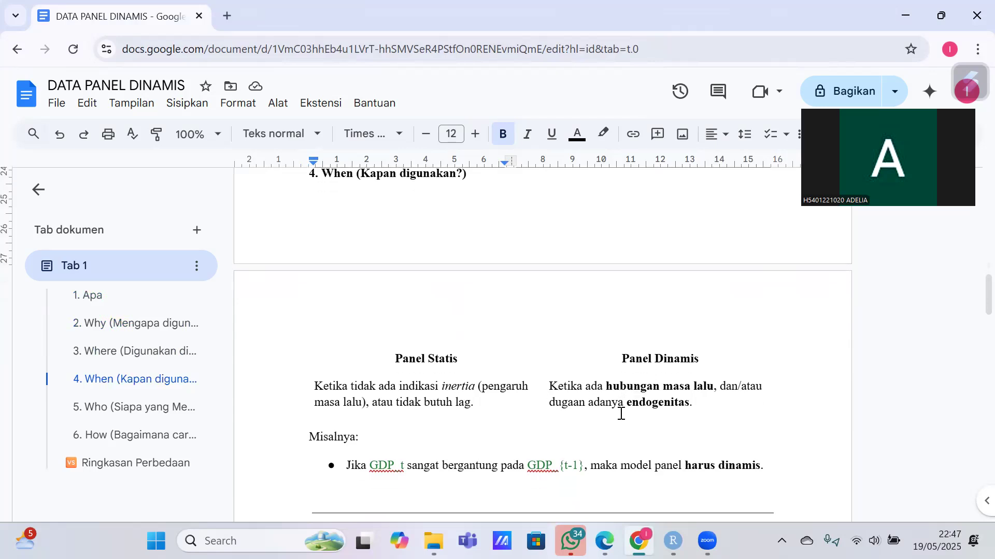
left_click_drag(628, 403, 694, 402)
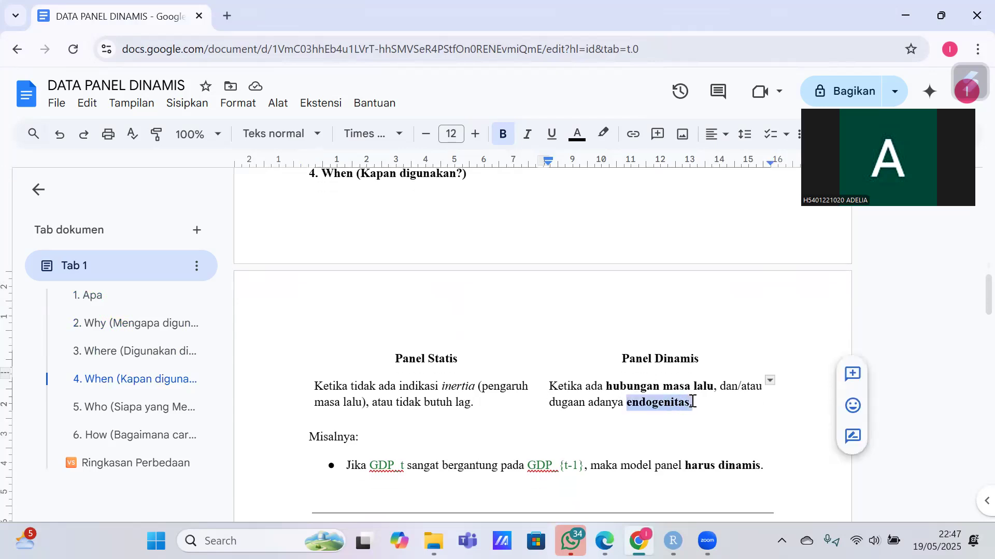
left_click(680, 402)
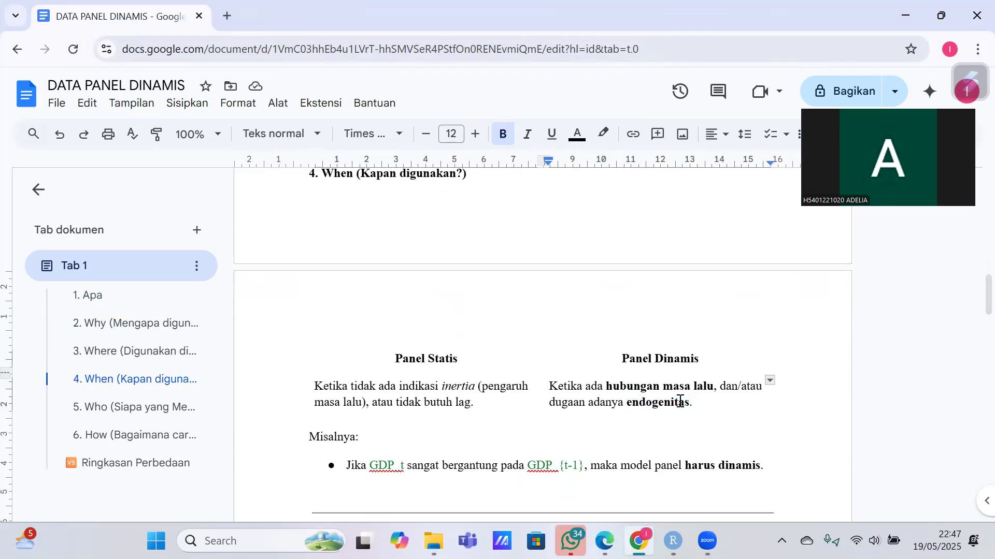
scroll(681, 402, "down", 3)
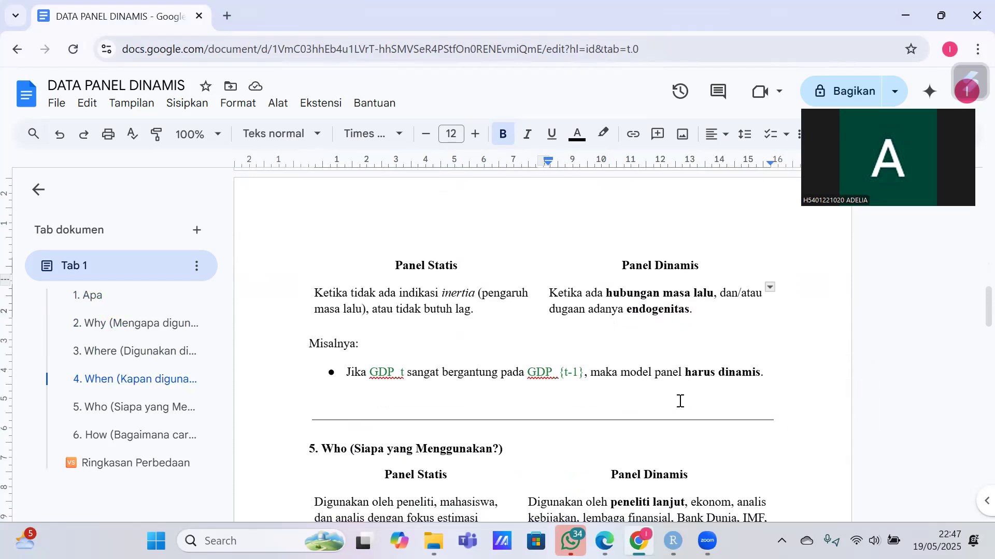
scroll(681, 401, "down", 3)
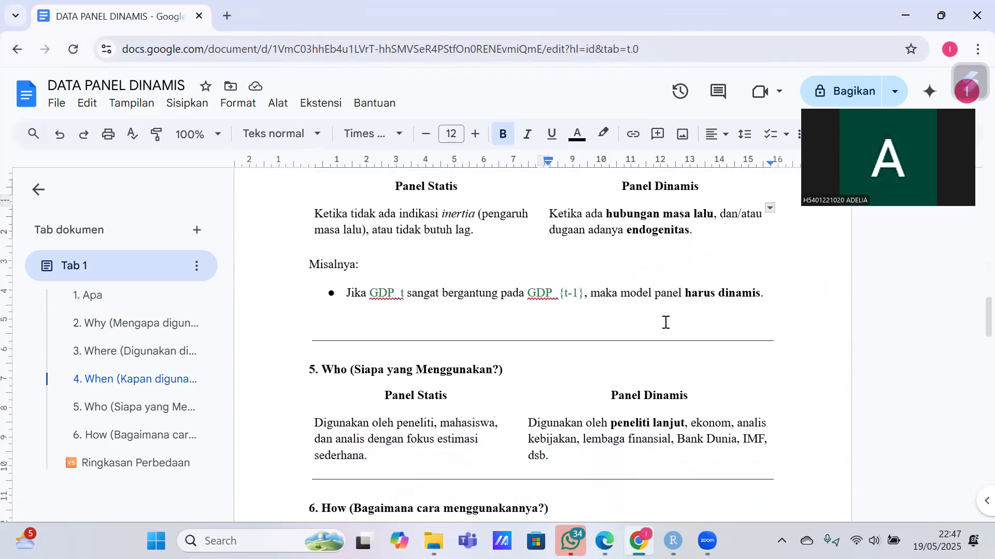
scroll(657, 291, "down", 1)
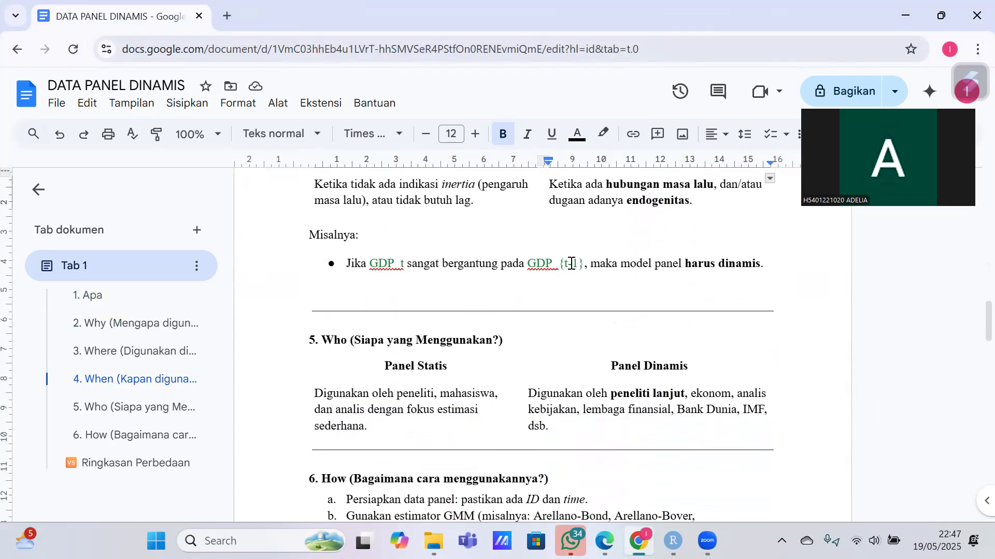
left_click(479, 263)
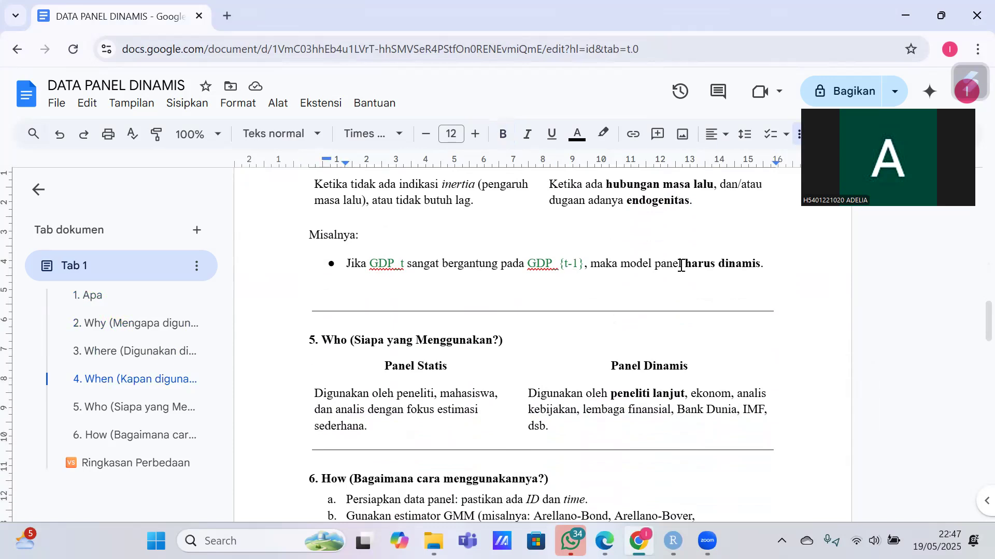
- Read through the "5. Who (Siapa yang Menggunakan?)" table and the list of steps under "6. How (Bagaimana cara menggunakannya?)"
scroll(680, 266, "down", 1)
scroll(680, 265, "down", 1)
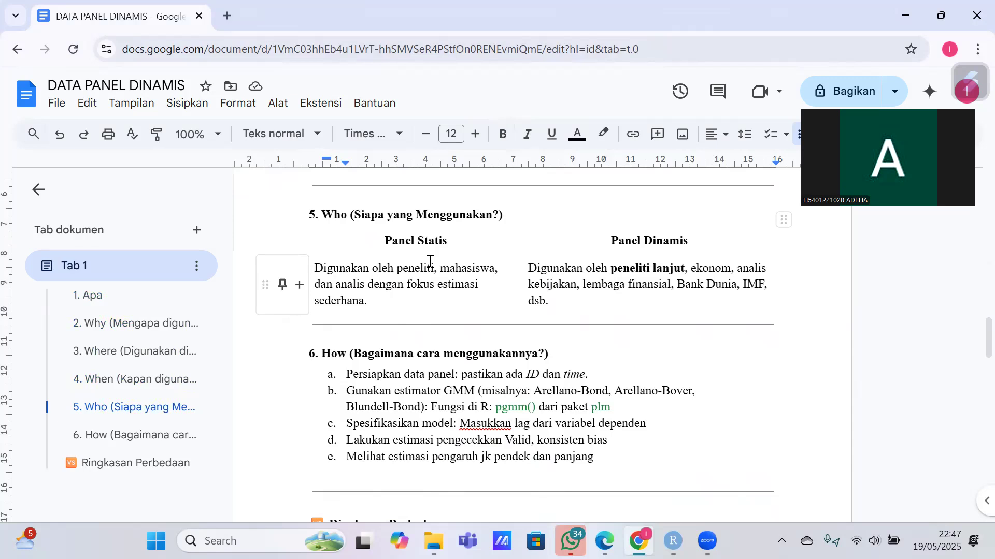
scroll(450, 280, "down", 1)
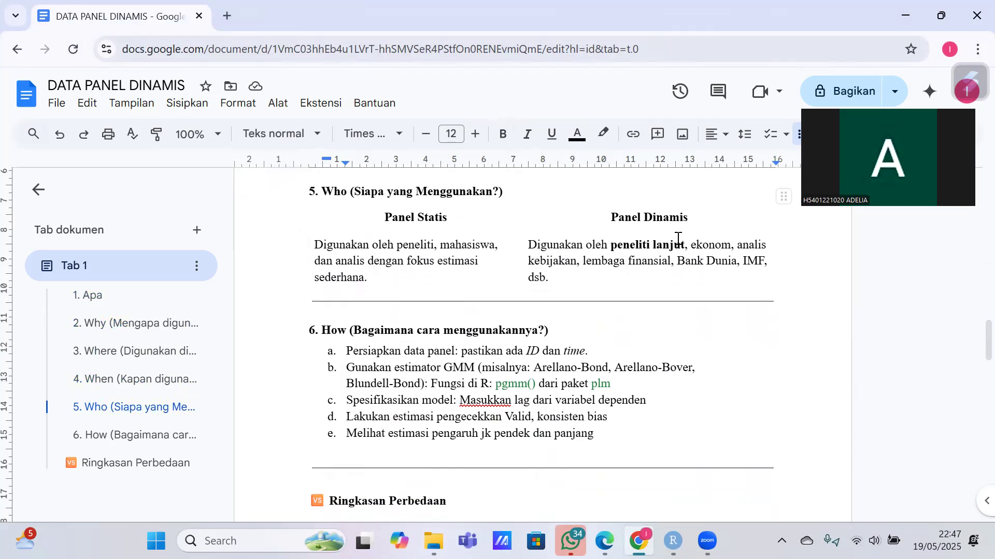
scroll(678, 239, "down", 3)
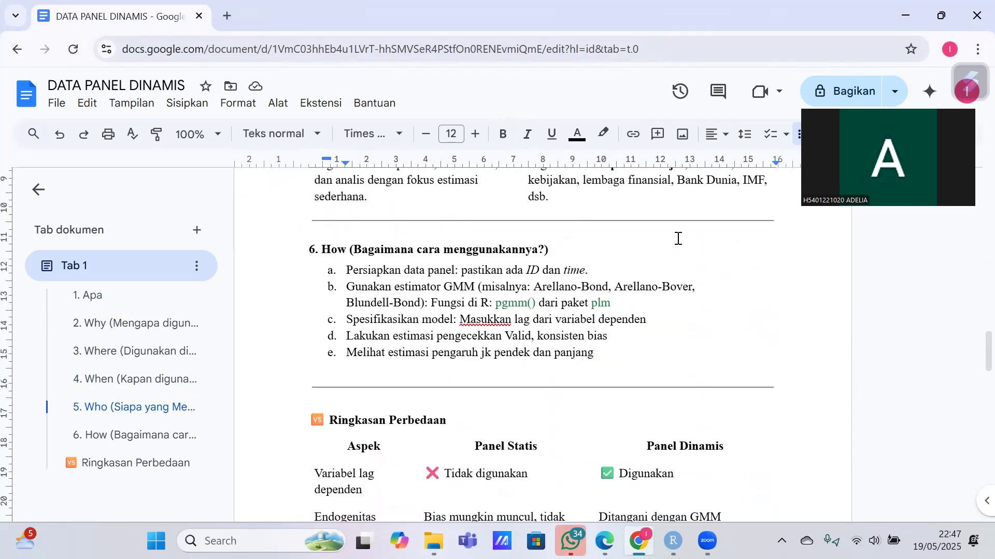
scroll(485, 252, "down", 1)
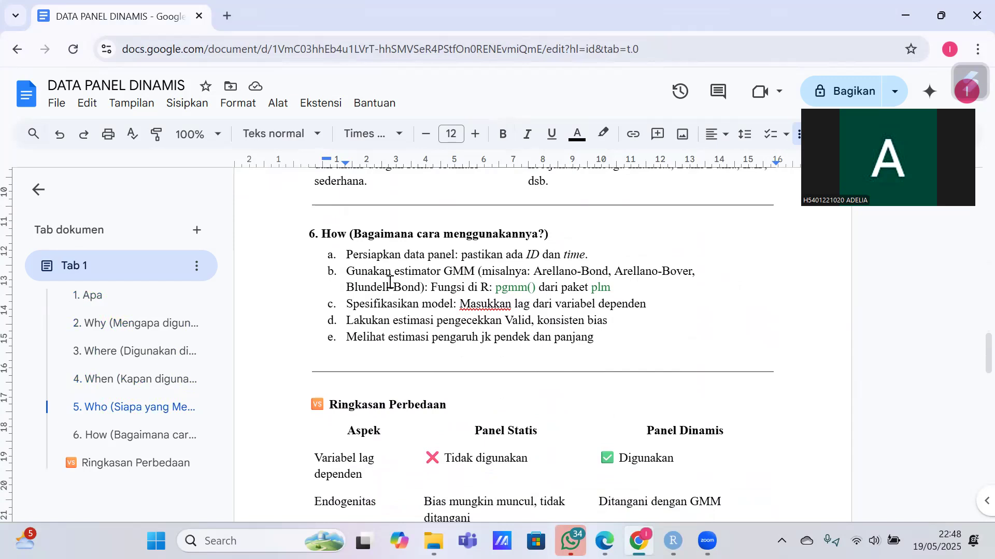
scroll(390, 282, "down", 1)
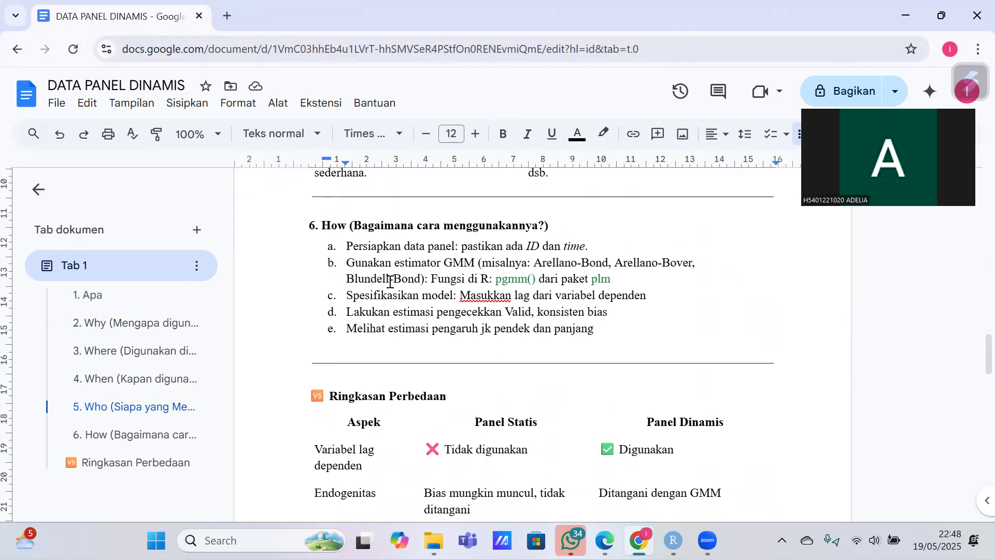
scroll(390, 283, "down", 2)
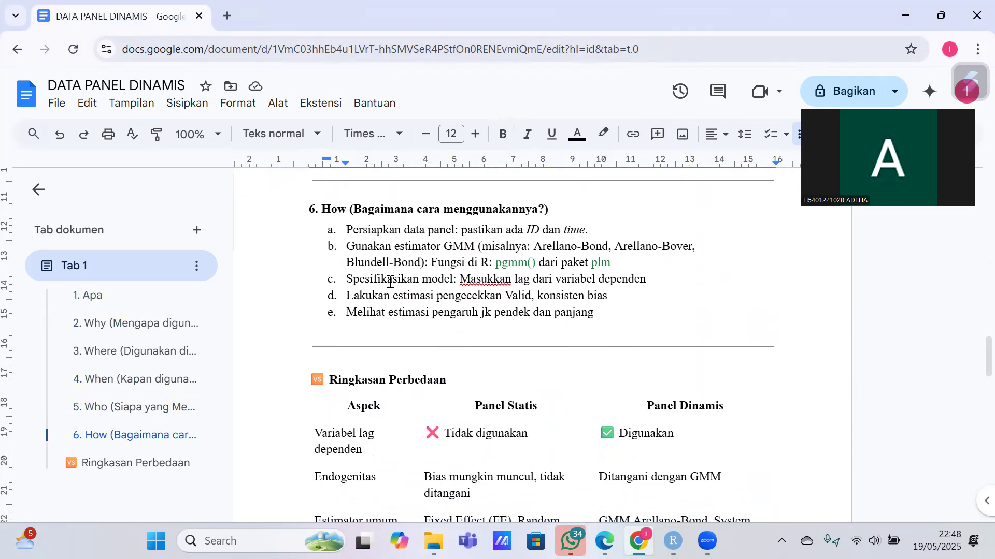
scroll(487, 286, "down", 3)
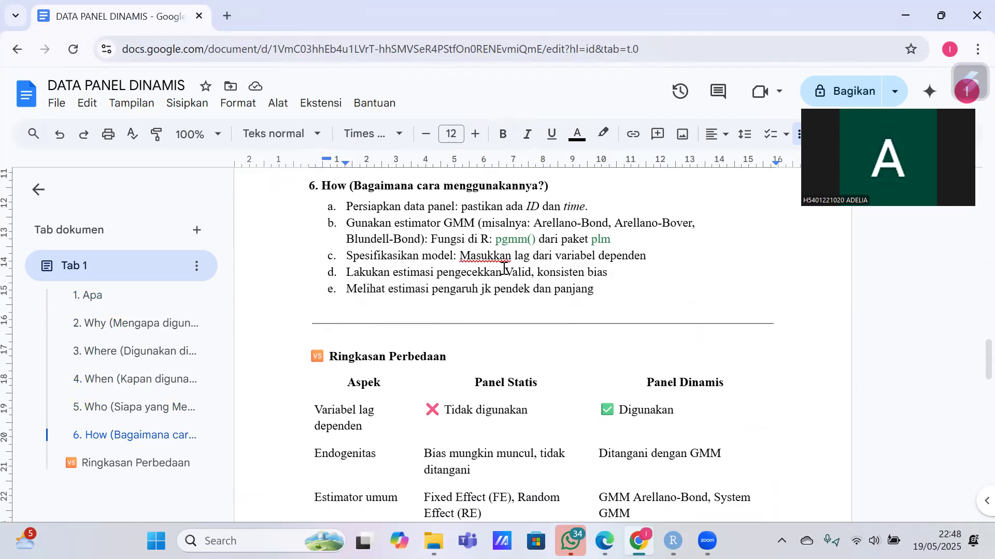
- In item d of the How section, change "konsisten" to "konsistensi," and make "Valid, konsistensi, bias" bold
left_click(585, 273)
type("si,")
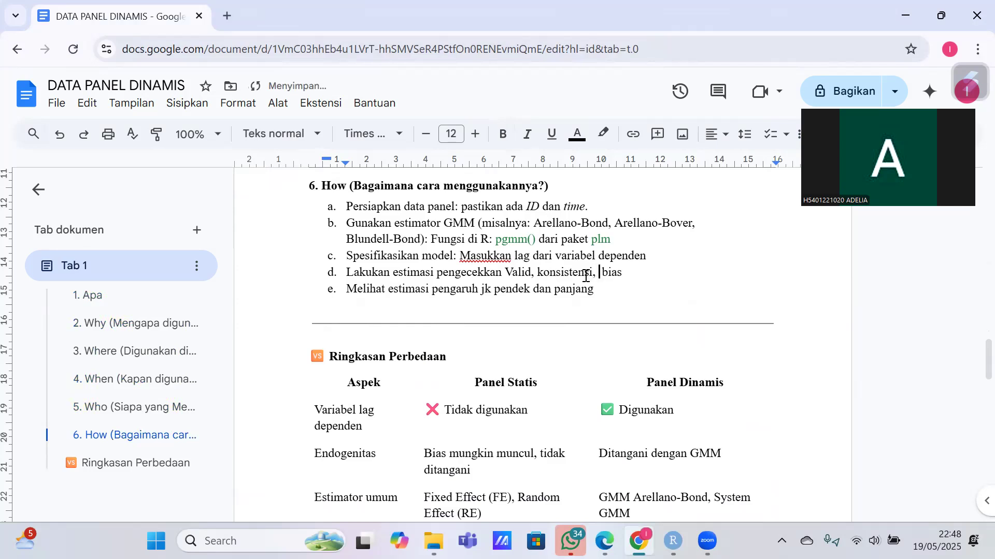
left_click_drag(505, 273, 632, 276)
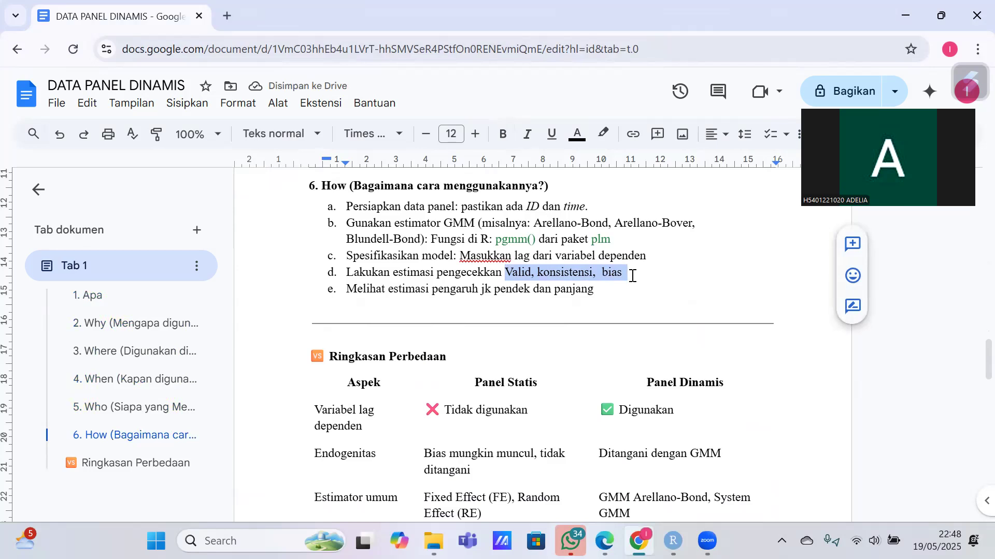
key("ctrl+b")
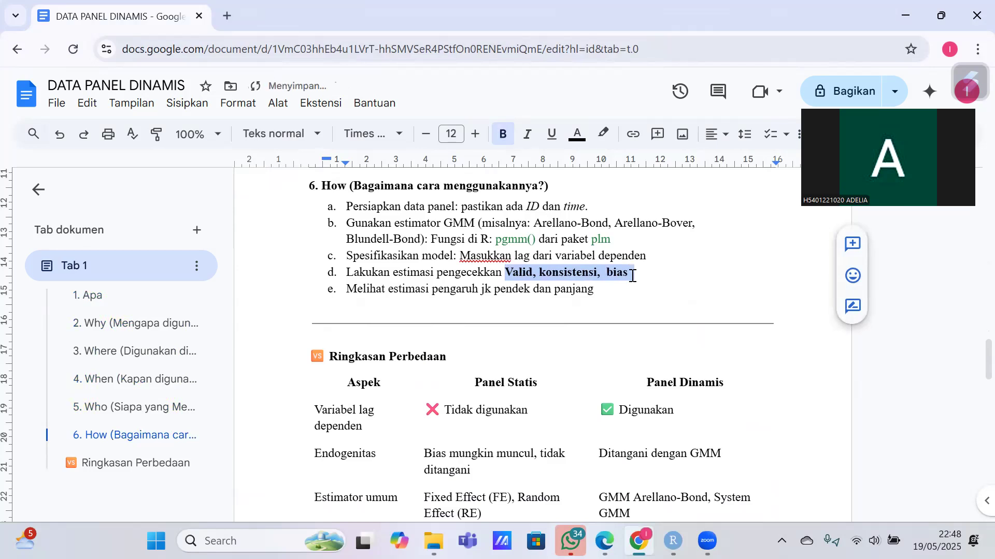
left_click(632, 276)
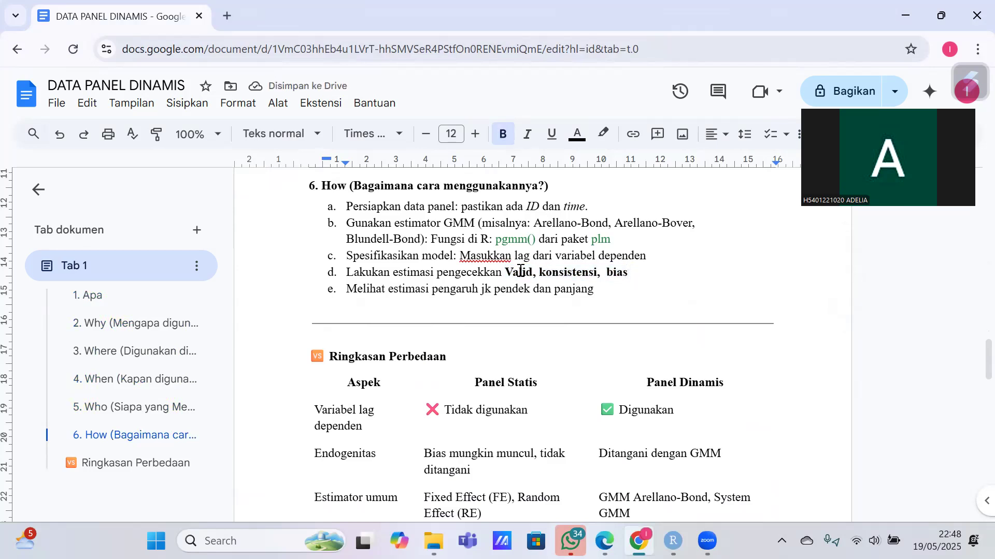
scroll(562, 273, "down", 1)
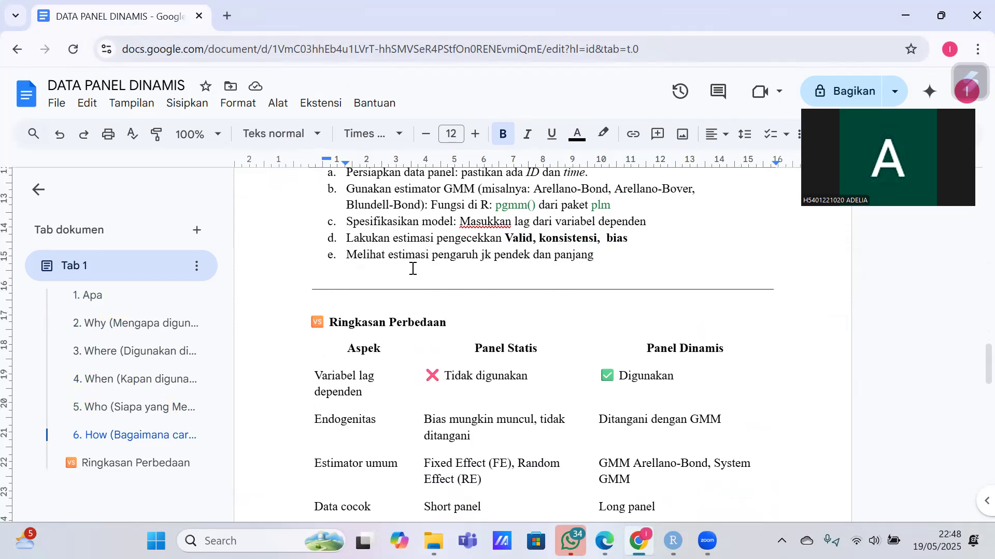
- Read the "Ringkasan Perbedaan" table's rows on the dependent variable lag, endogeneity, common estimators and suitable data for static and dynamic panels
scroll(412, 269, "down", 3)
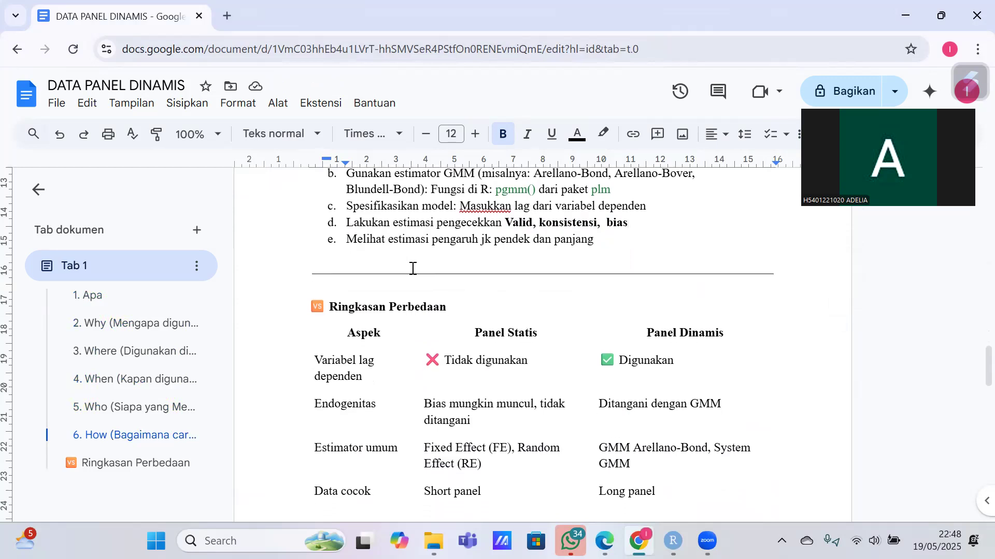
scroll(574, 246, "down", 1)
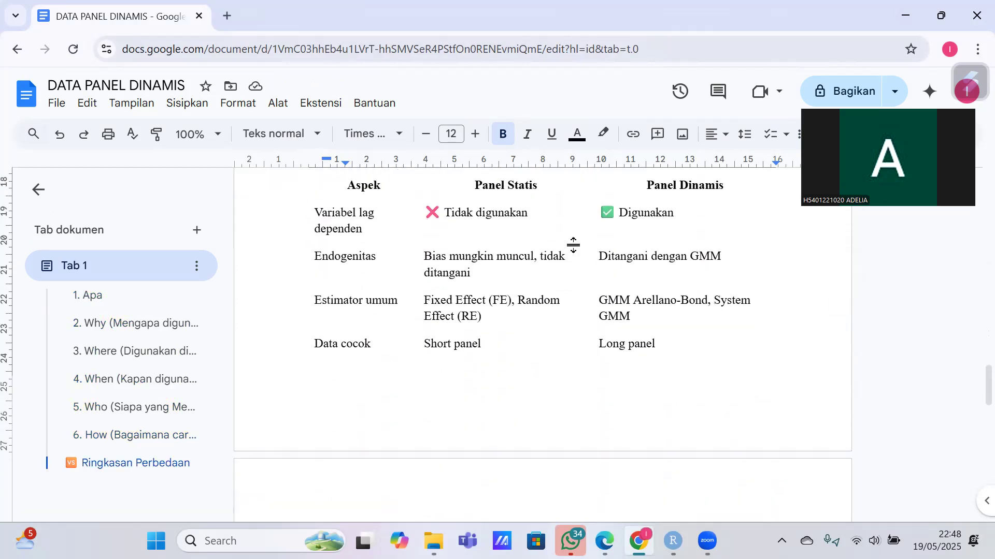
scroll(573, 246, "up", 1)
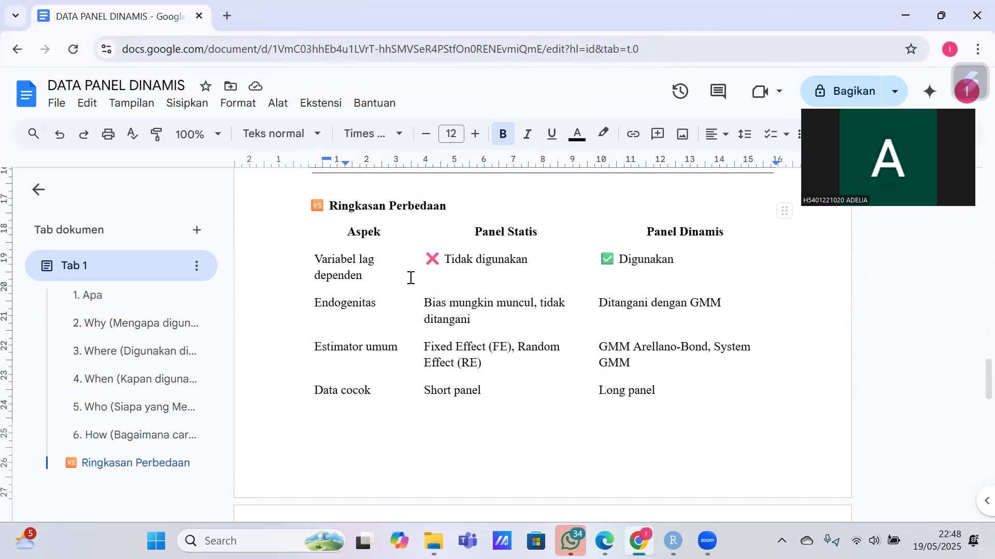
mouse_move(320, 266)
mouse_move(377, 281)
scroll(501, 261, "down", 1)
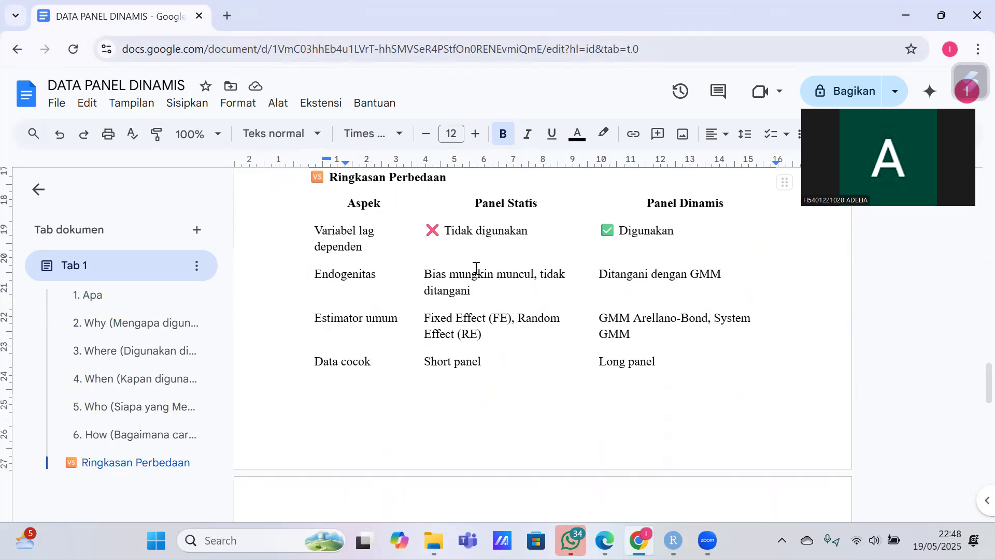
scroll(475, 268, "down", 1)
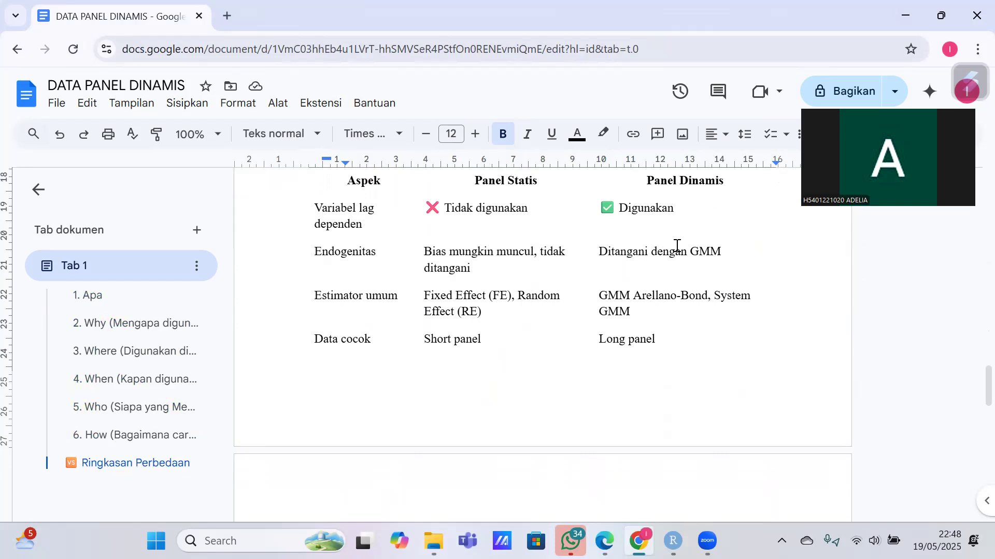
scroll(677, 245, "down", 2)
mouse_move(363, 252)
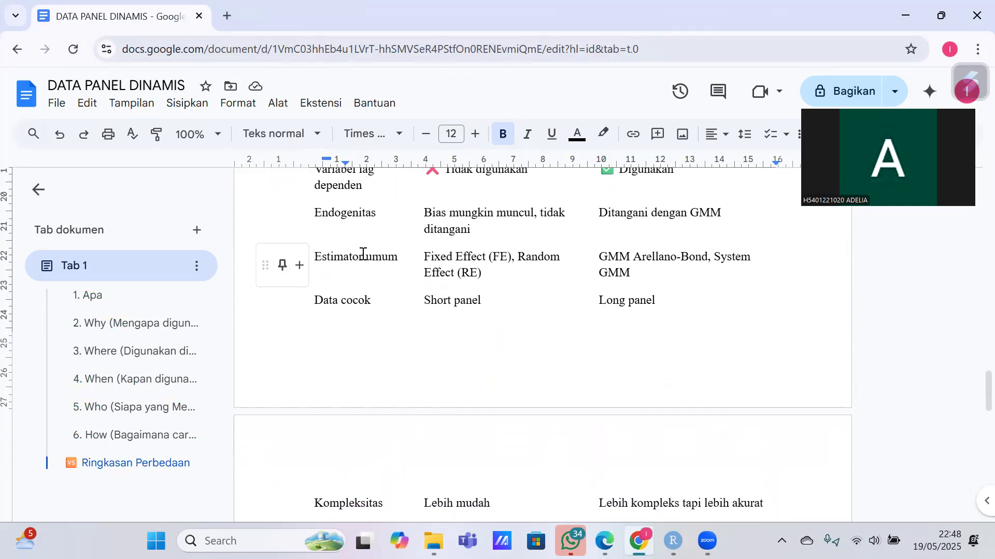
scroll(363, 254, "up", 1)
scroll(363, 255, "down", 1)
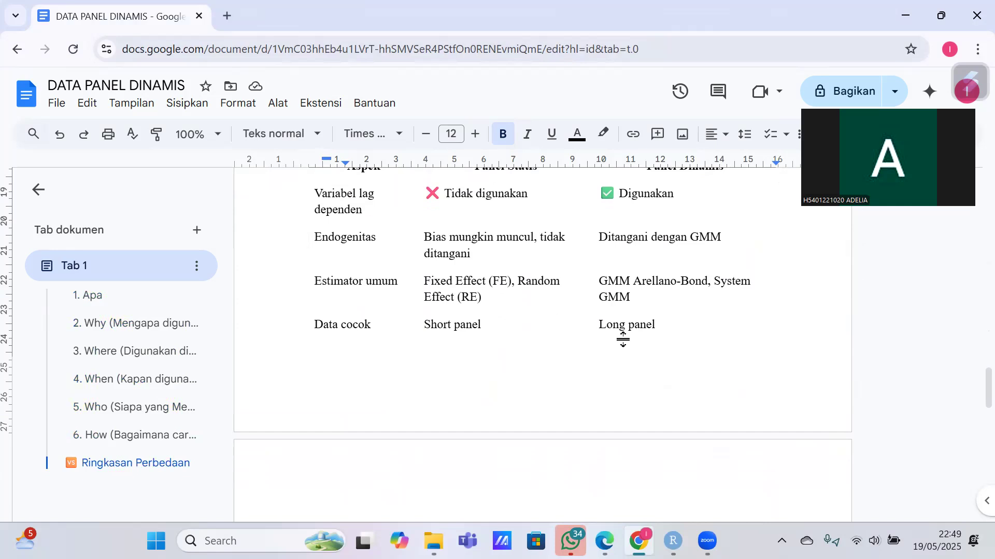
scroll(624, 339, "up", 1)
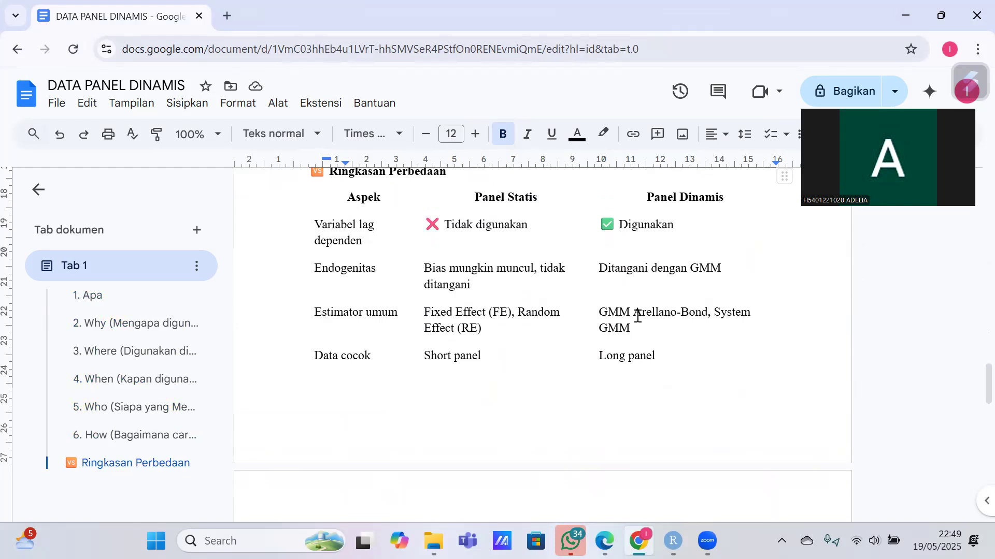
scroll(637, 315, "down", 3)
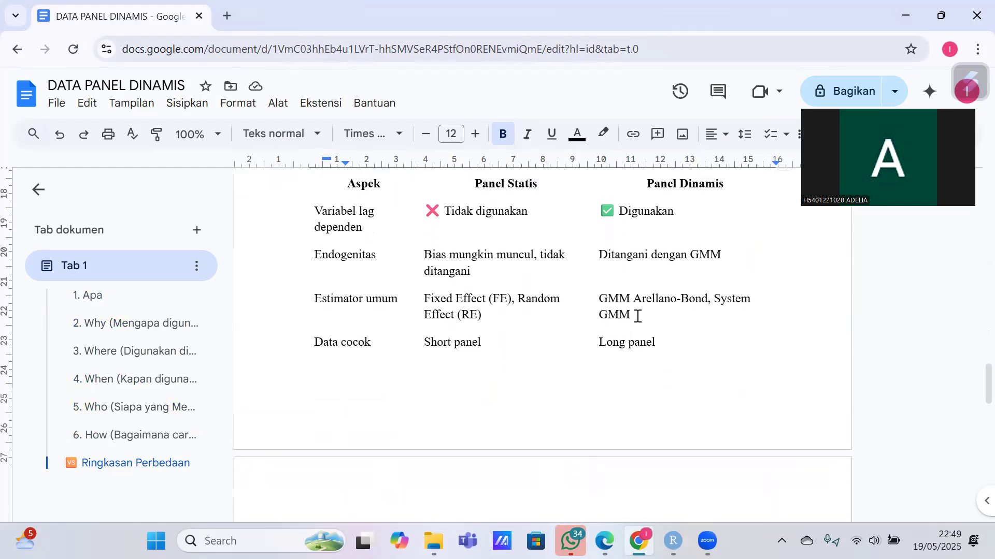
scroll(352, 266, "up", 2)
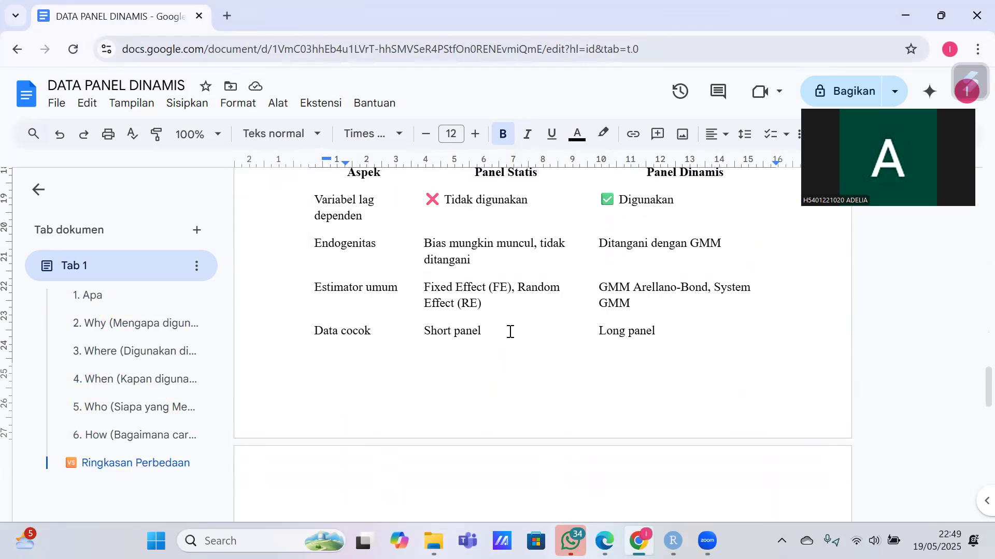
- Examine the "Kompleksitas" and "Studi khas" rows of the summary table, including a skim back over the whole document
scroll(510, 332, "down", 5)
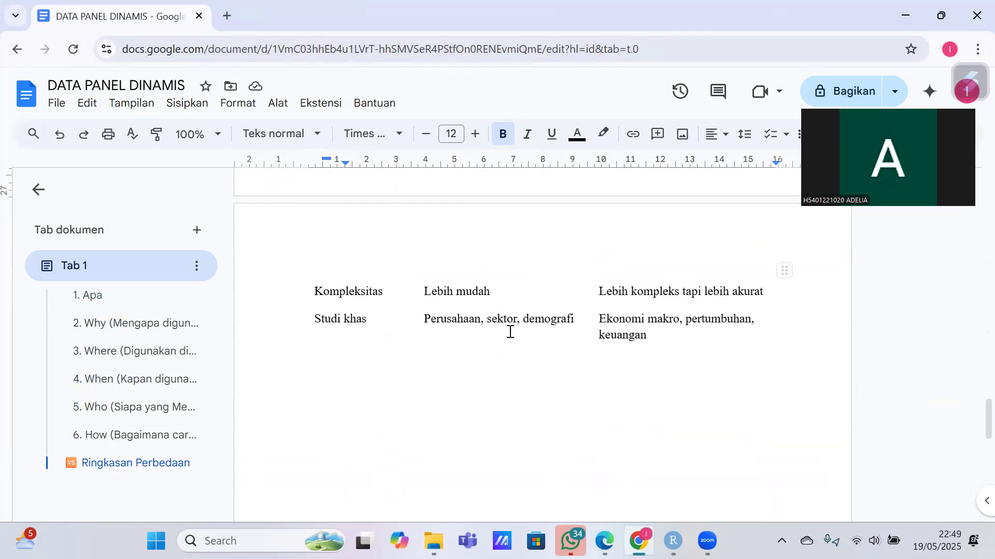
scroll(510, 332, "up", 3)
scroll(510, 332, "down", 2)
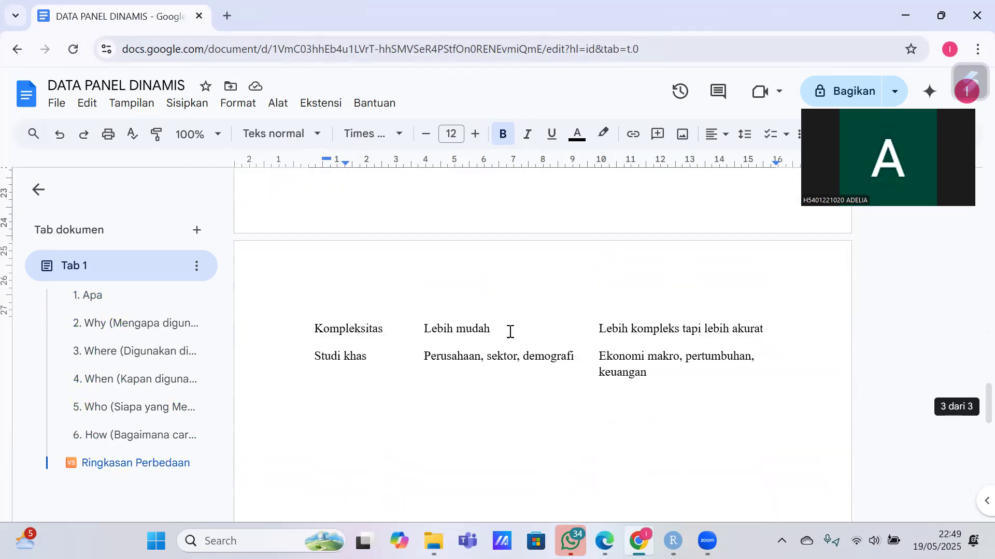
scroll(510, 331, "up", 5)
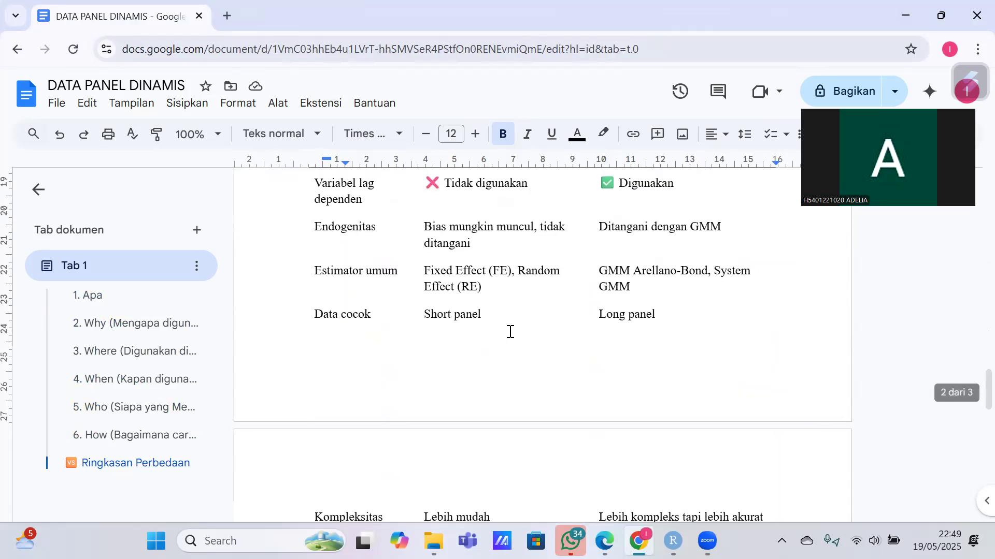
scroll(510, 332, "down", 5)
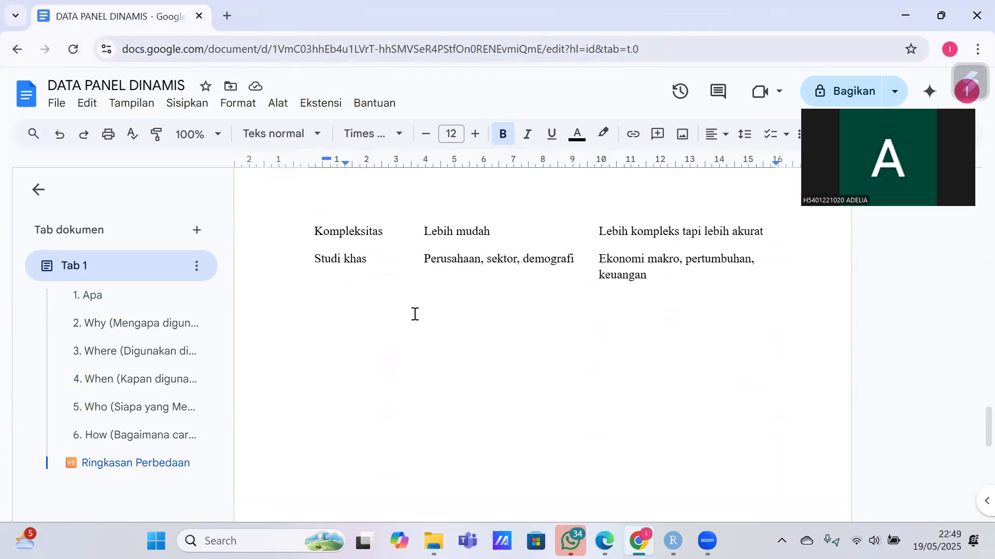
scroll(415, 314, "up", 1)
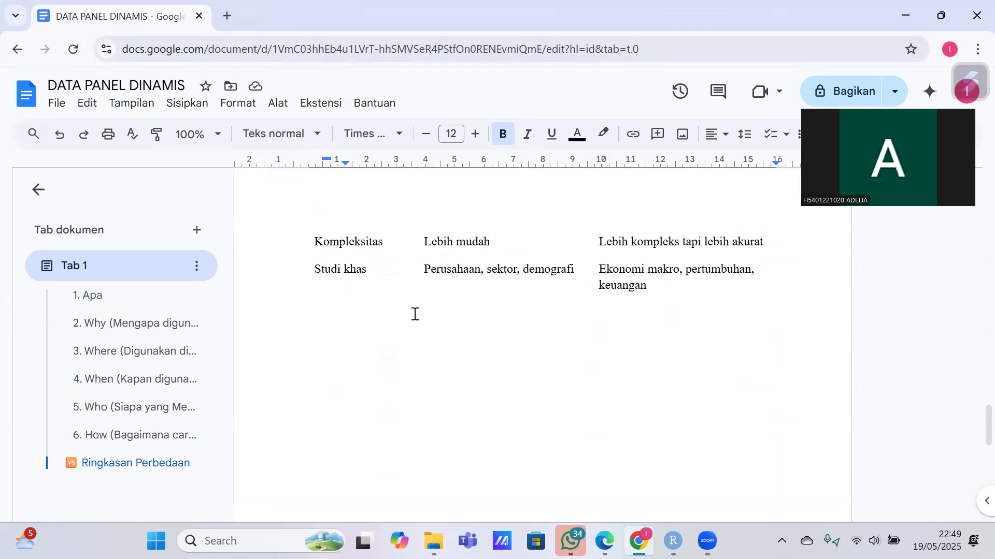
scroll(415, 315, "up", 8)
scroll(415, 314, "down", 7)
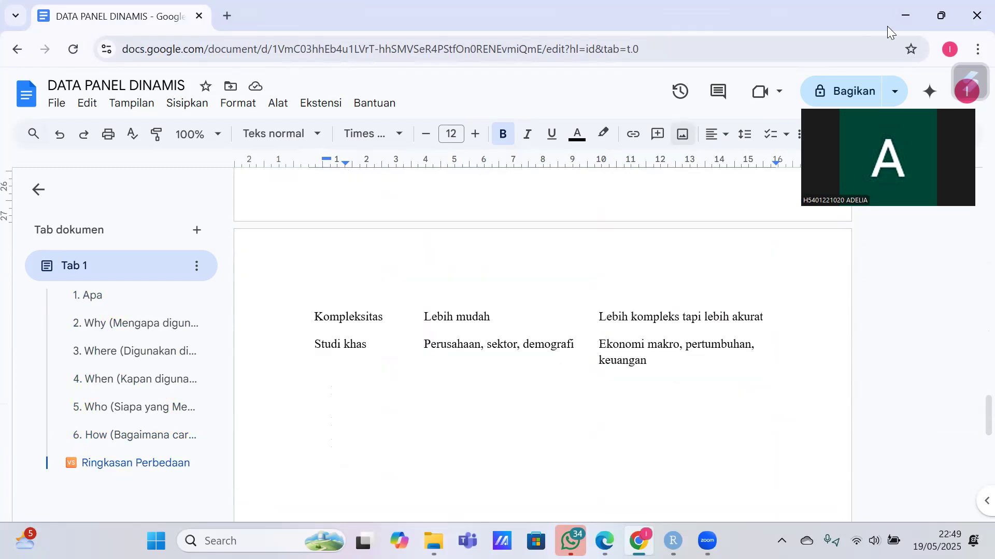
scroll(484, 373, "up", 10)
scroll(484, 373, "up", 15)
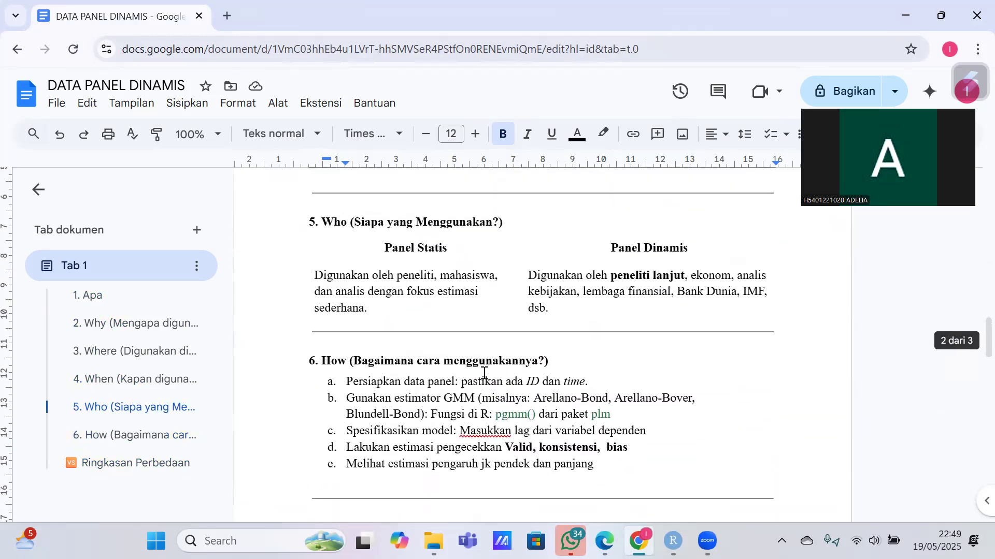
scroll(483, 373, "down", 15)
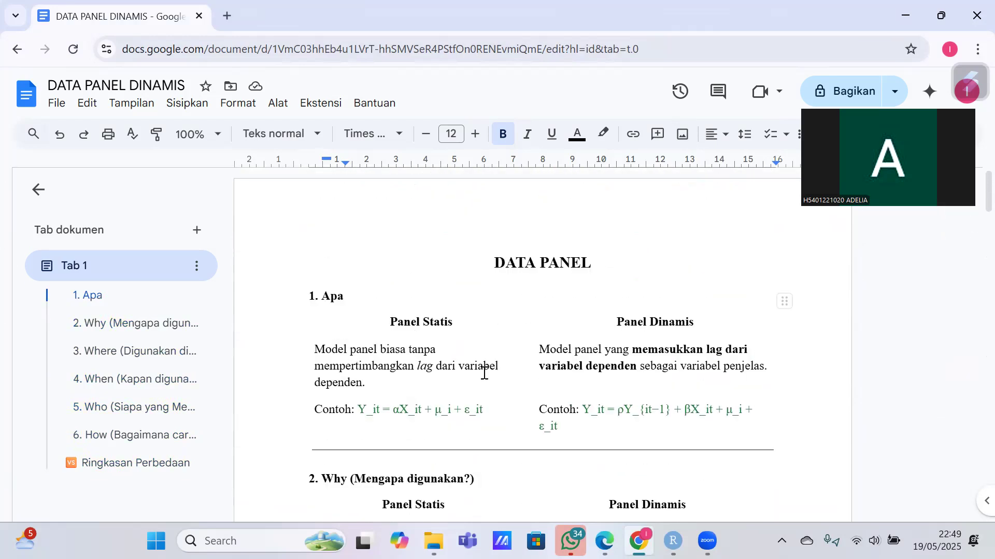
scroll(484, 373, "down", 8)
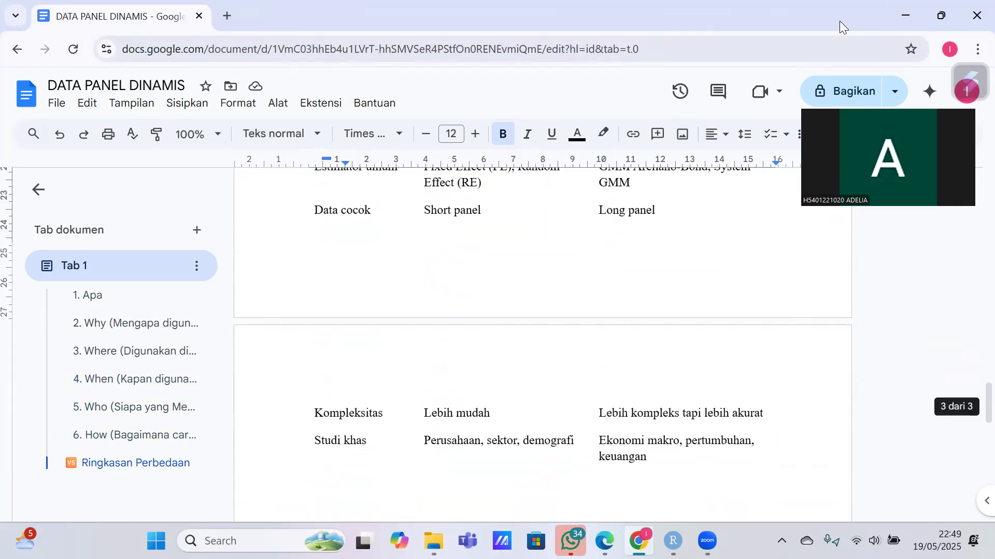
- Switch to RStudio and start importing a dataset from Excel
left_click(904, 11)
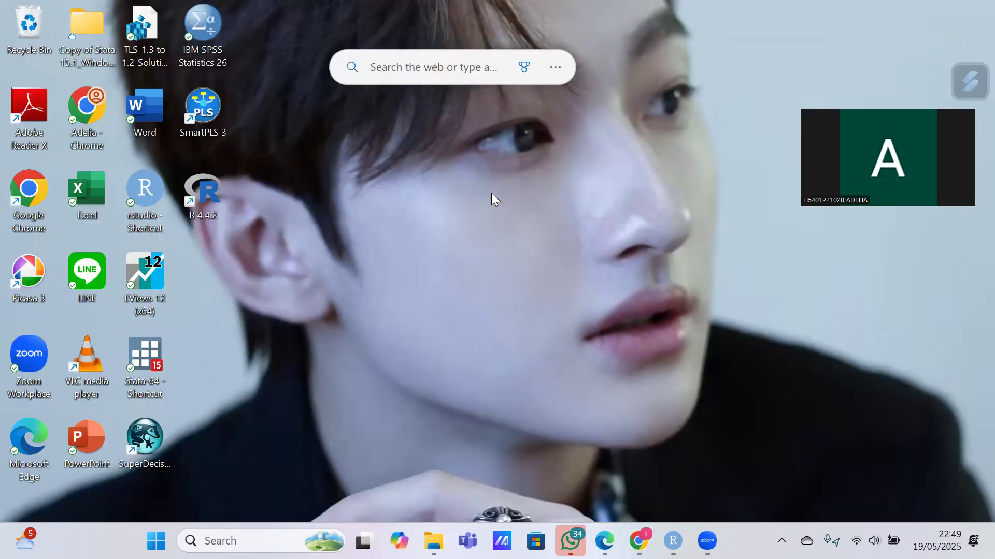
double_click(152, 200)
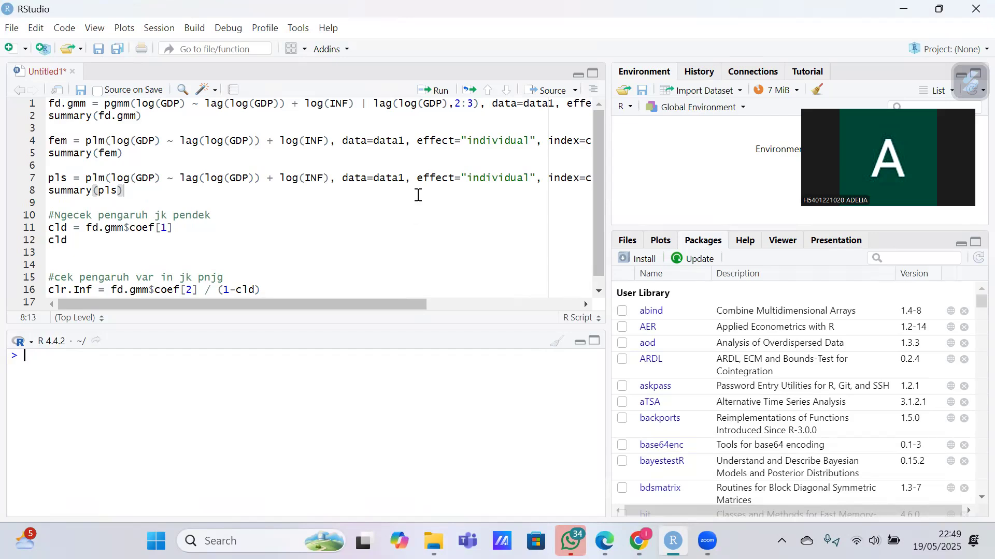
left_click(720, 92)
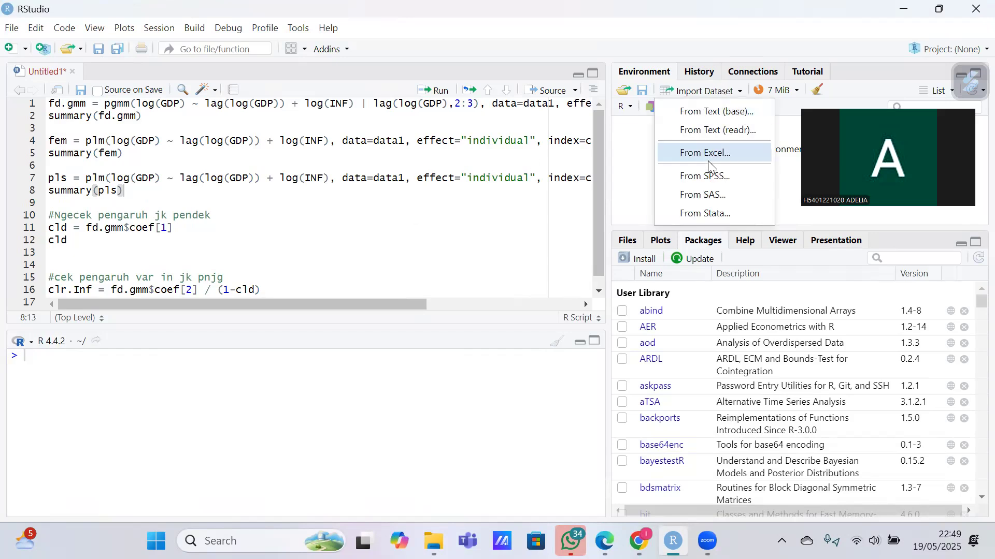
left_click(712, 92)
left_click(712, 91)
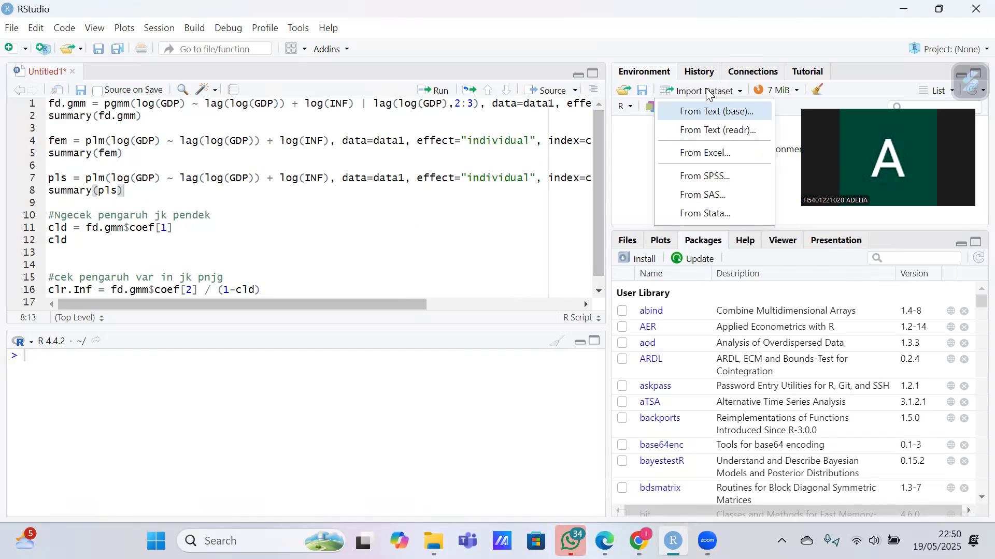
left_click(716, 153)
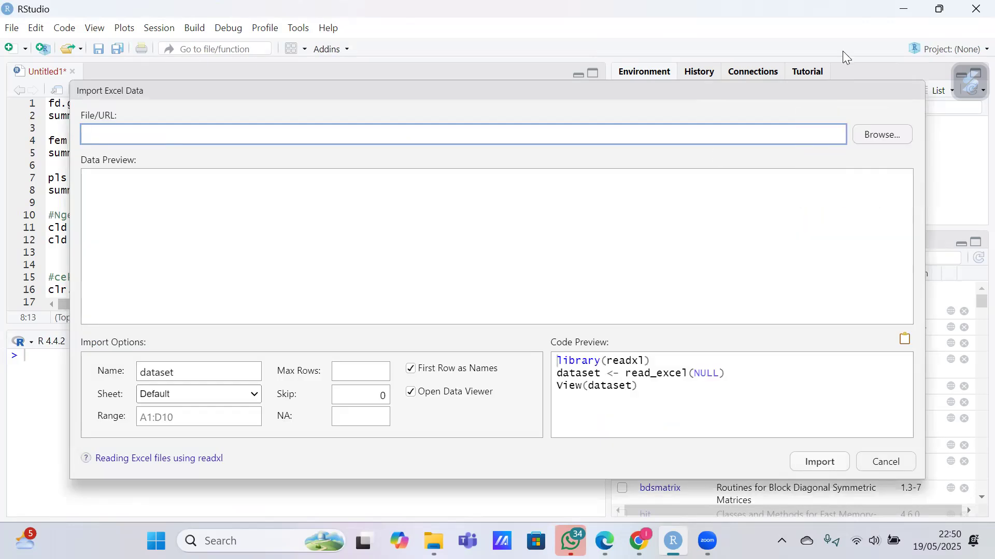
- Choose the file "Data panel_Tugas ekomet1" from the DATA-DATA EKOMET folder as the Excel import source
left_click(863, 133)
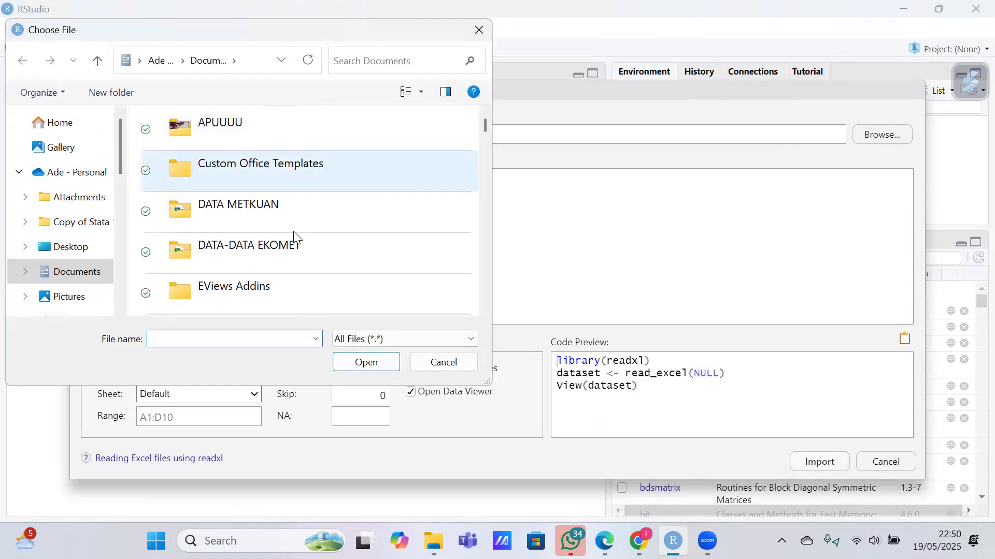
double_click(273, 261)
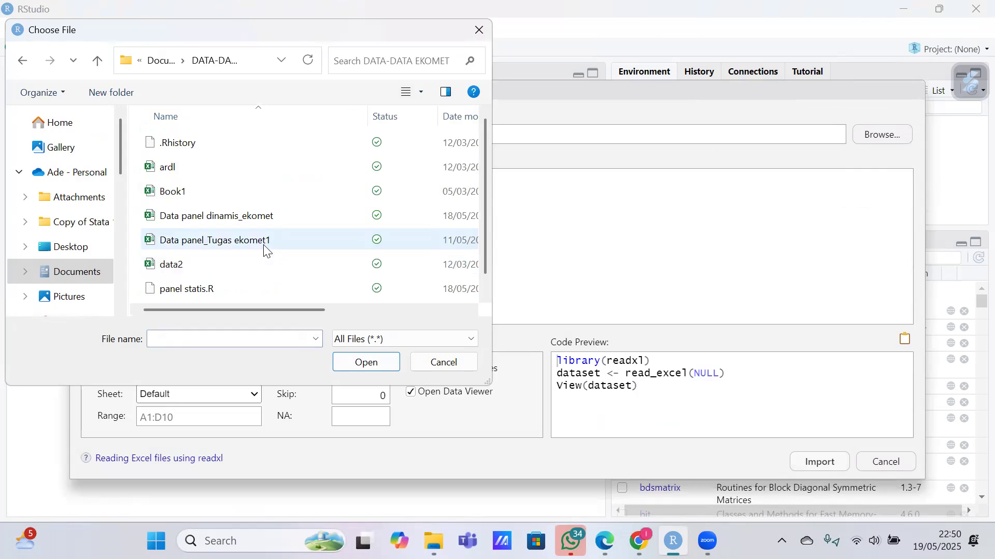
left_click(263, 248)
left_click(365, 361)
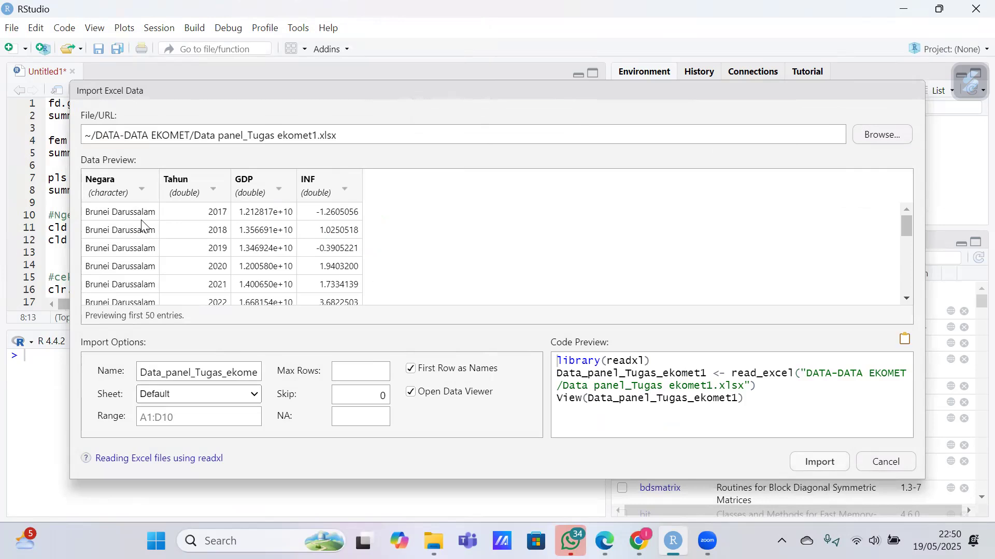
- Look through the import preview's Negara, Tahun, GDP and INF columns across the listed countries and years
scroll(142, 224, "down", 5)
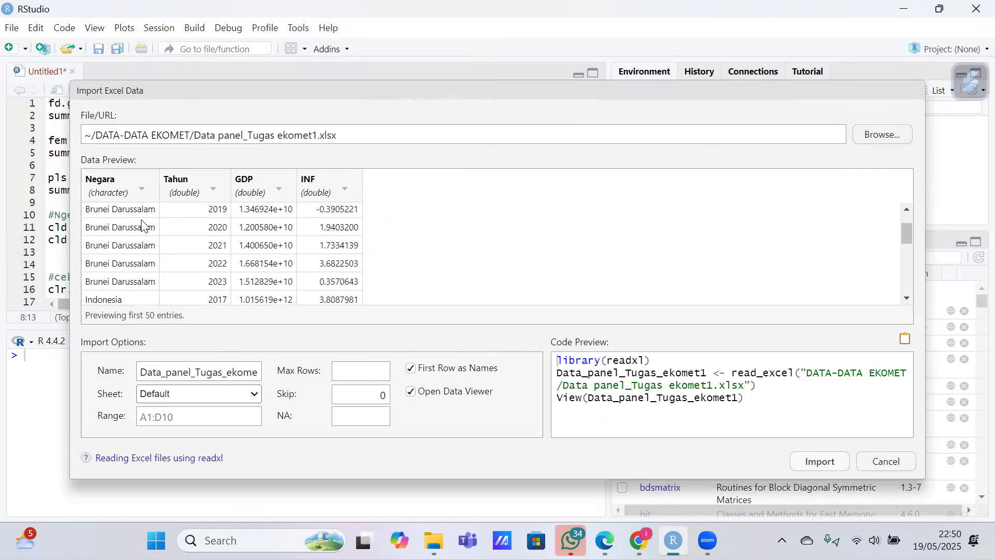
scroll(142, 224, "up", 5)
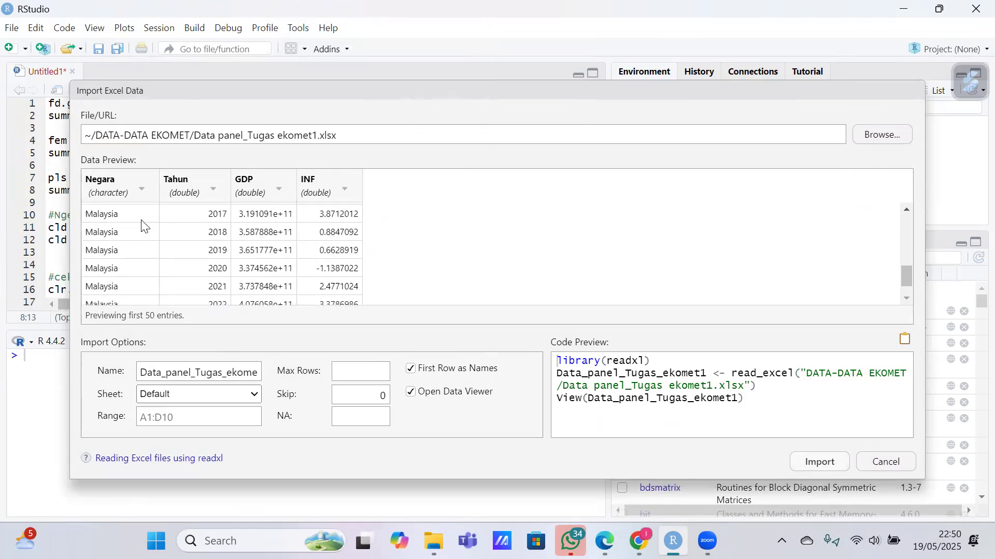
scroll(193, 218, "down", 2)
scroll(193, 217, "down", 1)
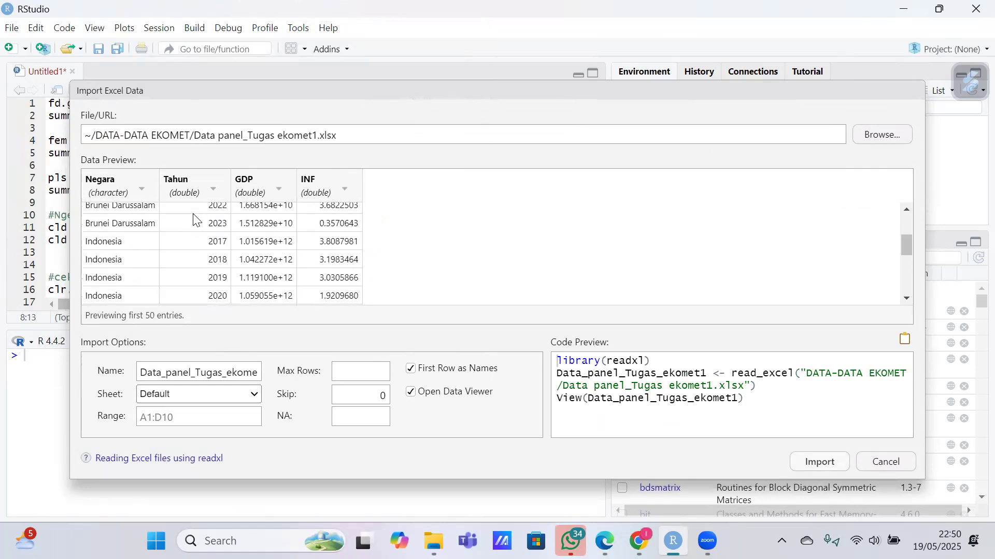
scroll(194, 218, "up", 3)
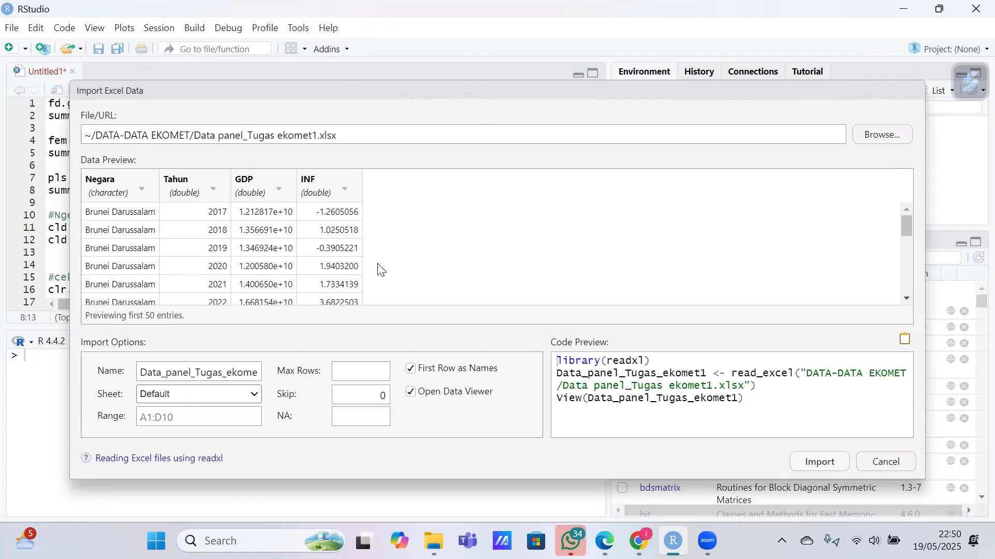
scroll(380, 269, "down", 5)
scroll(380, 269, "up", 5)
- Name the dataset "datapanel" and import it
left_click(205, 369)
double_click(205, 367)
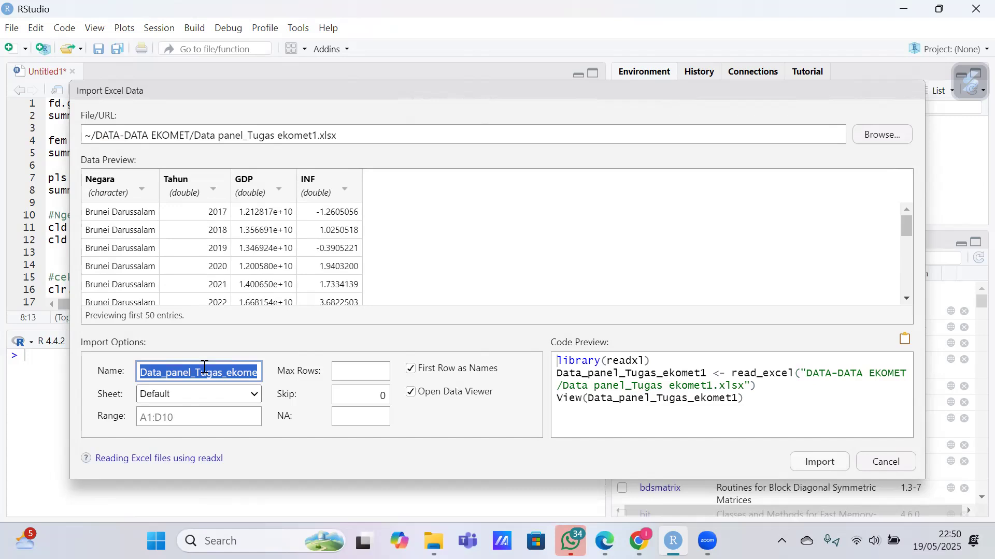
type("datapa")
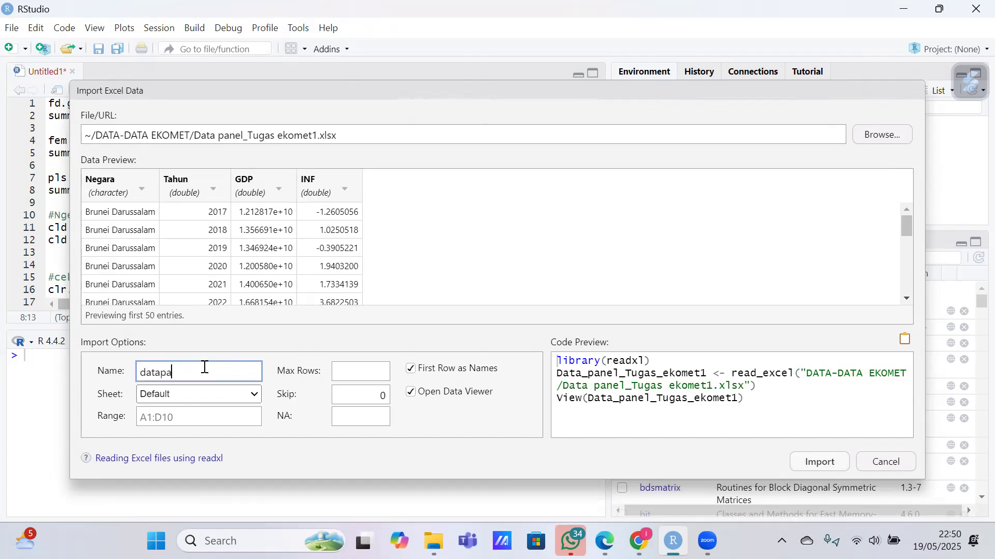
type("nel")
left_click(805, 459)
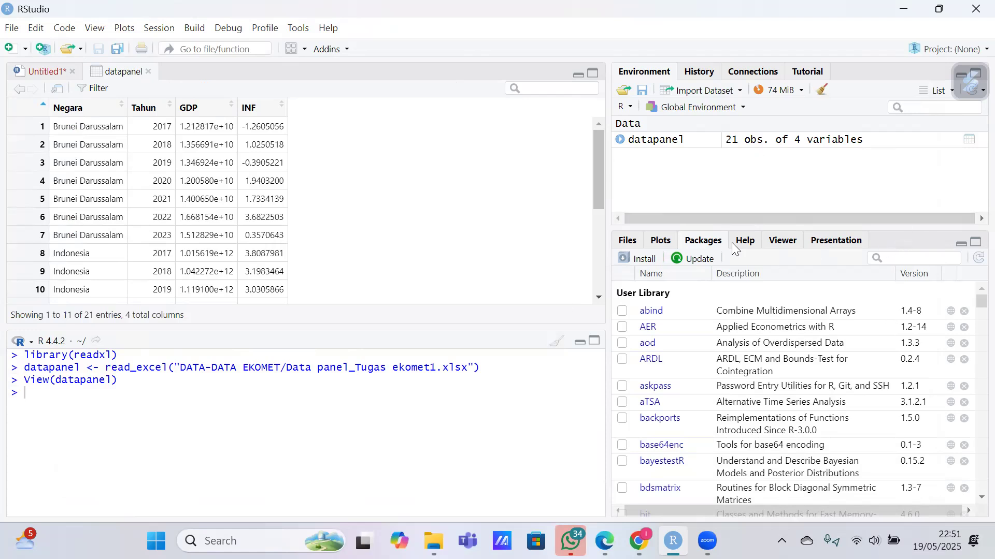
- Find the plm package among the installed packages, load it, and return to the Untitled1 script
left_click(893, 259)
type("plm")
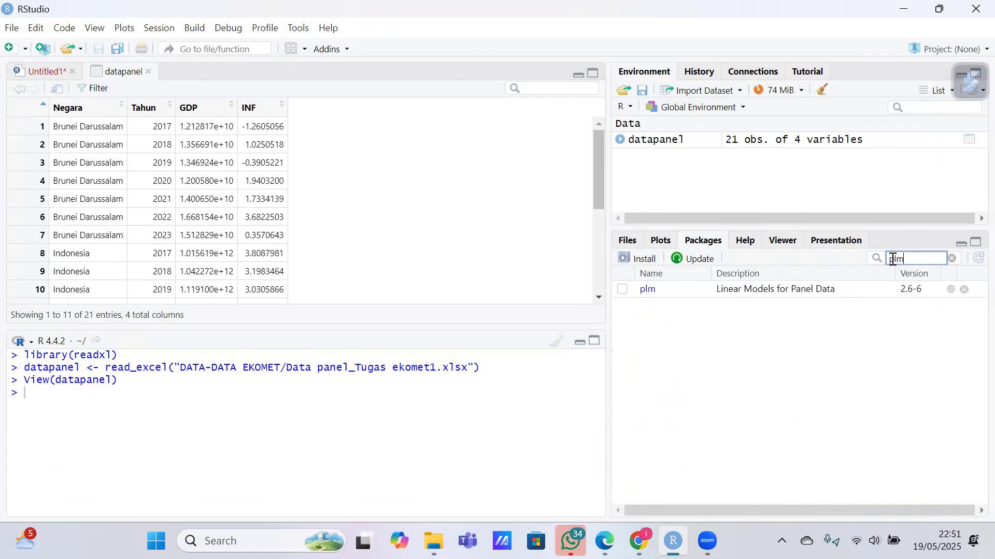
left_click(623, 290)
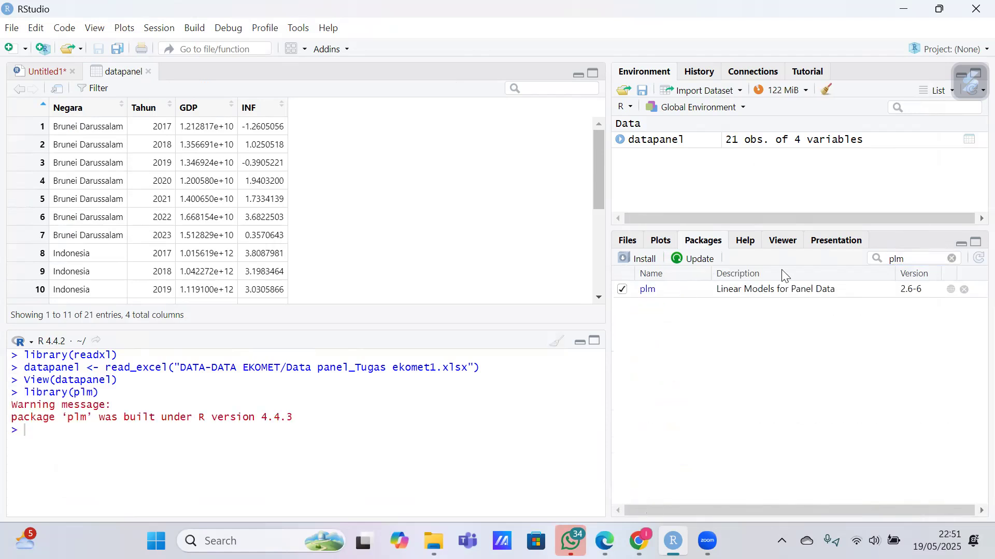
left_click(44, 69)
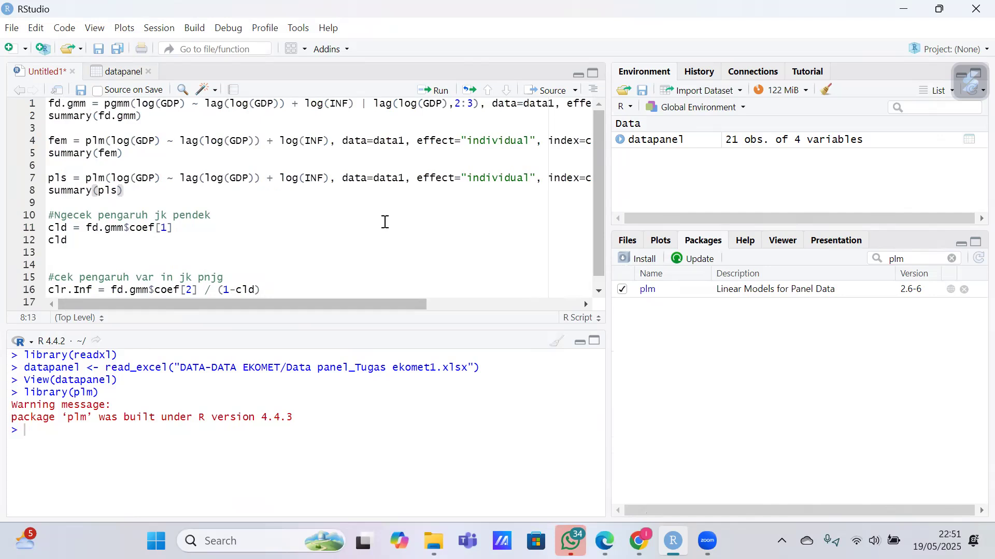
- Open the documentation of the plm package and browse its alphabetical index of help pages
left_click(646, 291)
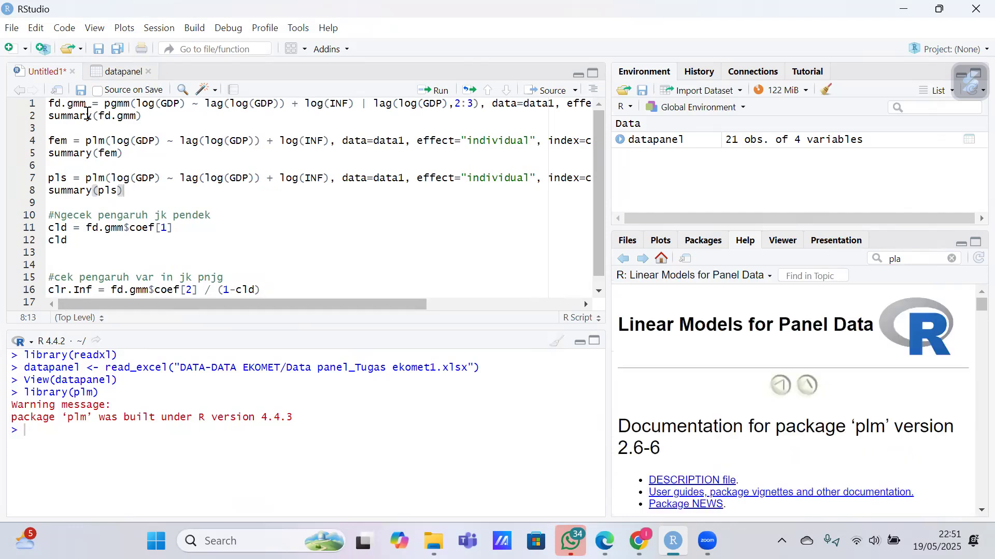
scroll(853, 343, "down", 6)
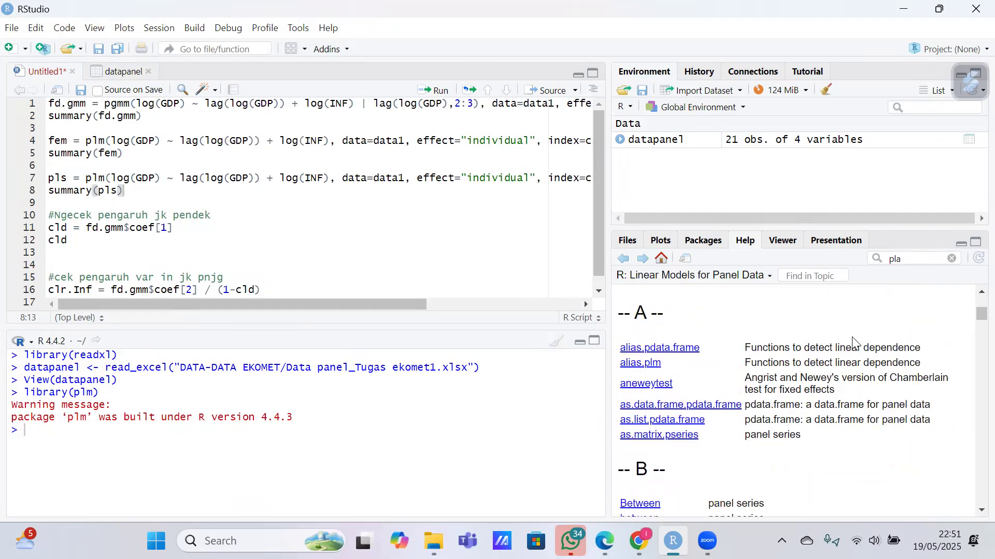
scroll(834, 340, "up", 3)
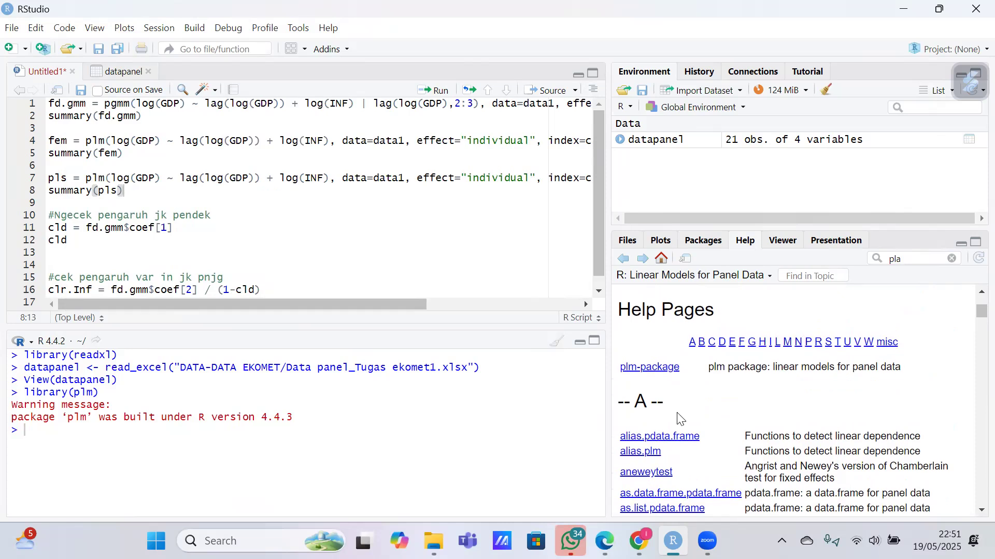
scroll(679, 419, "down", 10)
scroll(678, 420, "down", 5)
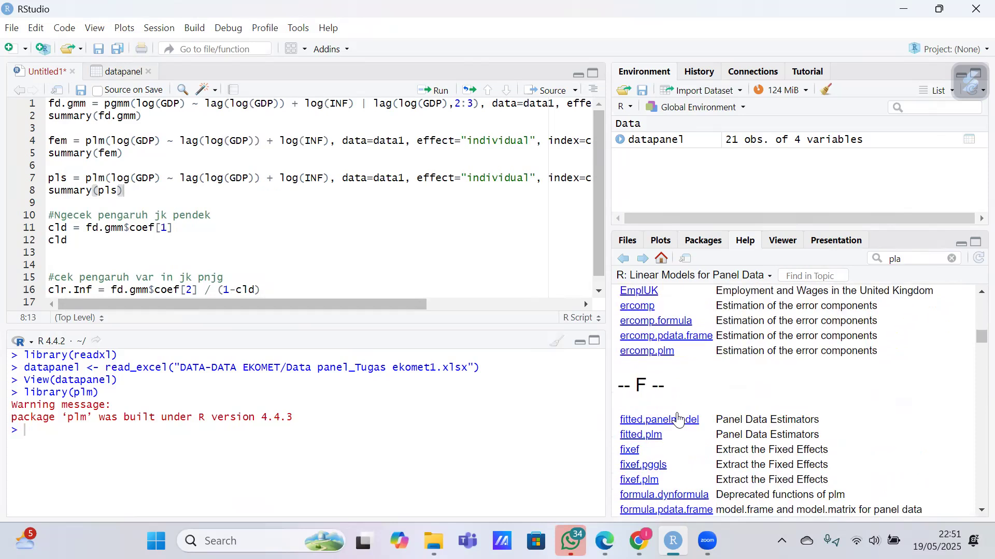
scroll(679, 419, "up", 3)
scroll(679, 419, "up", 2)
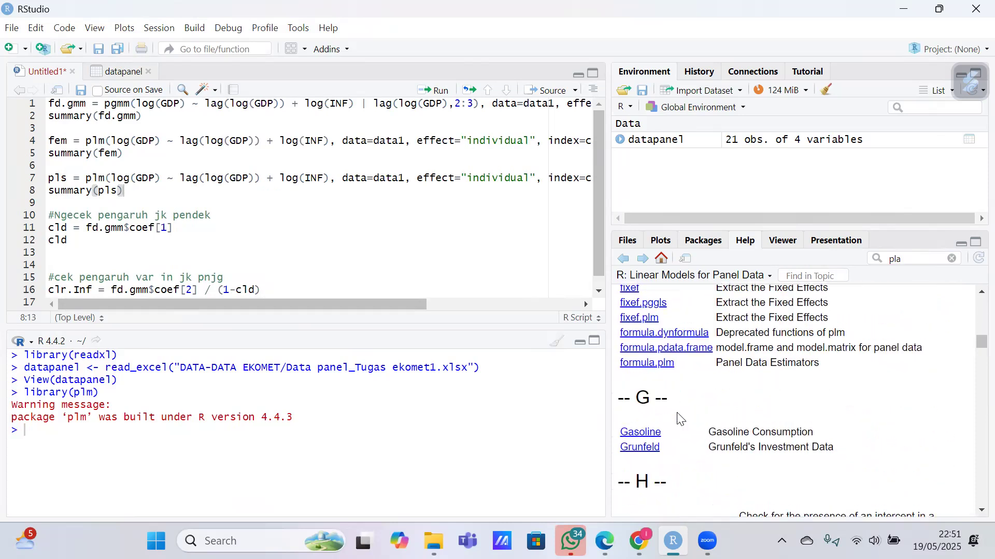
- Search the R help for "gmm" and look through the matching help pages
left_click(912, 263)
key("BackSpace")
key("BackSpace")
key("BackSpace")
type("gmm")
key("Escape")
scroll(724, 356, "up", 2)
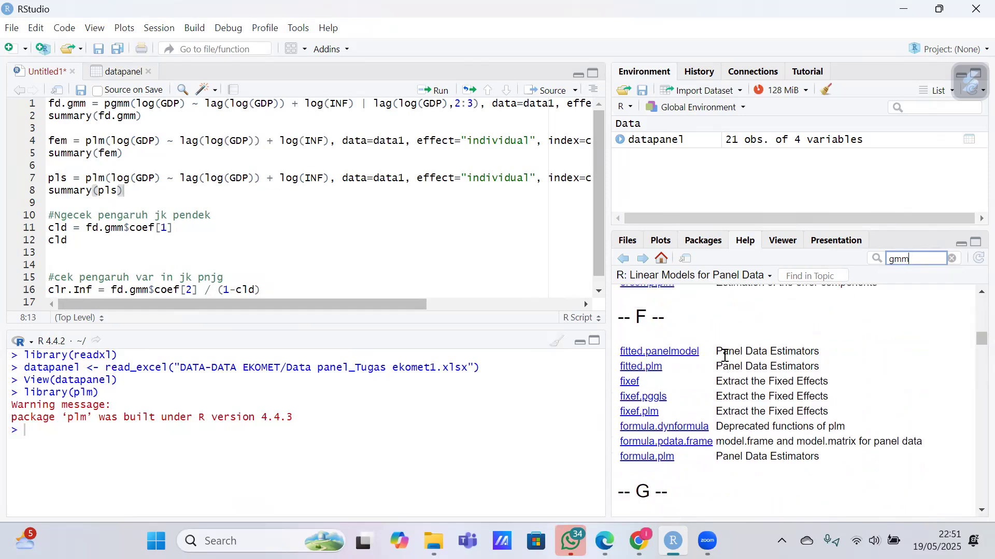
key("Return")
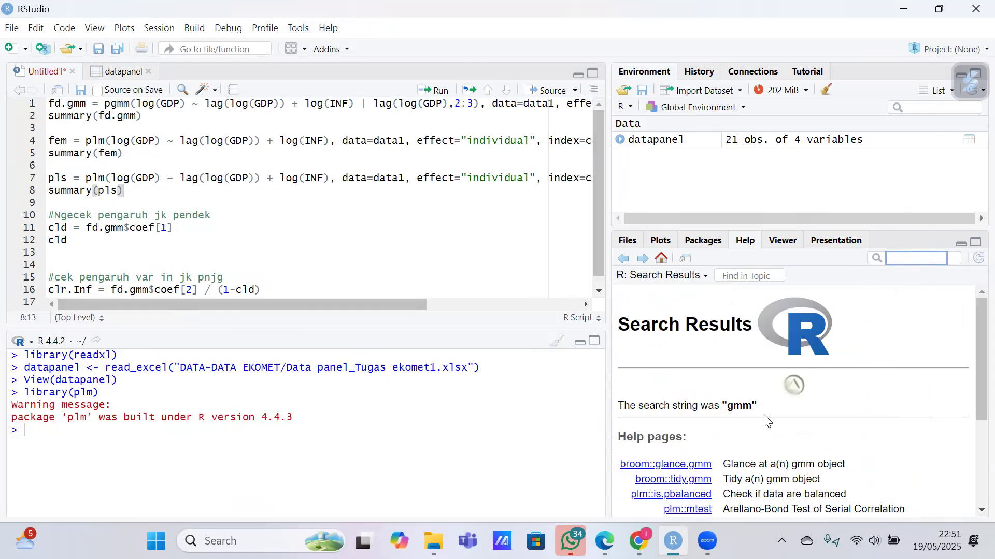
scroll(767, 417, "down", 3)
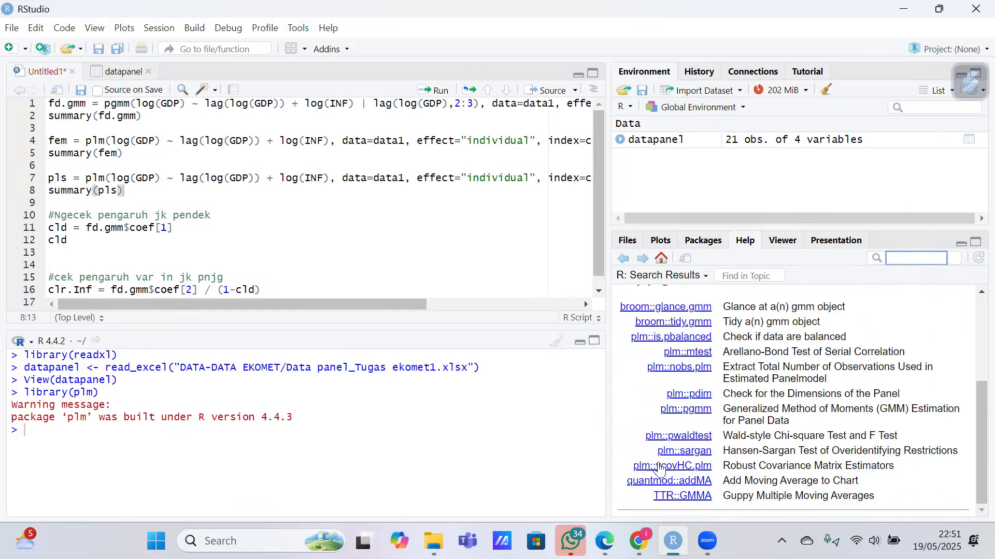
- Look up the "plm" help page on panel data estimators, skim its usage section, and return to the package list
type("plm")
key("Return")
scroll(715, 346, "down", 10)
scroll(715, 350, "up", 5)
scroll(715, 348, "down", 10)
scroll(715, 346, "down", 10)
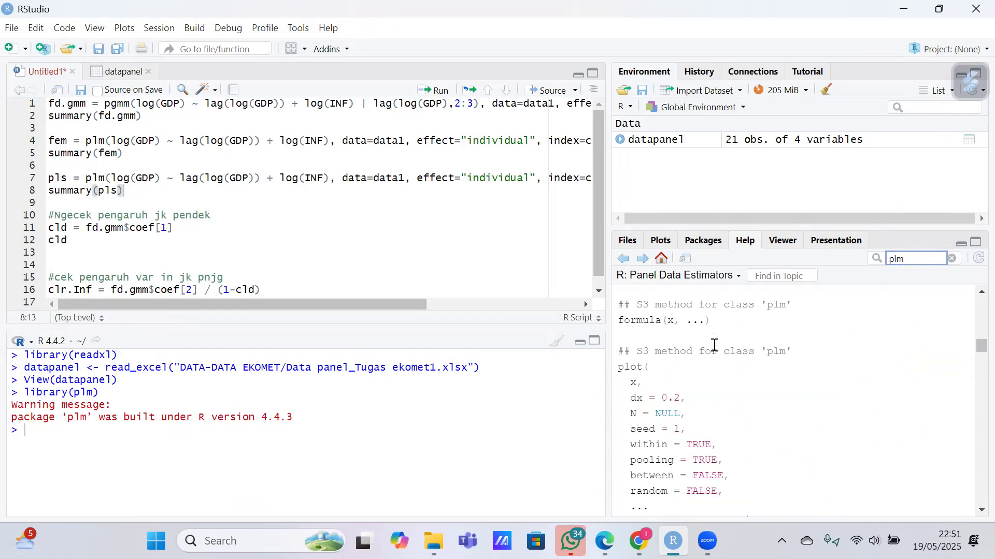
scroll(716, 351, "up", 3)
scroll(716, 350, "up", 10)
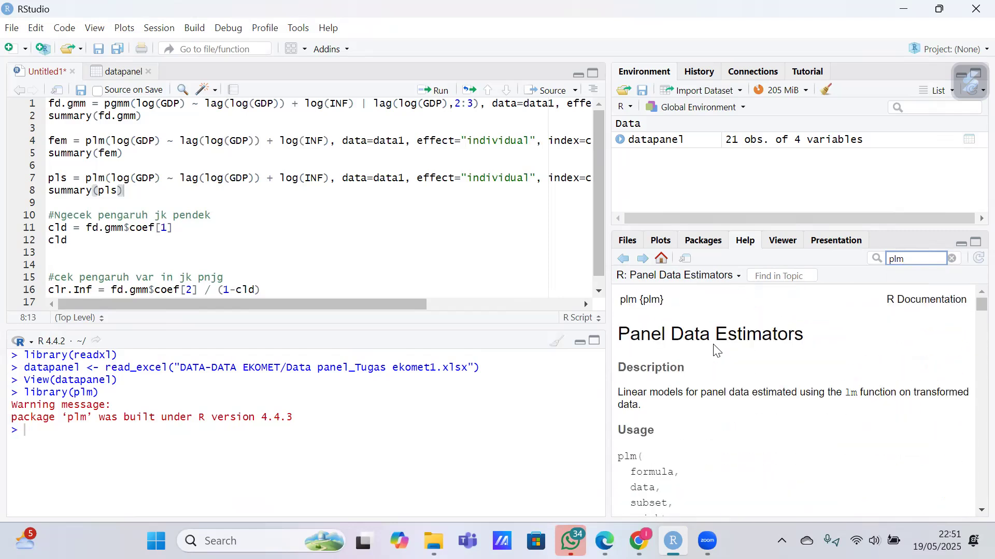
left_click(702, 241)
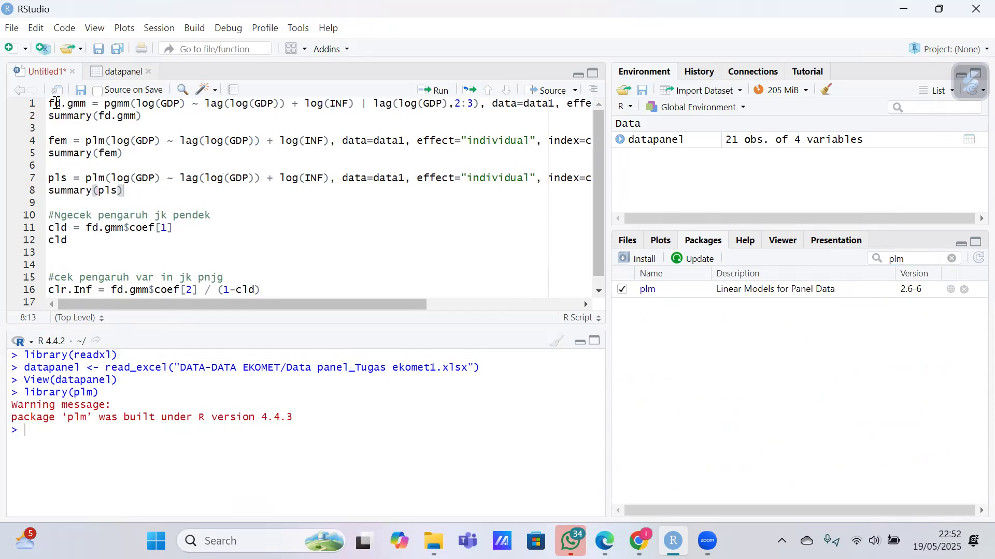
- Review the fd.gmm formula in line 1 of the script, comparing its GDP and INF terms with the datapanel columns
scroll(95, 105, "right", 1)
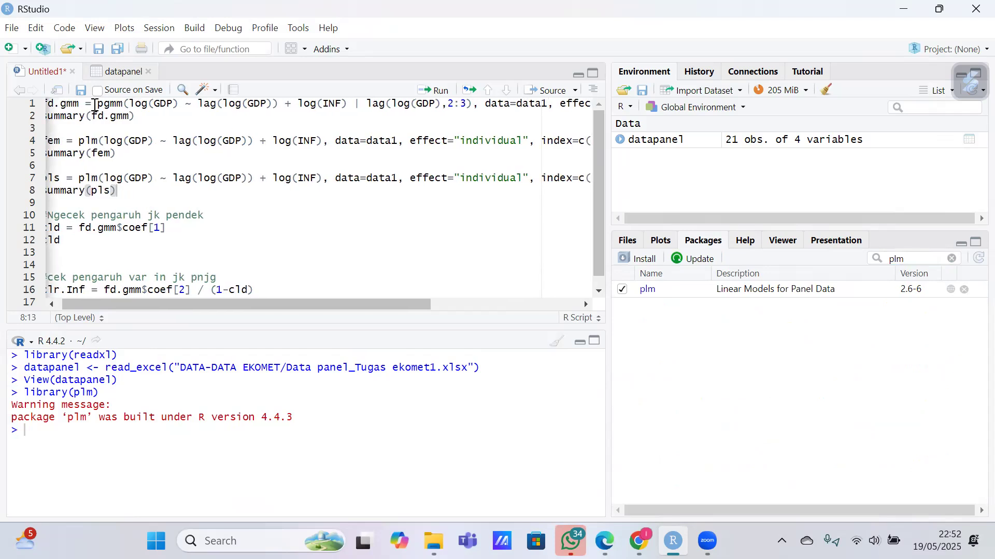
left_click(162, 105)
left_click(118, 73)
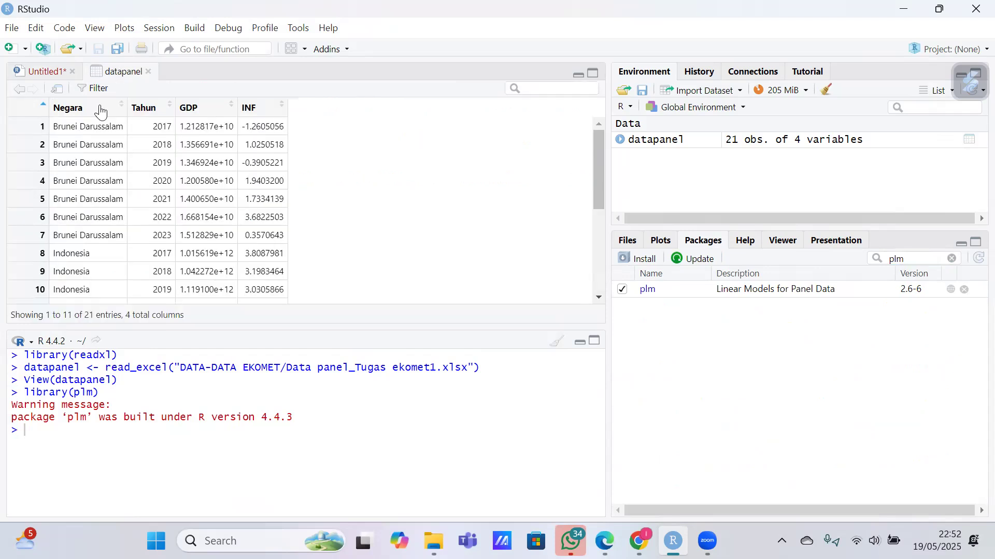
left_click(36, 72)
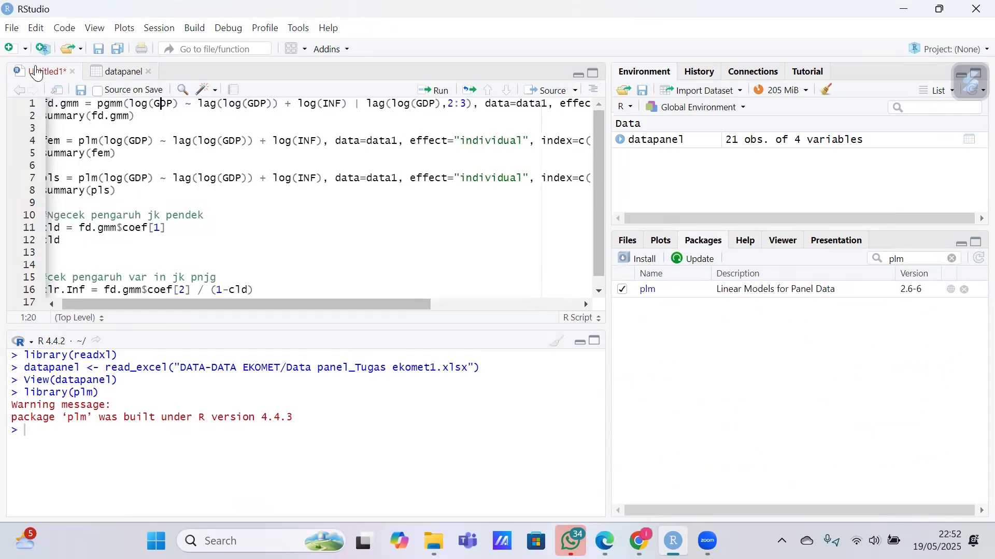
scroll(171, 110, "right", 3)
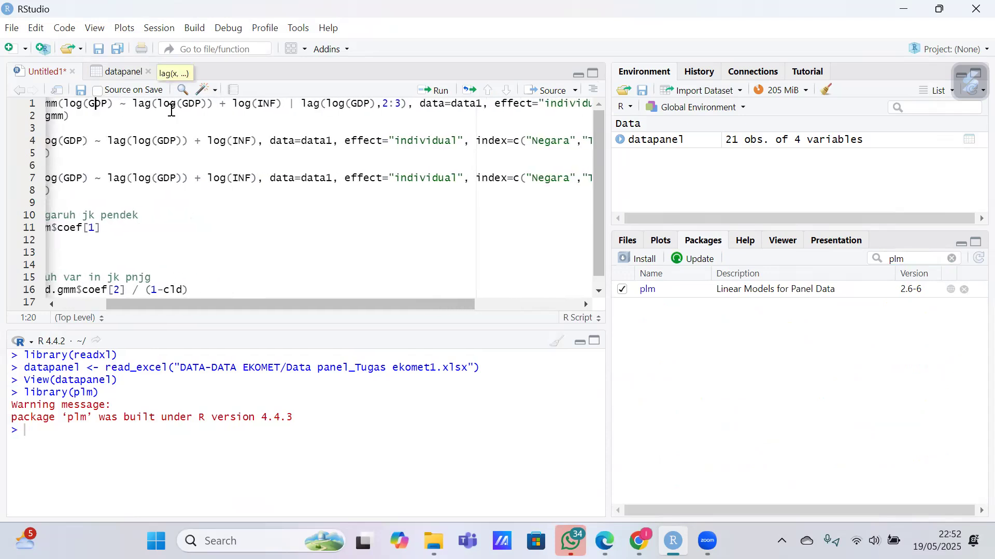
scroll(172, 110, "right", 4)
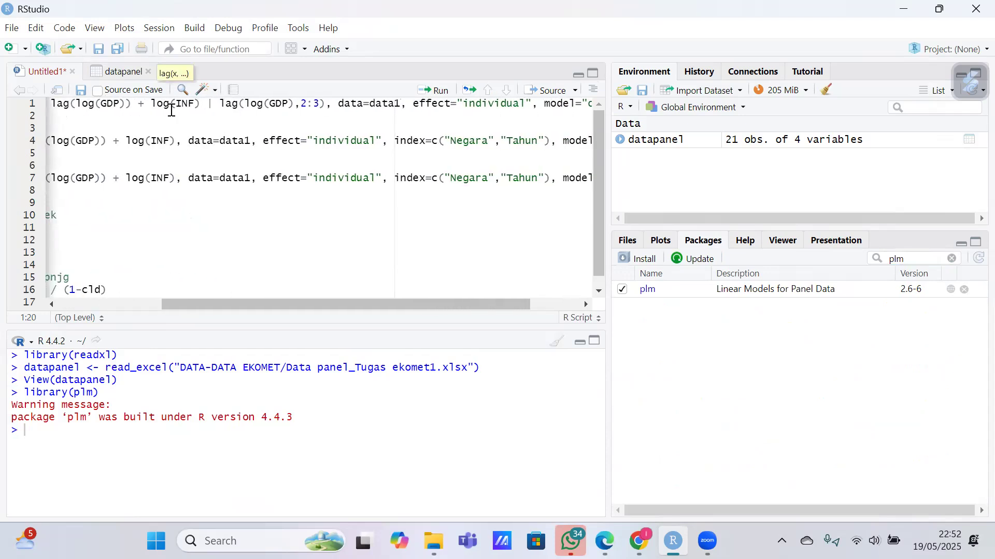
left_click(128, 72)
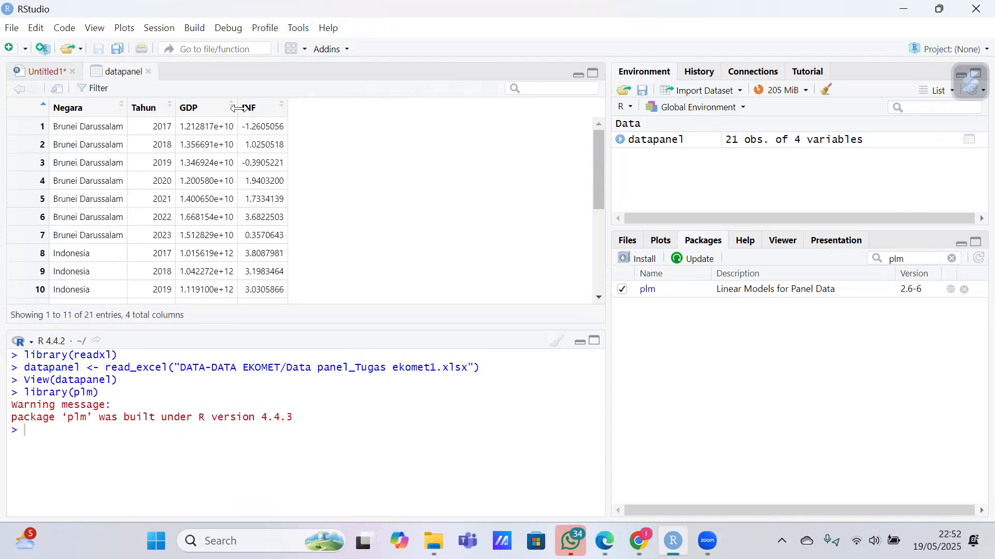
left_click(29, 74)
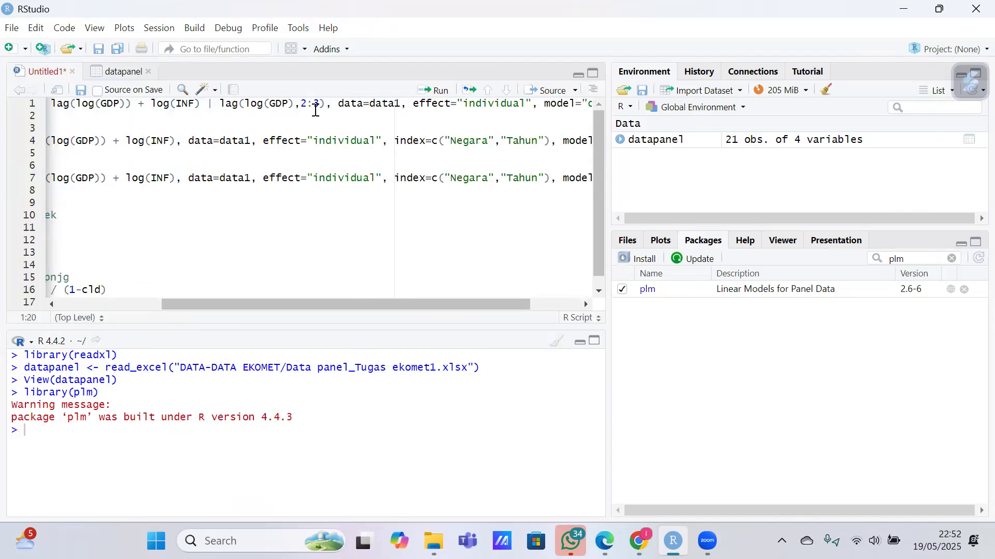
- Set the data argument of the pgmm call in line 1 to "datapnael"
scroll(321, 110, "right", 3)
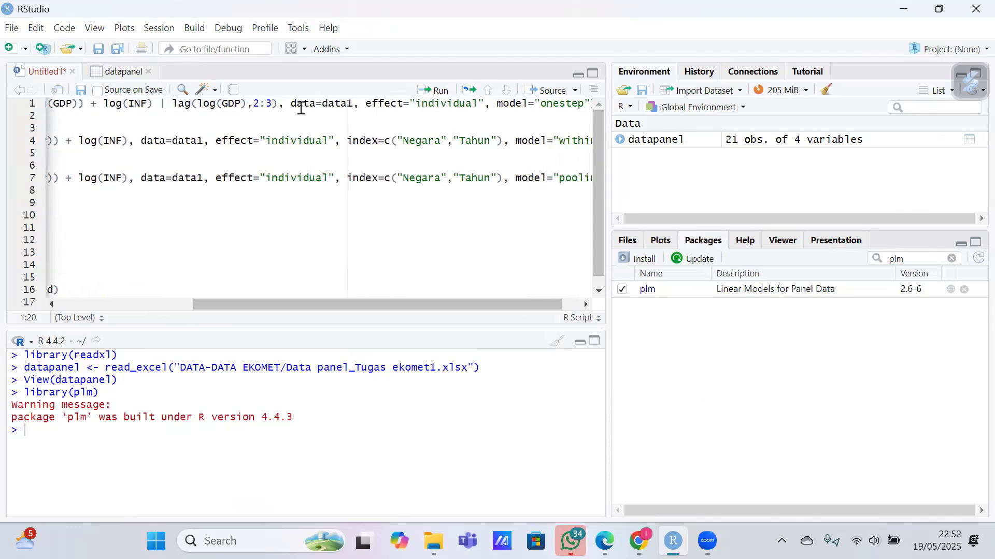
left_click(352, 104)
key("BackSpace")
type("panel")
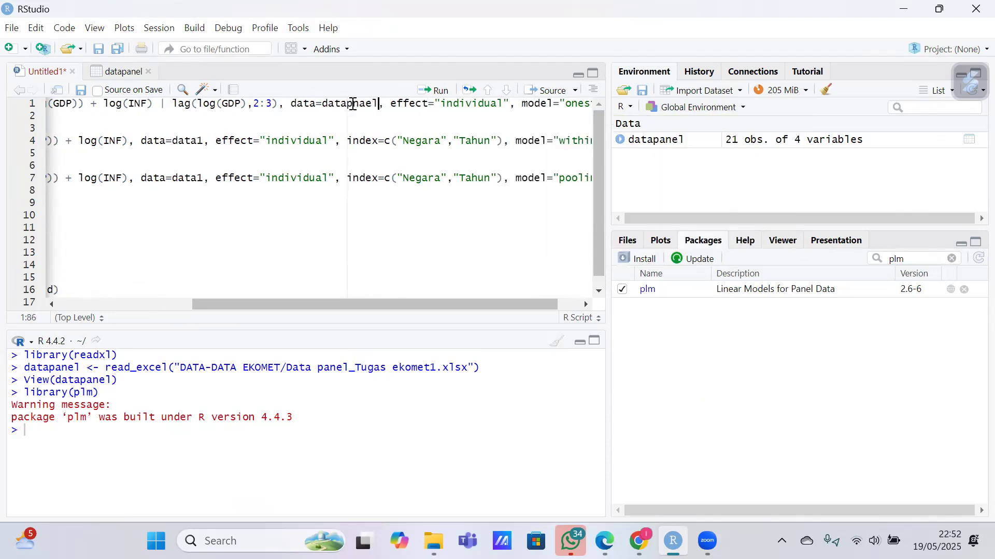
- Check the effect and model arguments in line 1, and try to run the fd.gmm model with its summary
scroll(353, 104, "right", 2)
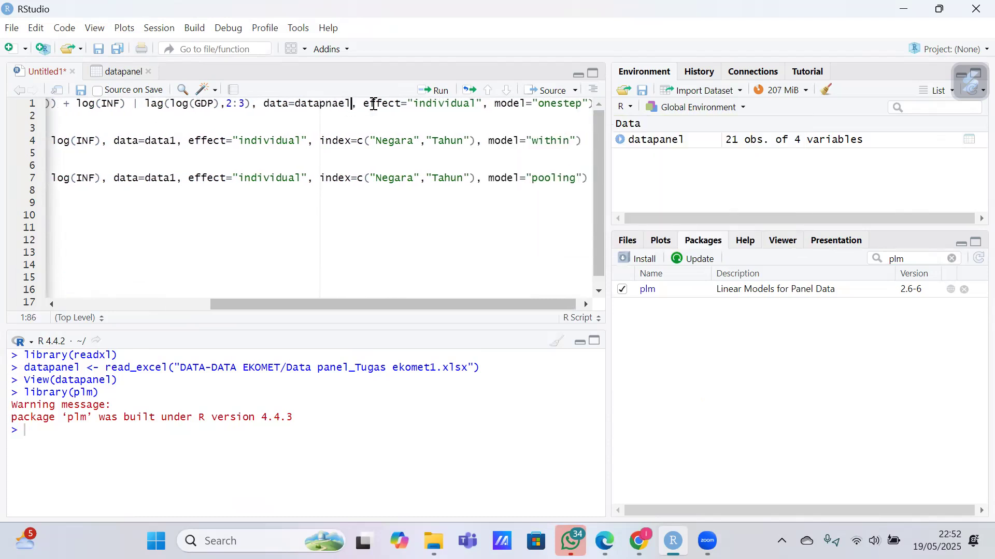
left_click(402, 105)
left_click(410, 105)
left_click(576, 103)
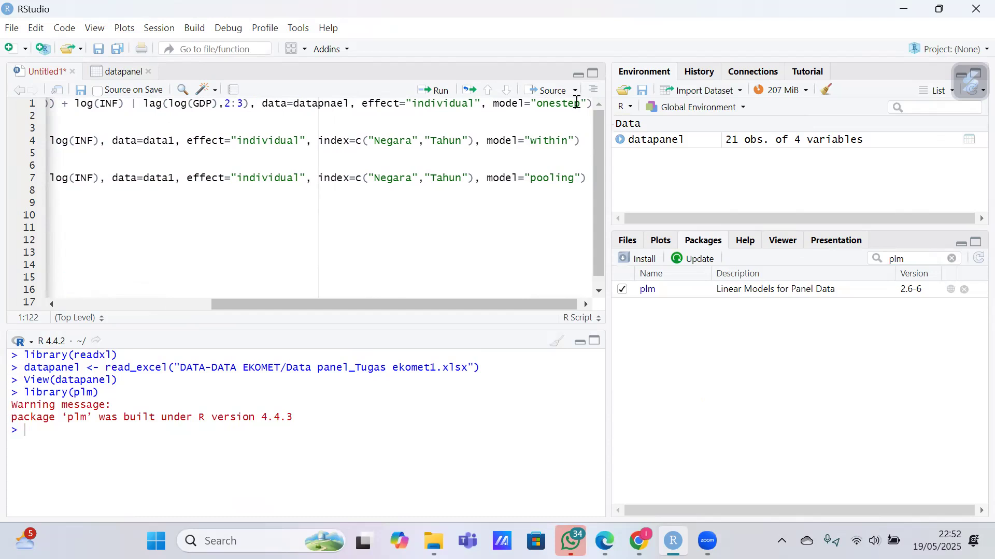
scroll(217, 120, "left", 10)
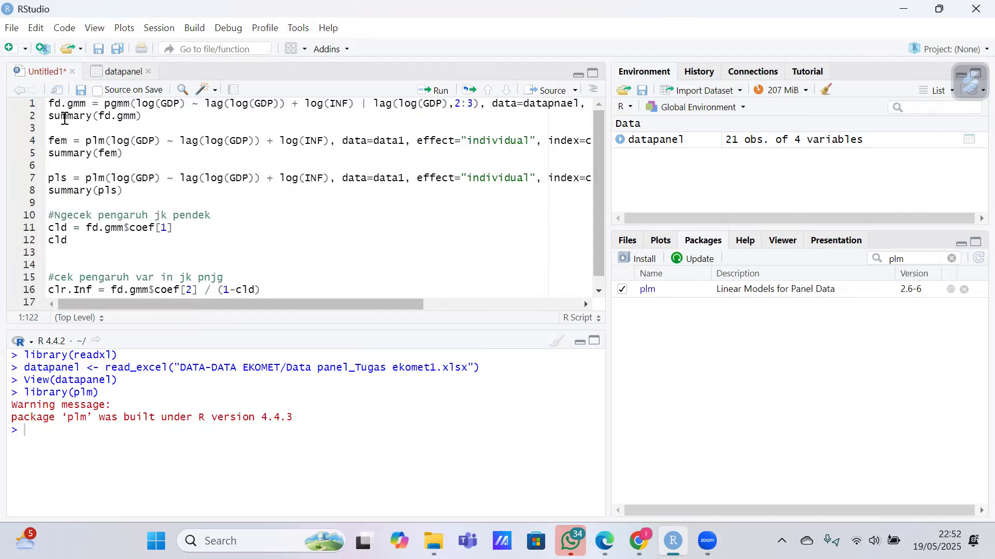
left_click_drag(49, 103, 151, 115)
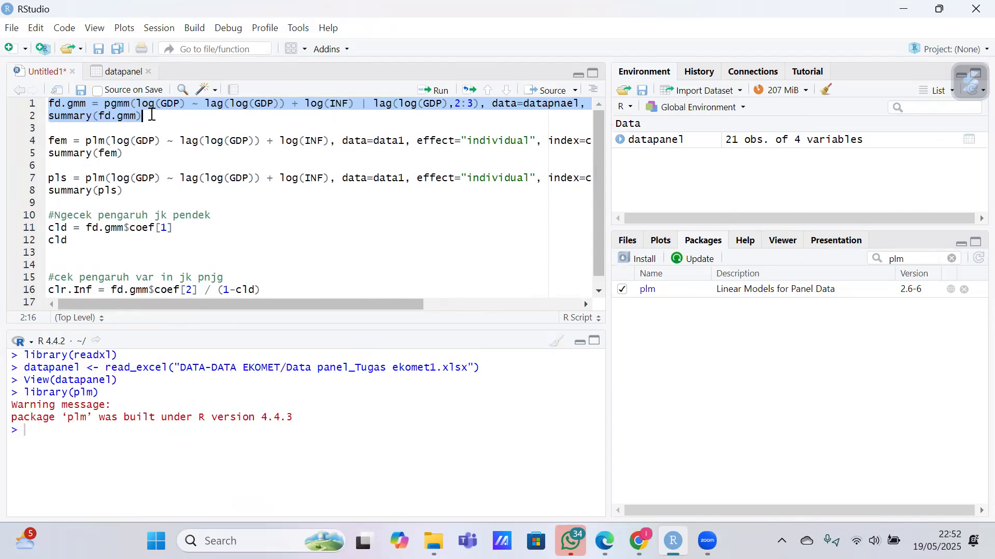
left_click(423, 93)
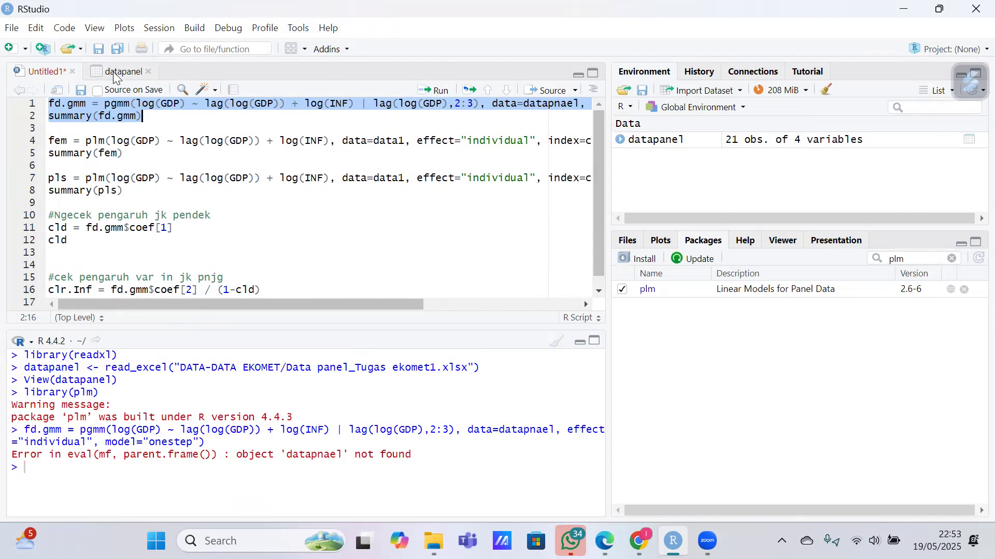
- Correct the misspelled data argument of the pgmm call in line 1 to "datapanel"
left_click(560, 105)
left_click(554, 104)
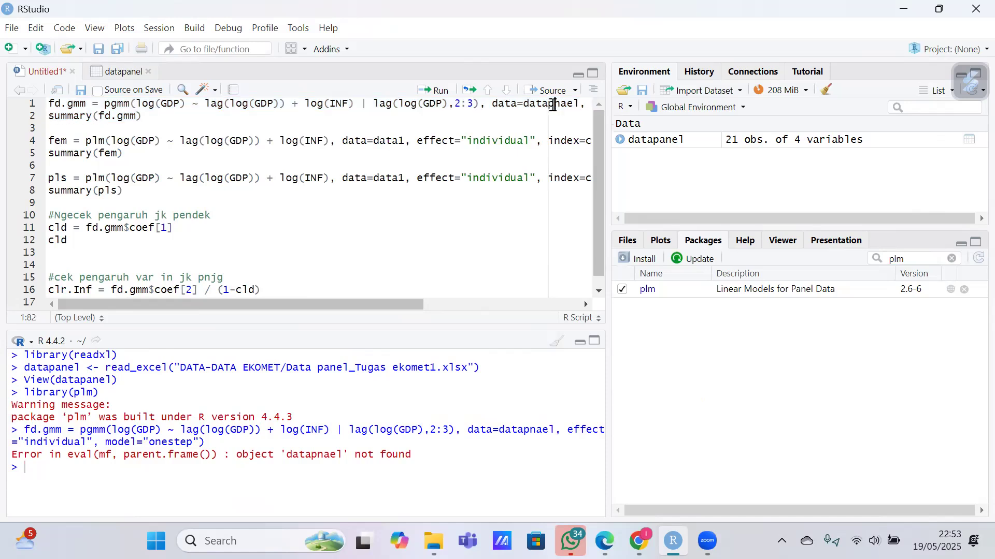
type("a")
key("Right")
key("Right")
key("BackSpace")
- Run the fd.gmm estimation and its summary from lines 1 and 2, and examine the model's call, panel dimensions and residuals
left_click_drag(50, 103, 142, 116)
left_click(435, 89)
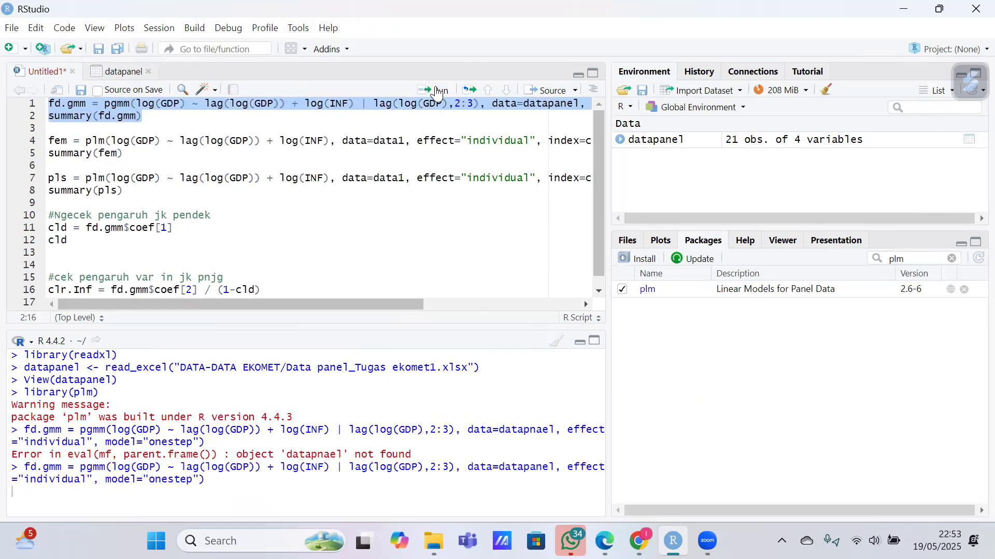
scroll(176, 481, "up", 8)
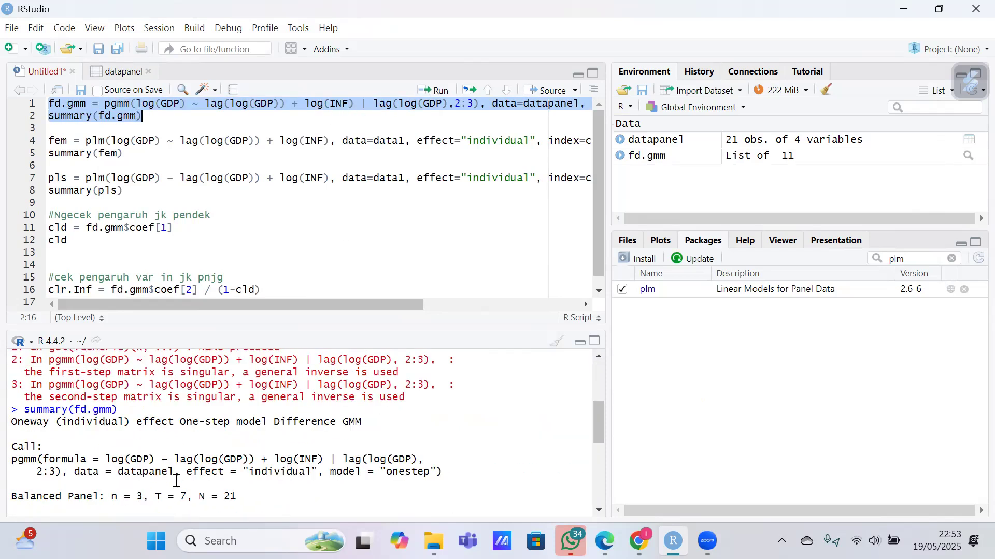
scroll(177, 480, "down", 2)
scroll(177, 481, "up", 1)
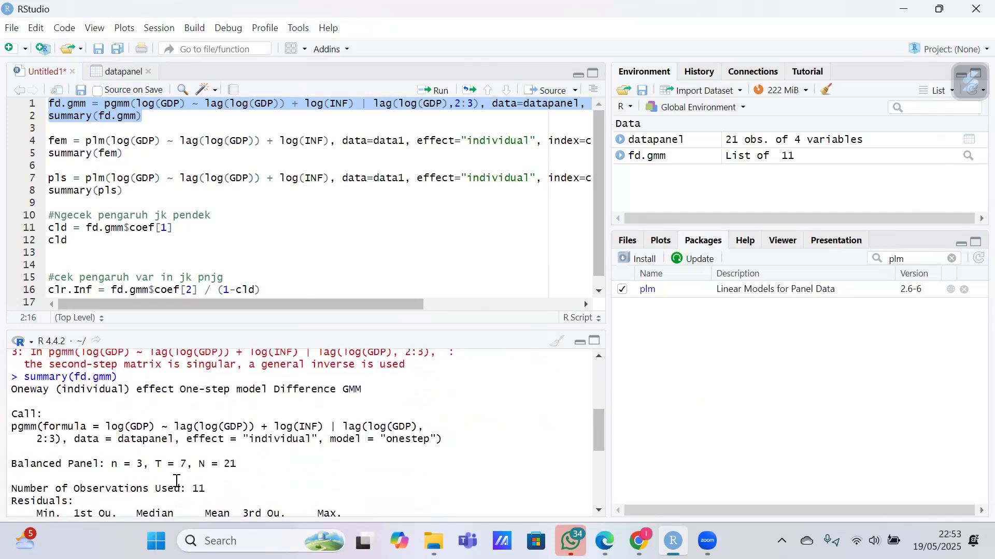
scroll(177, 480, "down", 1)
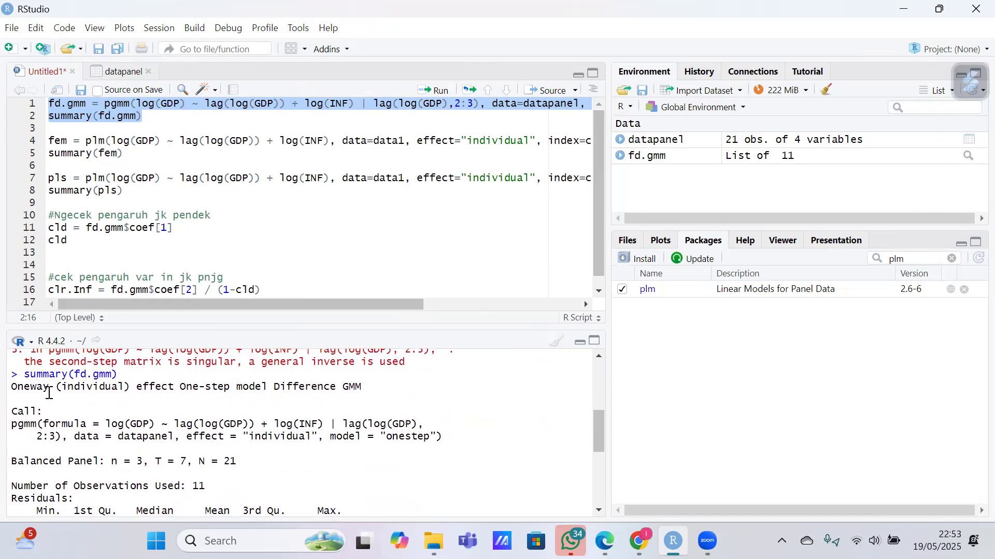
scroll(142, 401, "down", 1)
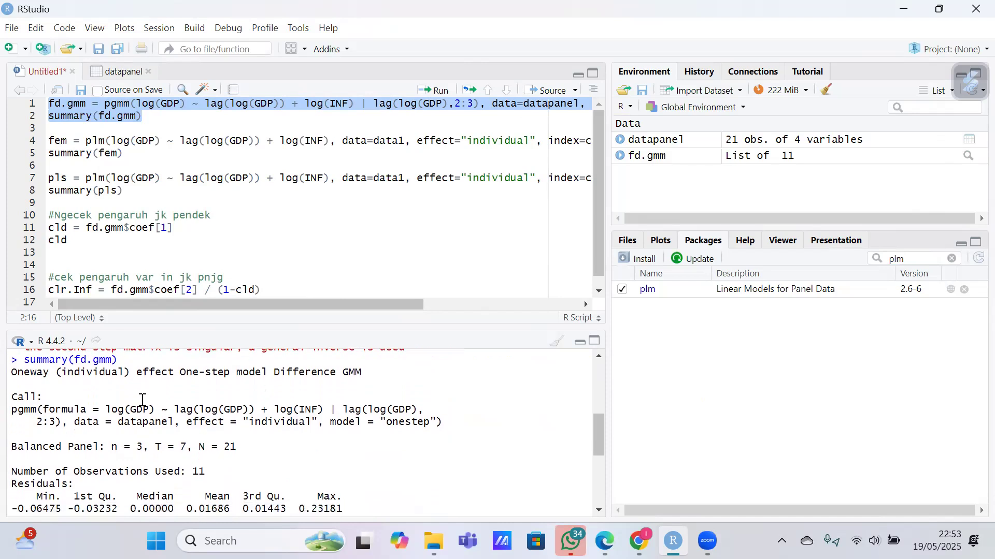
scroll(96, 400, "down", 1)
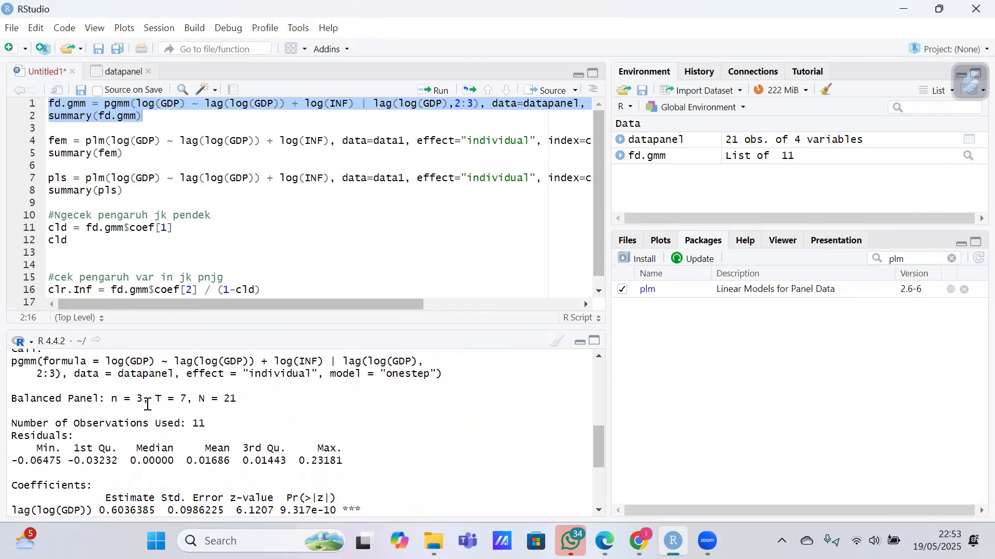
- Examine the coefficients and the Sargan test line in the fd.gmm summary output
scroll(148, 404, "down", 1)
scroll(148, 404, "down", 2)
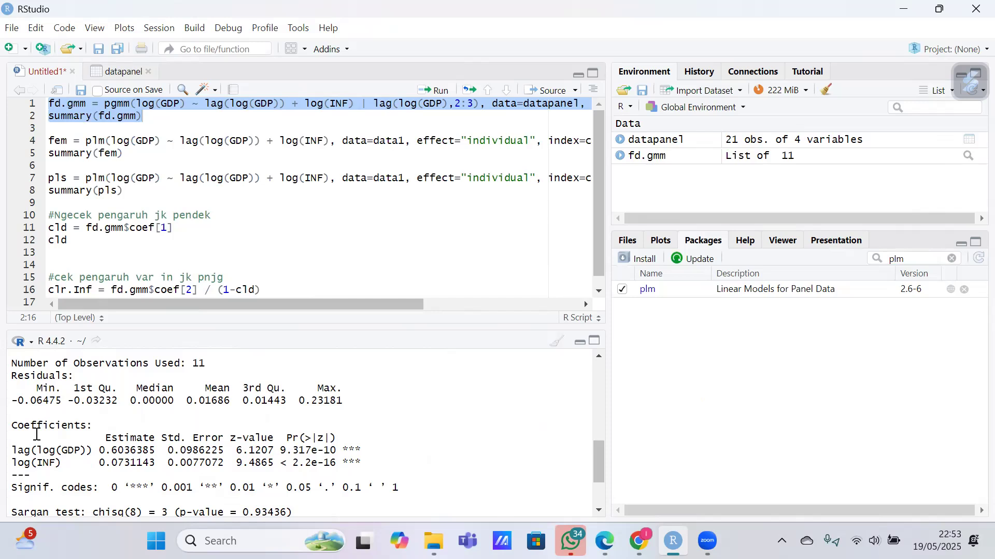
scroll(36, 434, "down", 1)
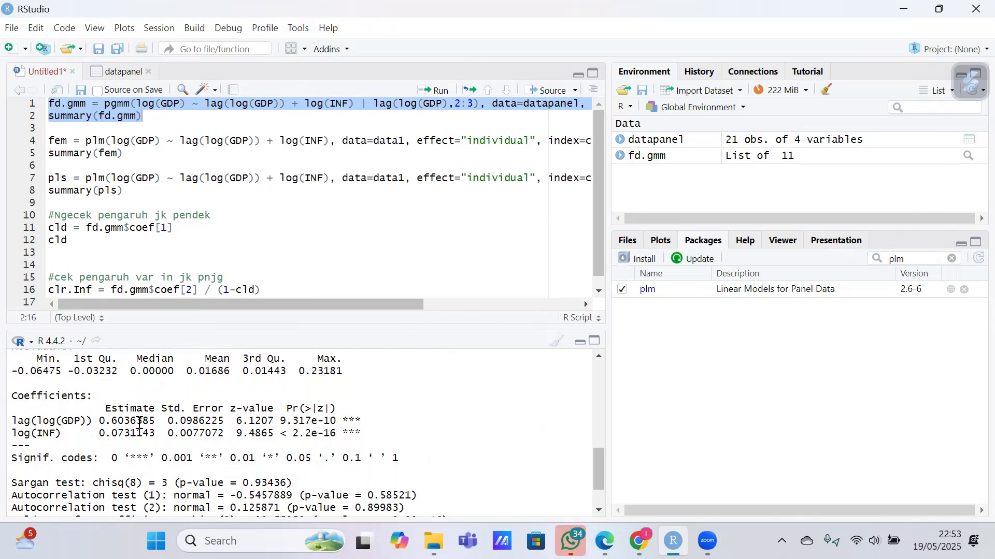
scroll(139, 423, "down", 1)
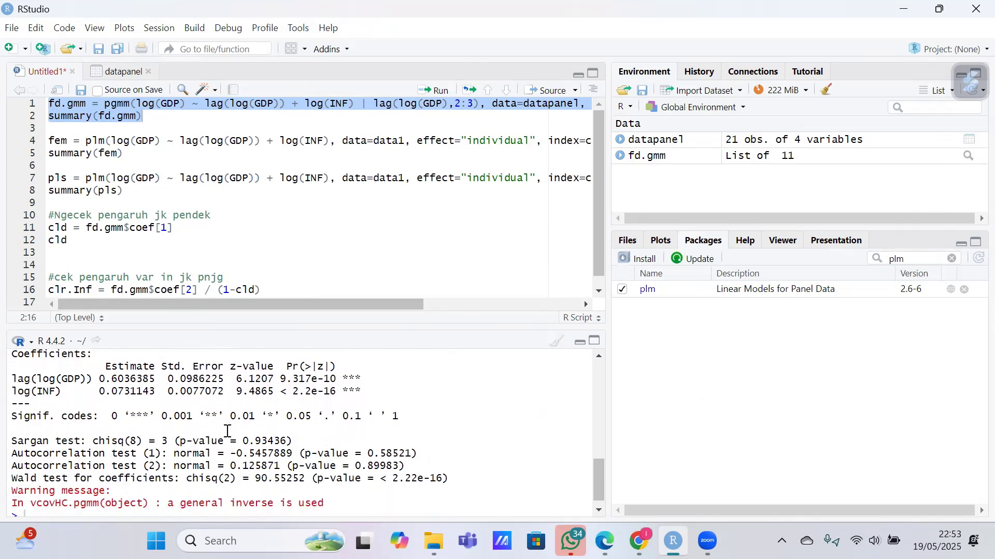
scroll(223, 430, "down", 1)
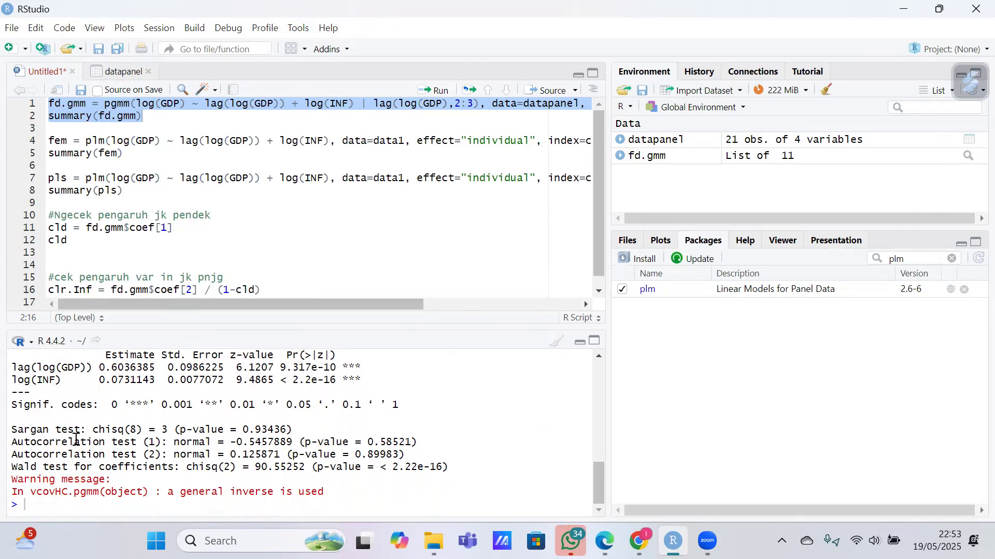
left_click_drag(11, 430, 314, 432)
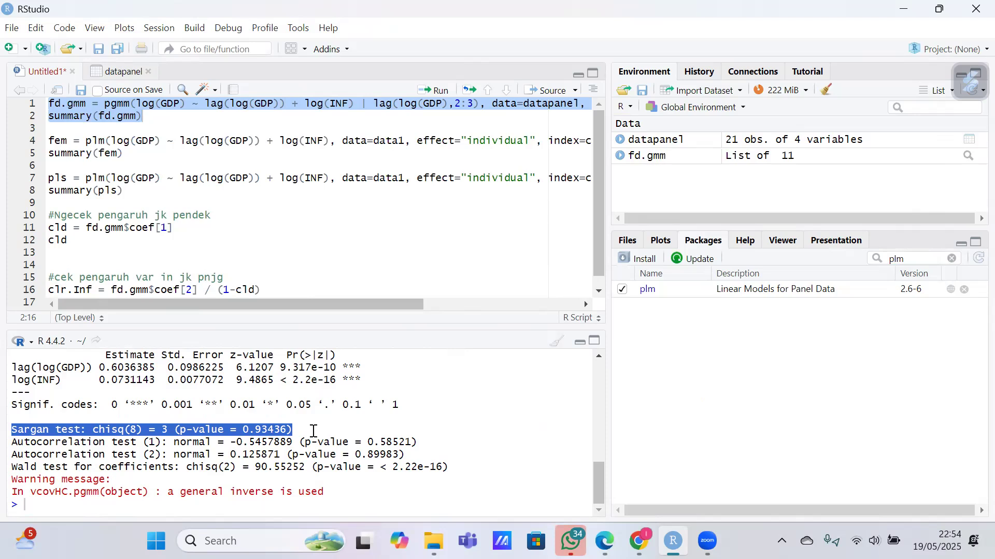
left_click(302, 430)
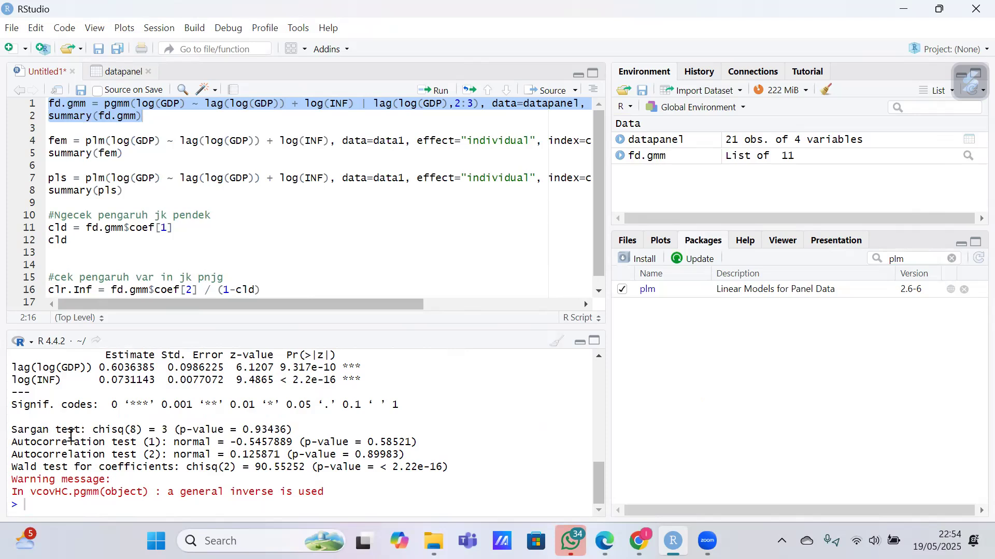
left_click_drag(13, 431, 302, 430)
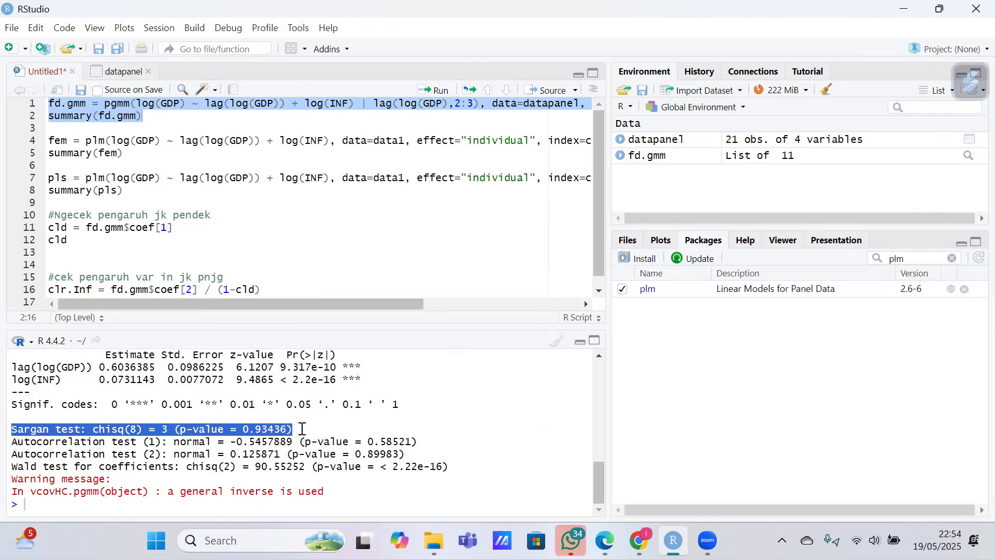
- Examine both autocorrelation tests in the fd.gmm summary, including the second test's p-value, and look back over the earlier console output
left_click(248, 438)
double_click(249, 442)
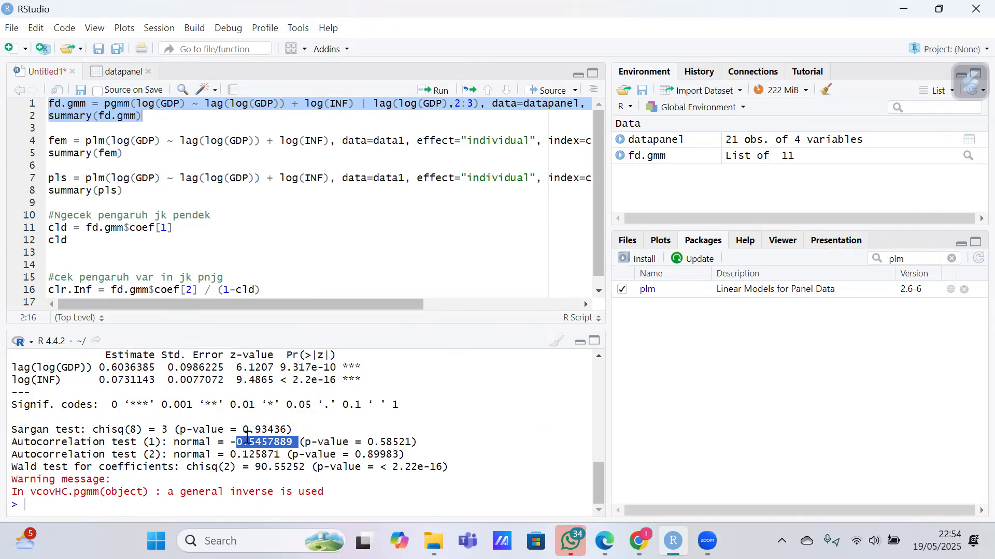
left_click(304, 431)
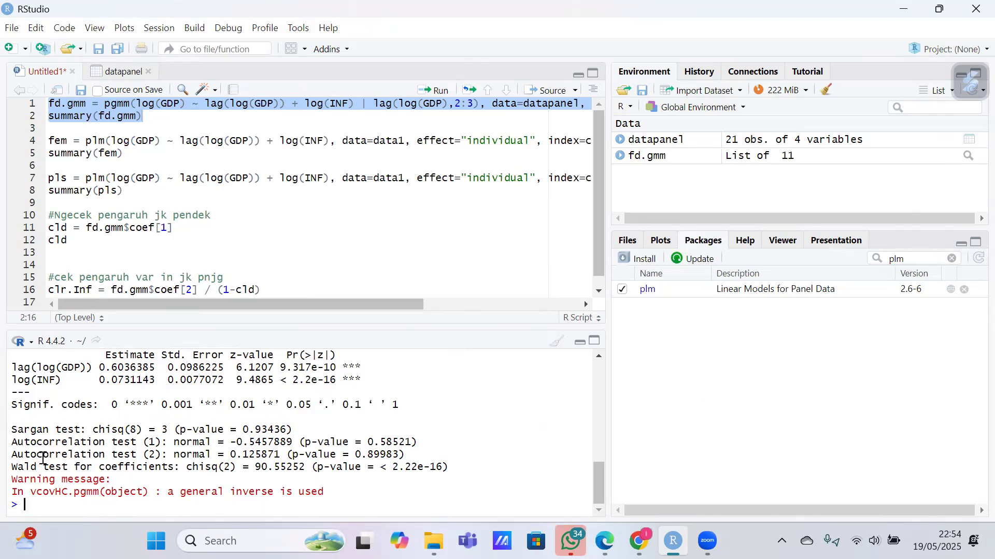
left_click_drag(14, 458, 291, 454)
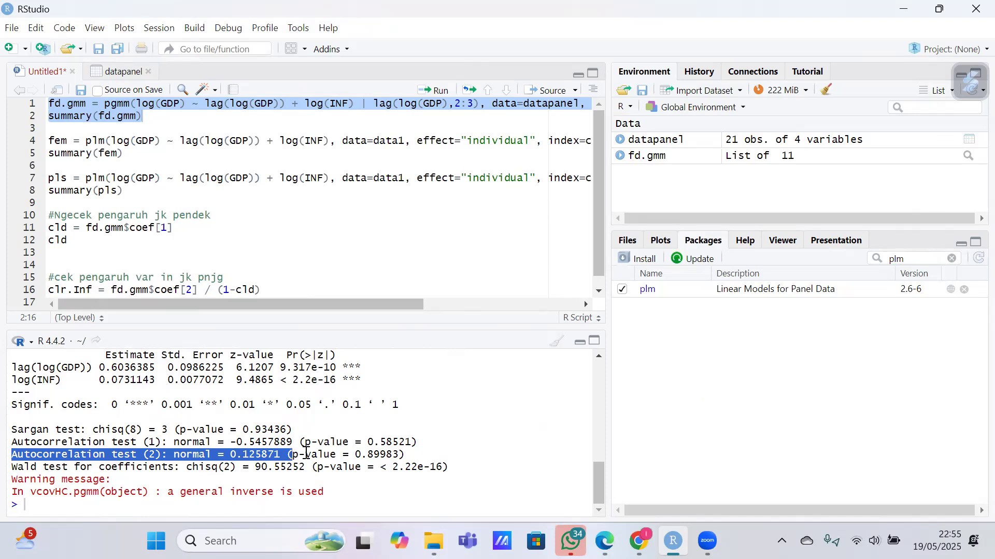
left_click(337, 456)
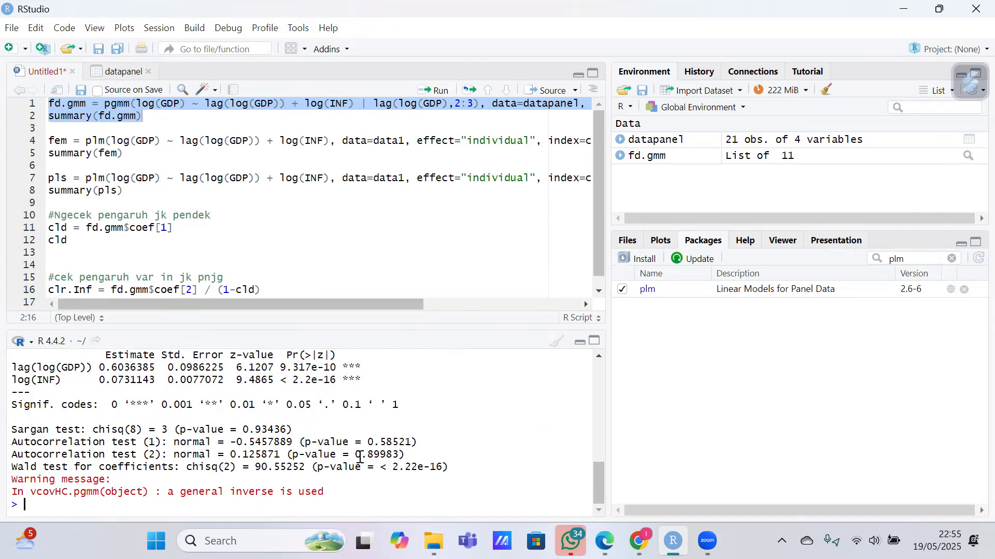
left_click_drag(355, 455, 398, 458)
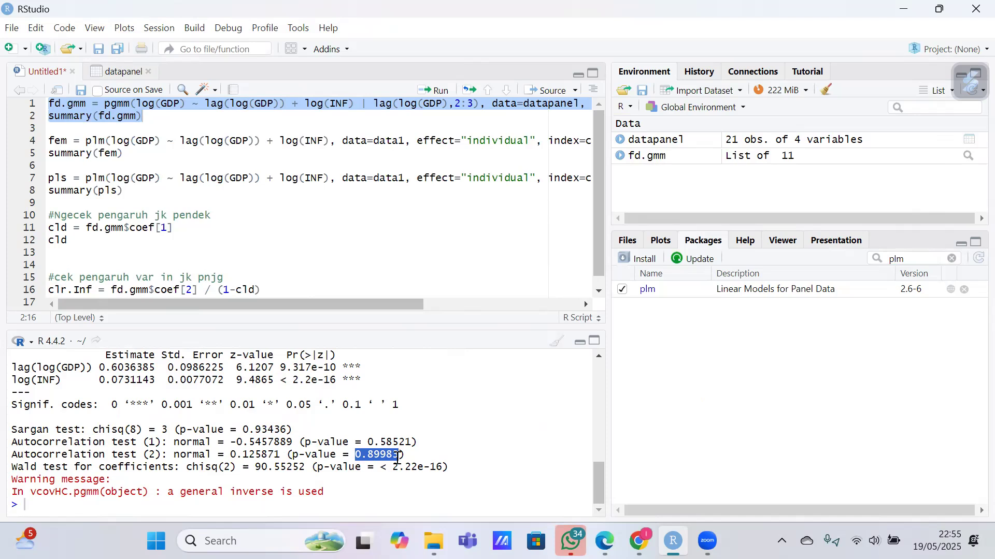
left_click(304, 468)
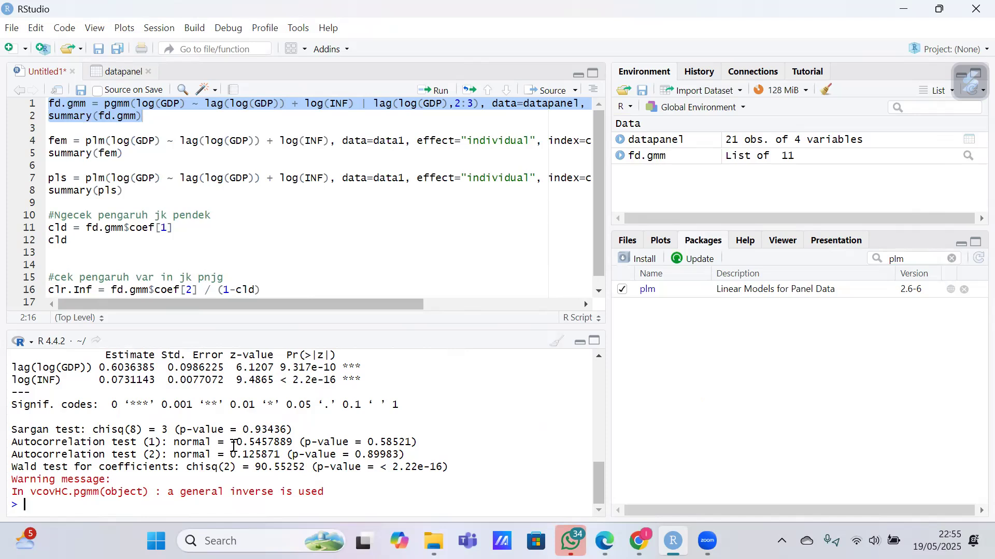
scroll(206, 402, "up", 1)
scroll(157, 394, "up", 10)
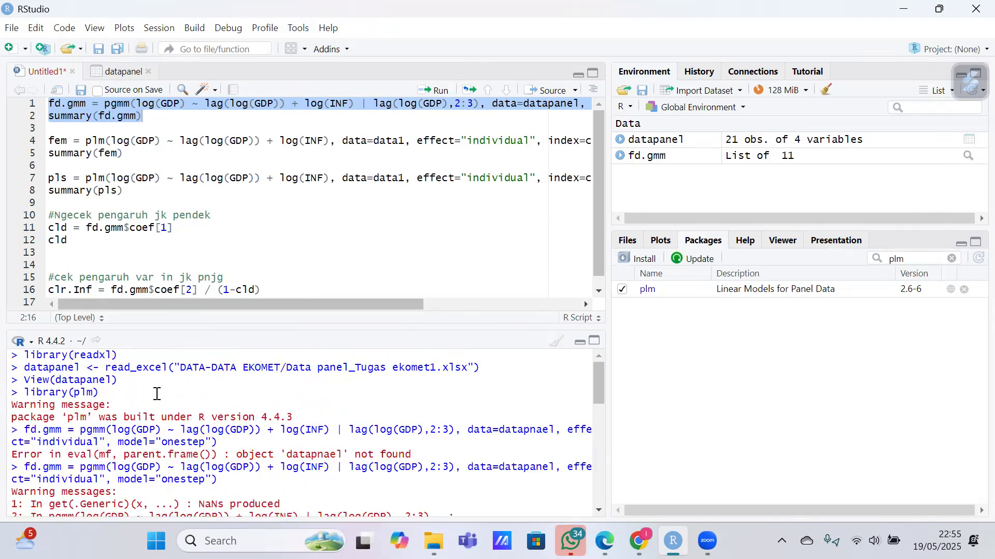
scroll(157, 394, "down", 10)
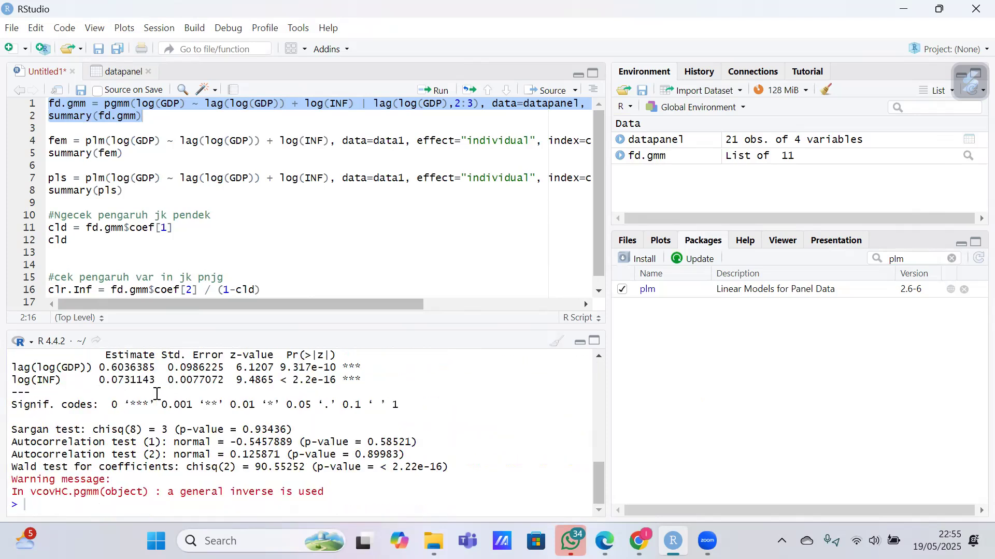
- Check the fem model's name and formula in line 4, keeping its spacing after log(INF) clean
left_click(57, 136)
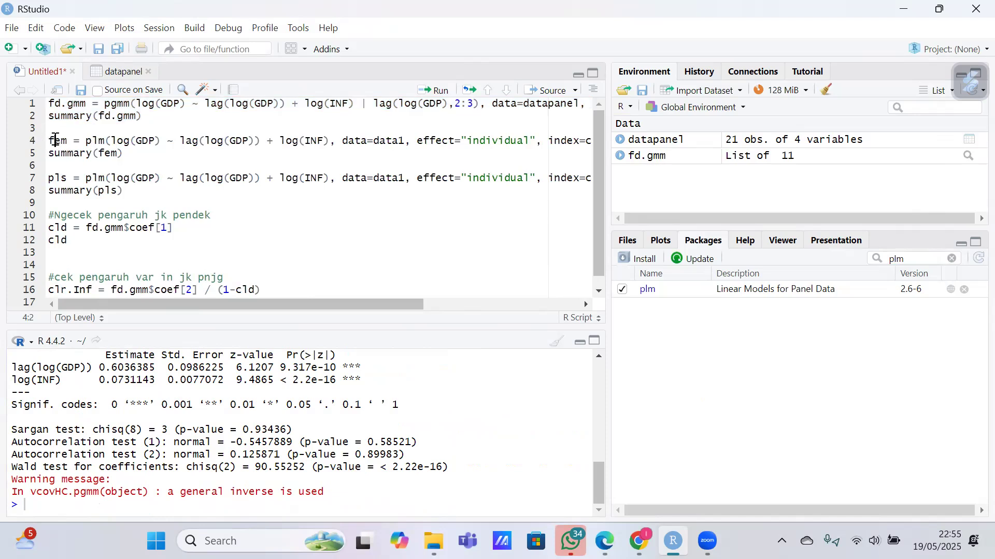
left_click_drag(48, 139, 81, 139)
scroll(145, 136, "right", 1)
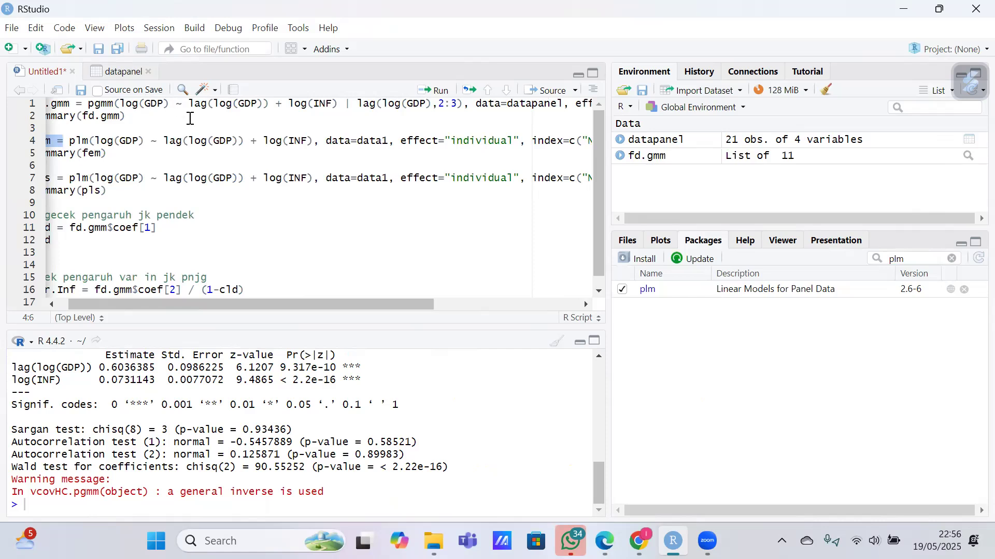
scroll(232, 136, "right", 4)
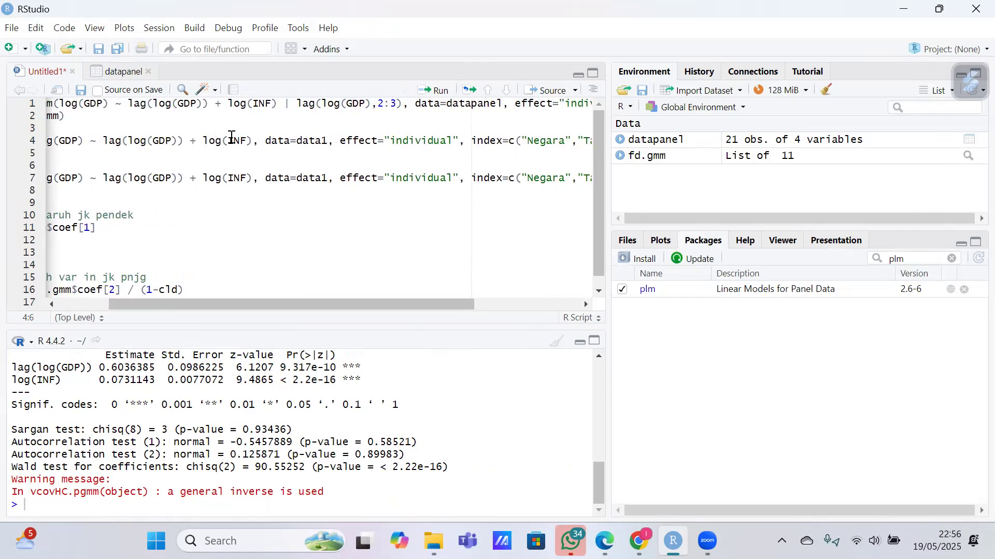
left_click(247, 141)
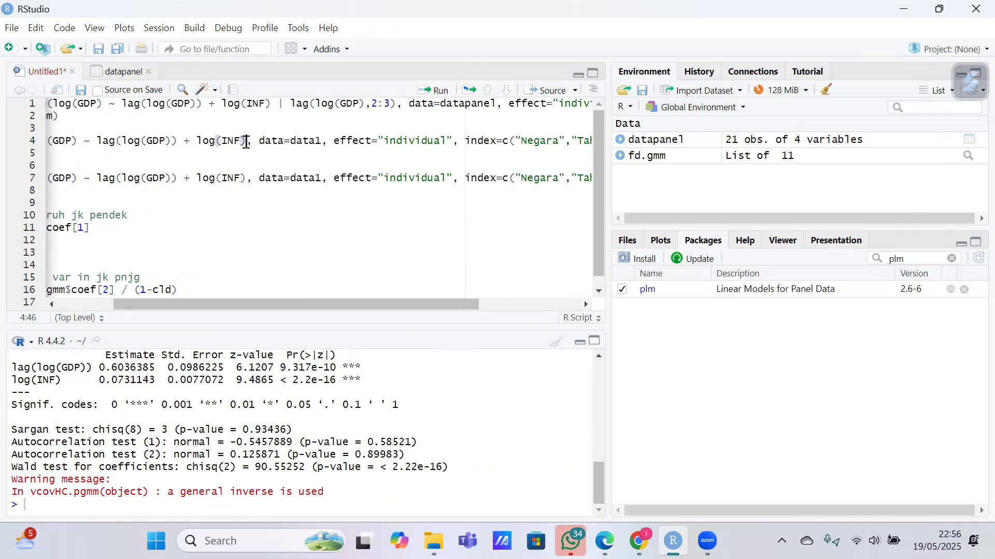
left_click(254, 143)
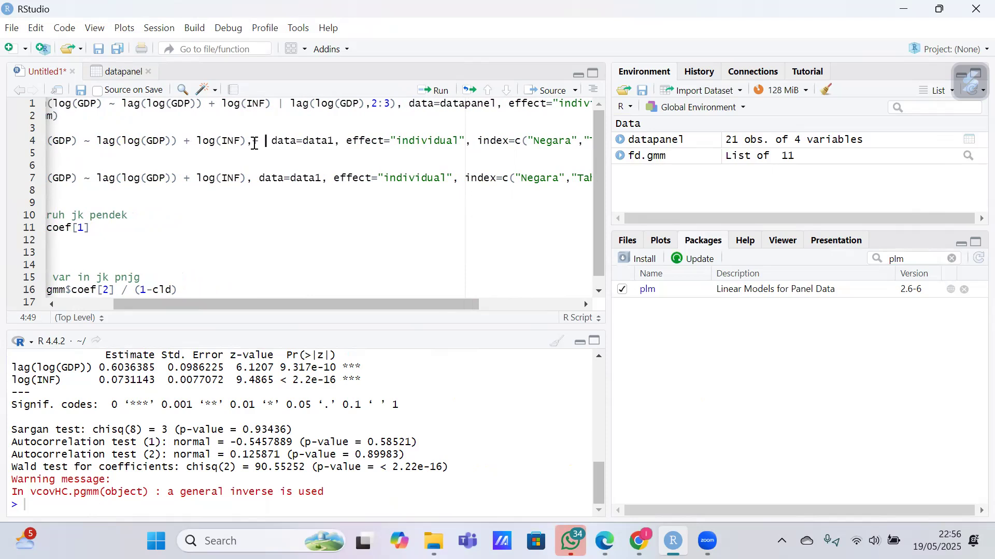
key("BackSpace")
key("BackSpace")
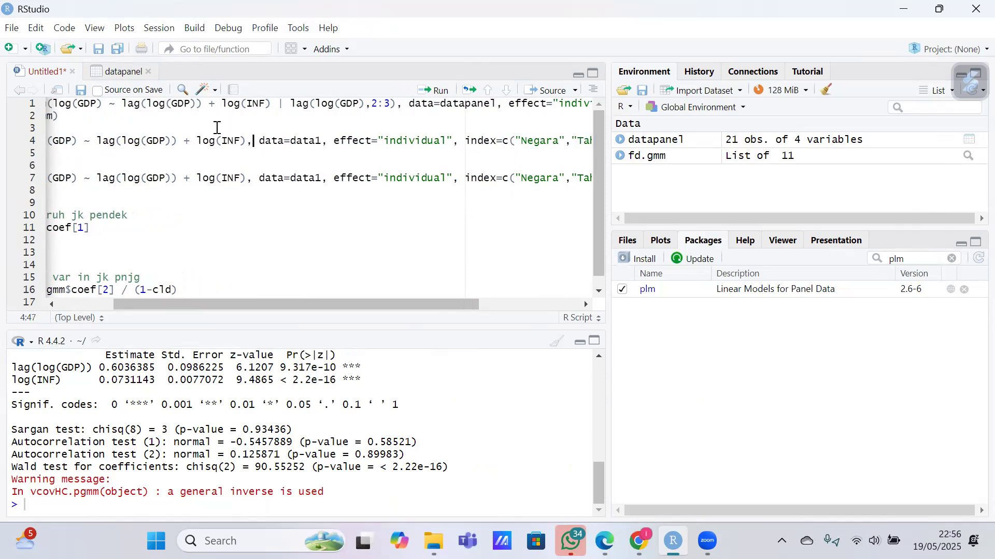
- Set the data argument of the fem plm call in line 4 to "datapanel"
scroll(237, 141, "right", 1)
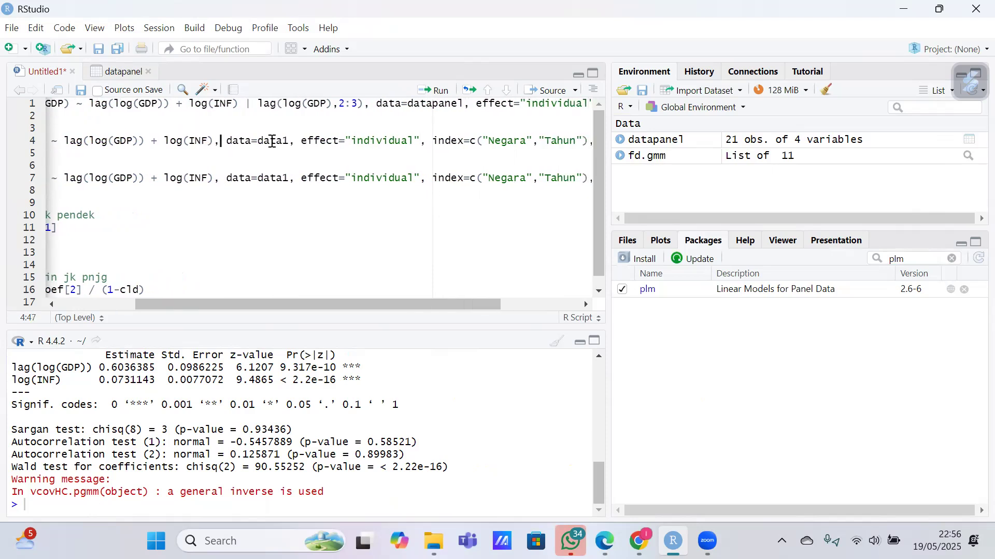
left_click(289, 142)
key("BackSpace")
key("BackSpace")
key("BackSpace")
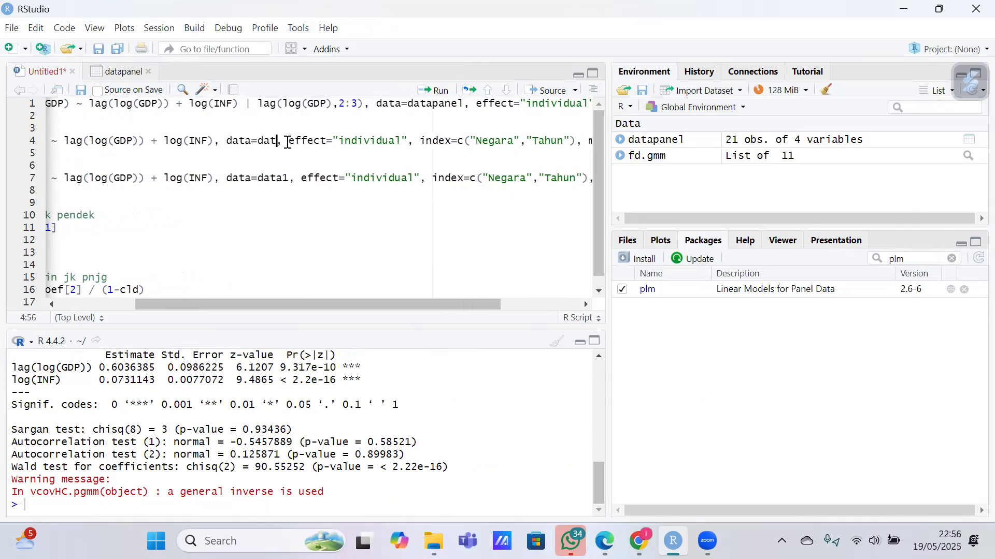
type("tapanel")
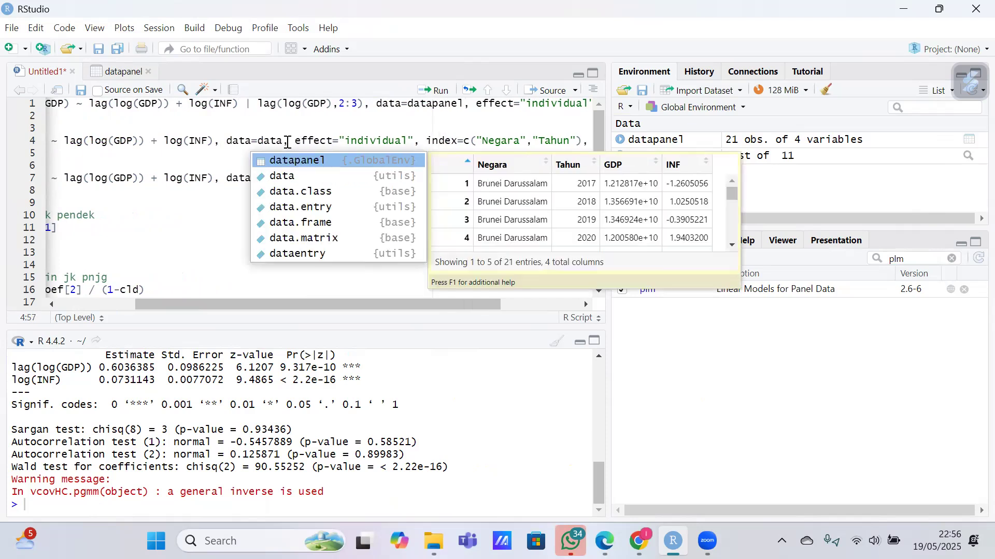
- Compare the index argument c("Negara","Tahun") in line 4 with the column names of the datapanel table
scroll(289, 141, "right", 4)
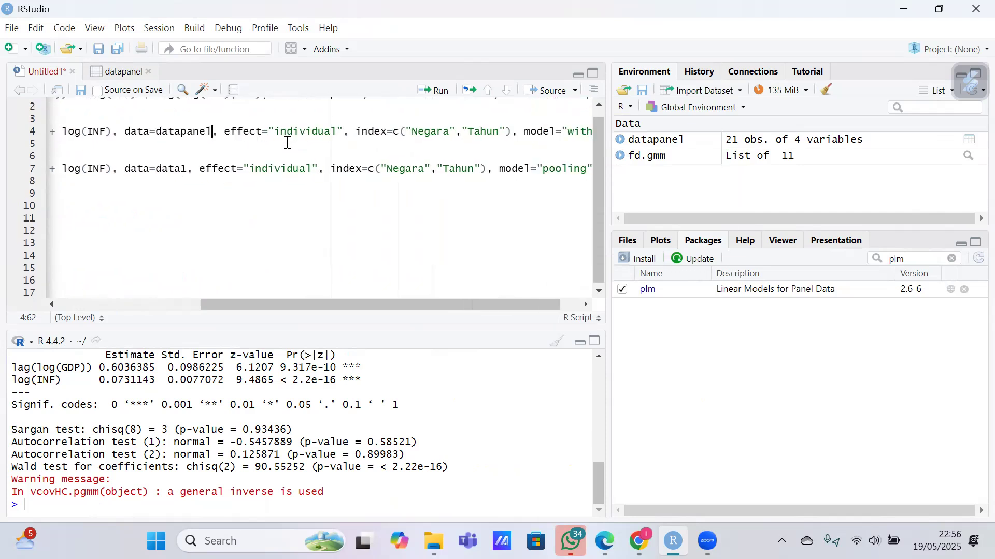
scroll(288, 142, "left", 1)
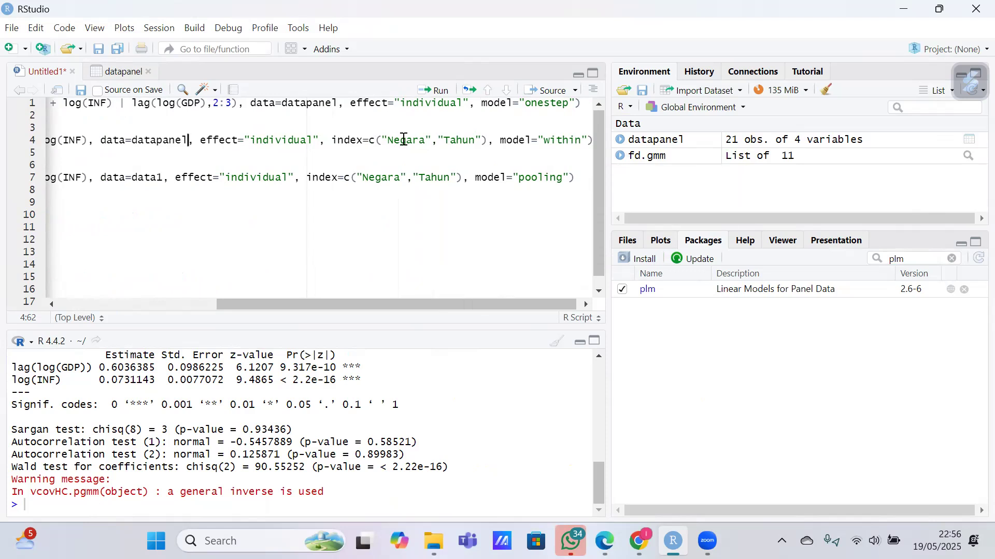
left_click(118, 76)
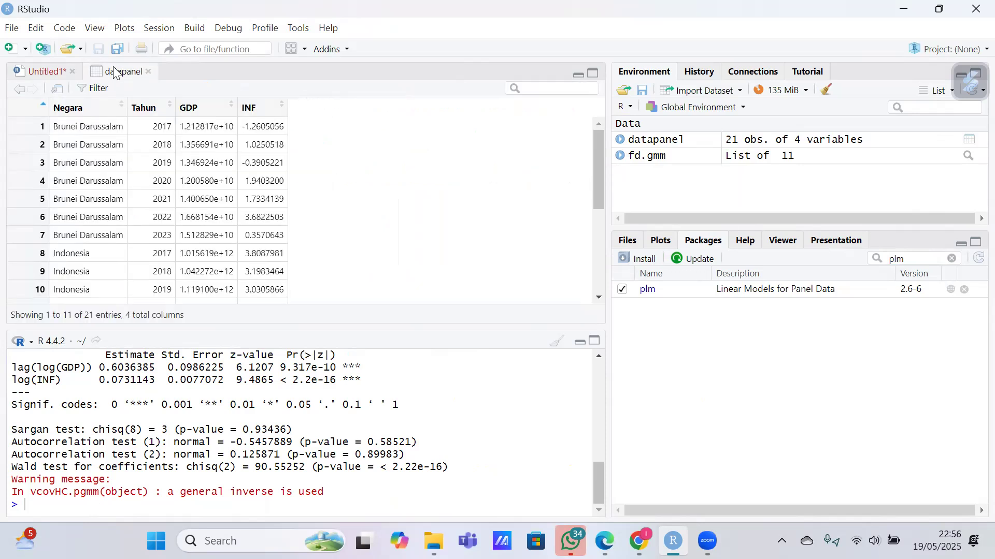
left_click(89, 117)
left_click(39, 70)
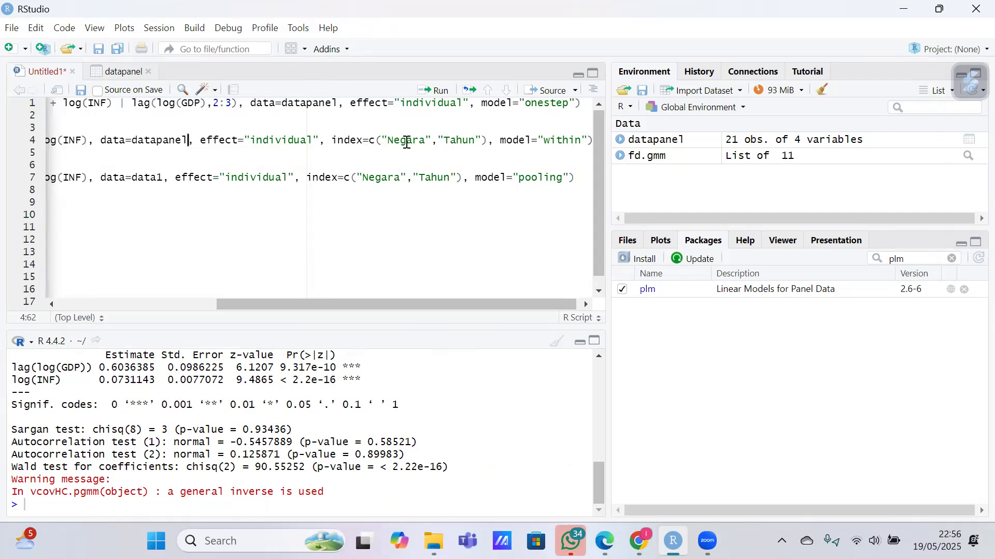
left_click(98, 73)
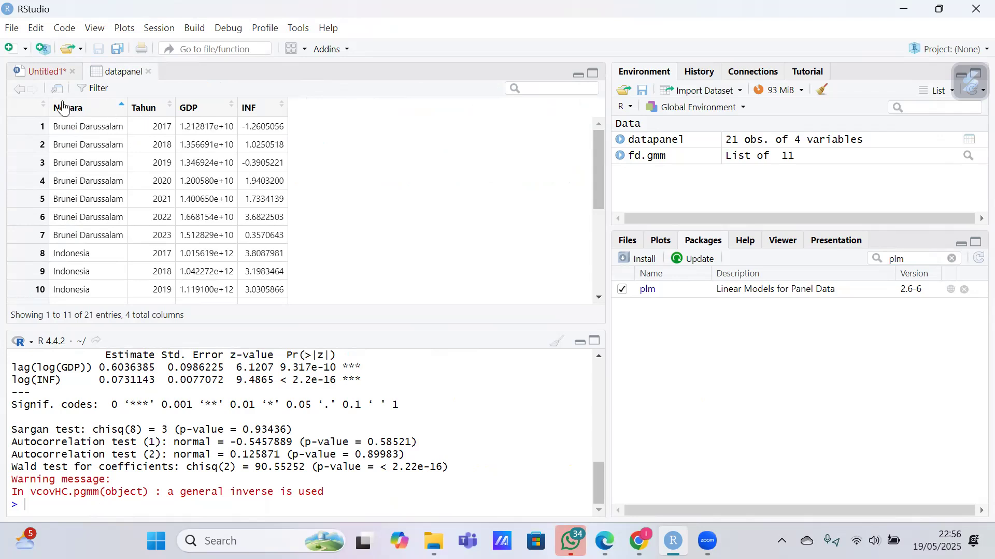
left_click(46, 74)
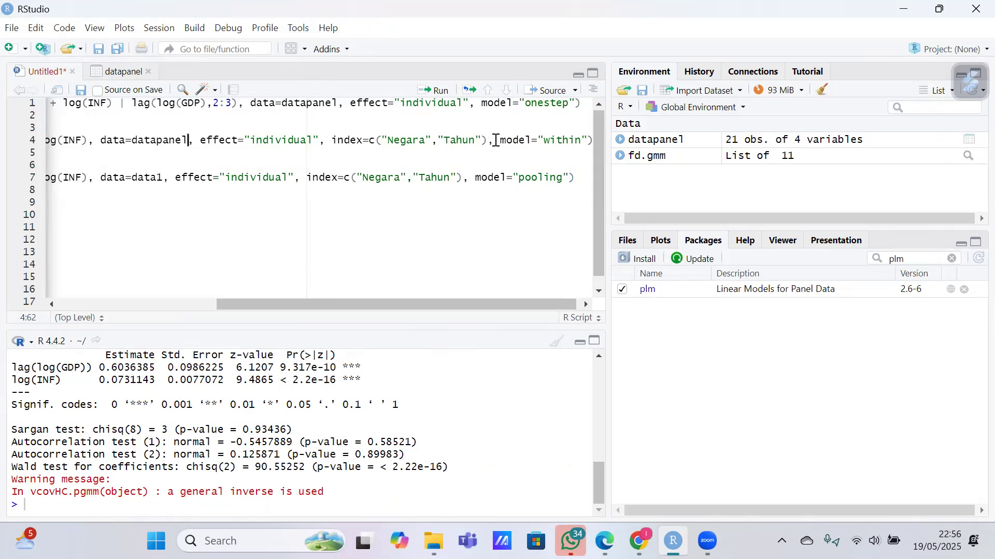
- Run the fem estimation and its summary from lines 4 and 5, and compare its lag(log(GDP)) coefficient with the fd.gmm output
scroll(495, 140, "left", 5)
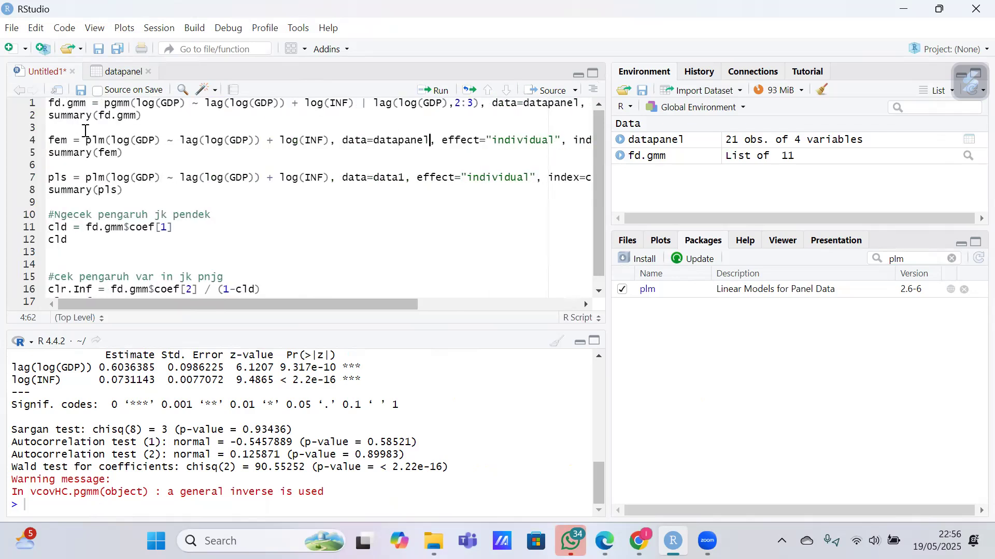
left_click_drag(49, 139, 125, 153)
left_click(439, 96)
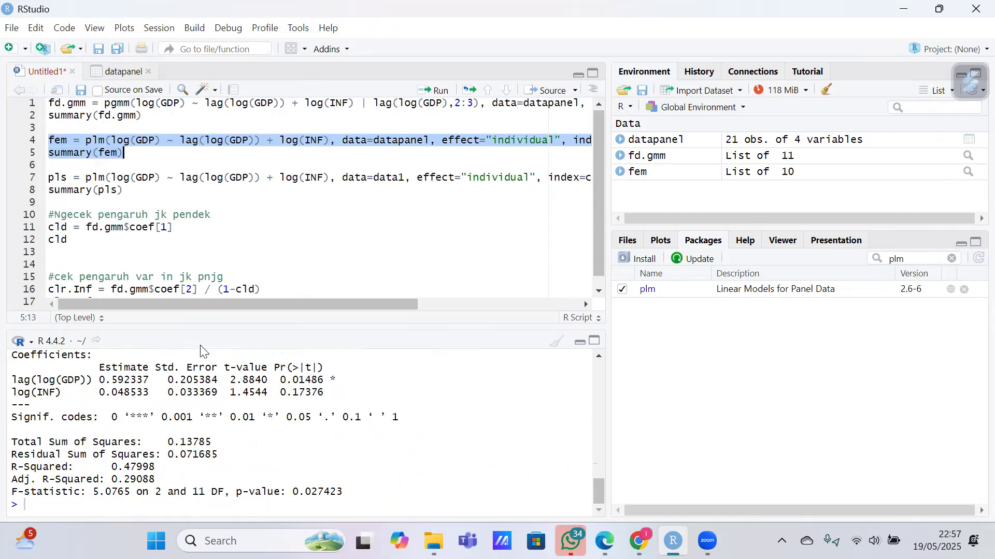
scroll(173, 368, "up", 1)
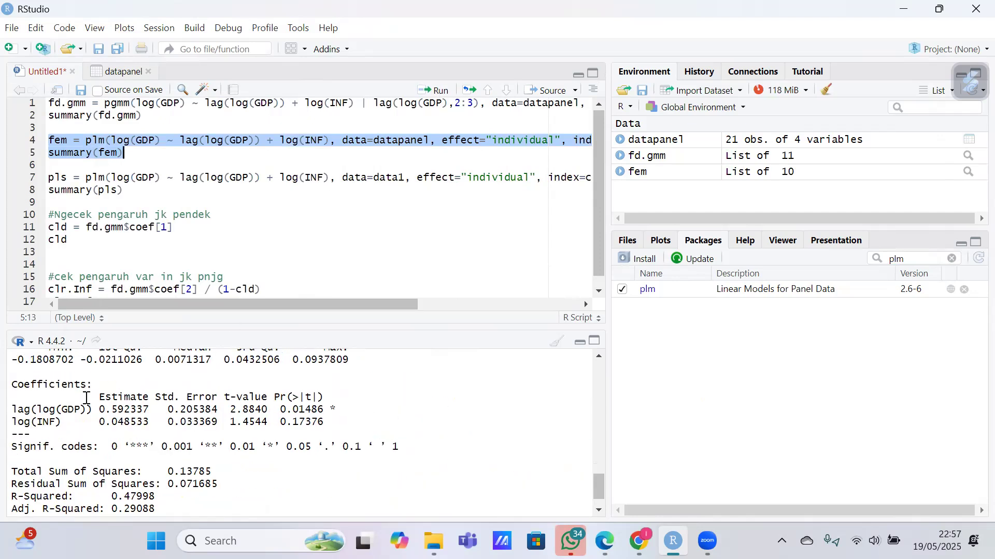
left_click_drag(12, 410, 148, 413)
scroll(147, 412, "up", 10)
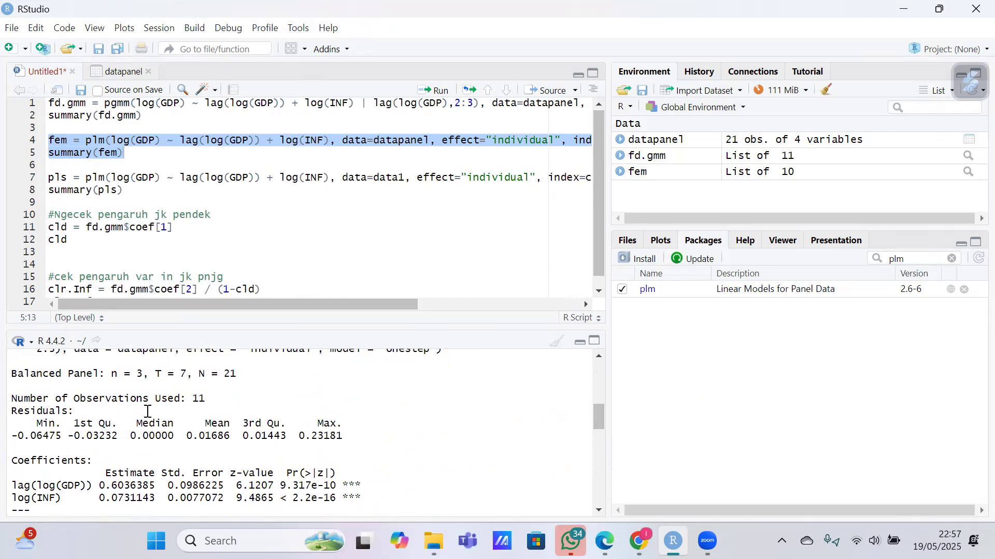
scroll(148, 412, "down", 10)
- Set the data argument of the pls plm call in line 7 to "datapanel"
left_click(123, 191)
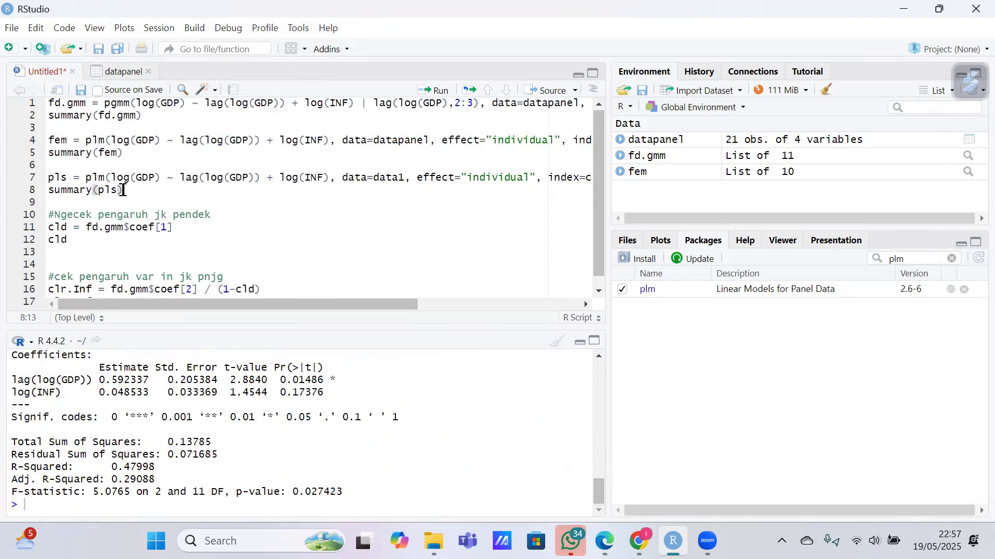
left_click(407, 182)
key("BackSpace")
type("panel")
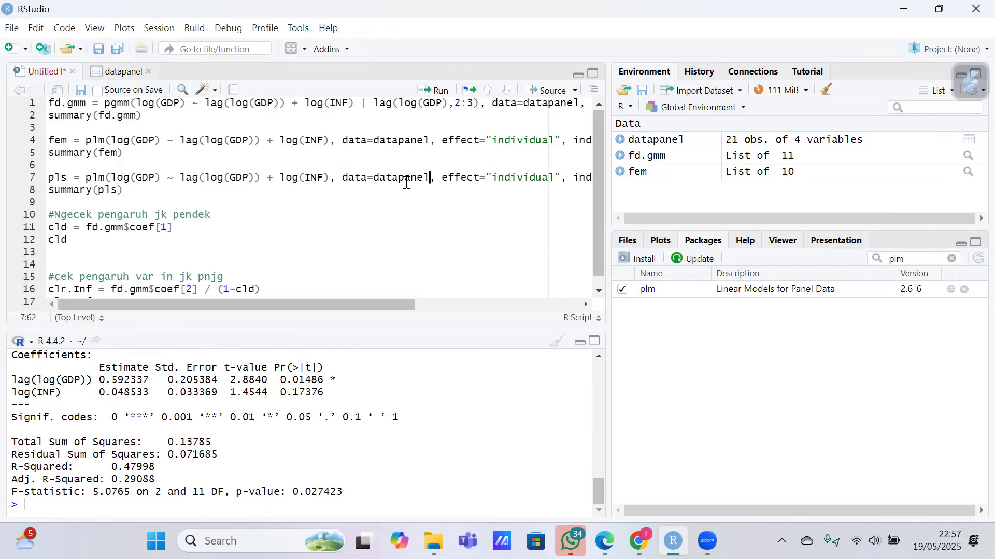
- Check the index and model arguments of the pls call, and run its estimation and summary from lines 7 and 8
scroll(407, 183, "right", 5)
scroll(433, 216, "left", 5)
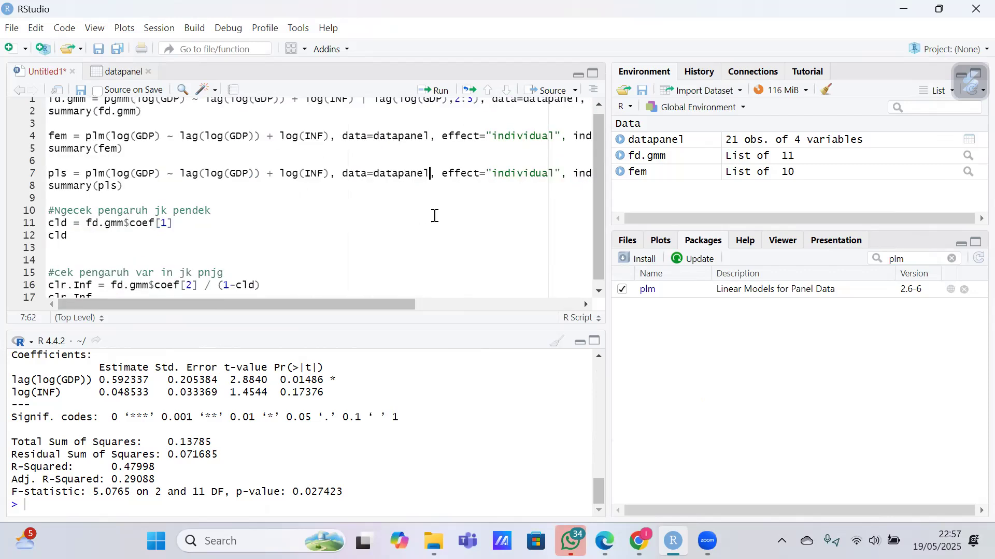
scroll(486, 172, "right", 5)
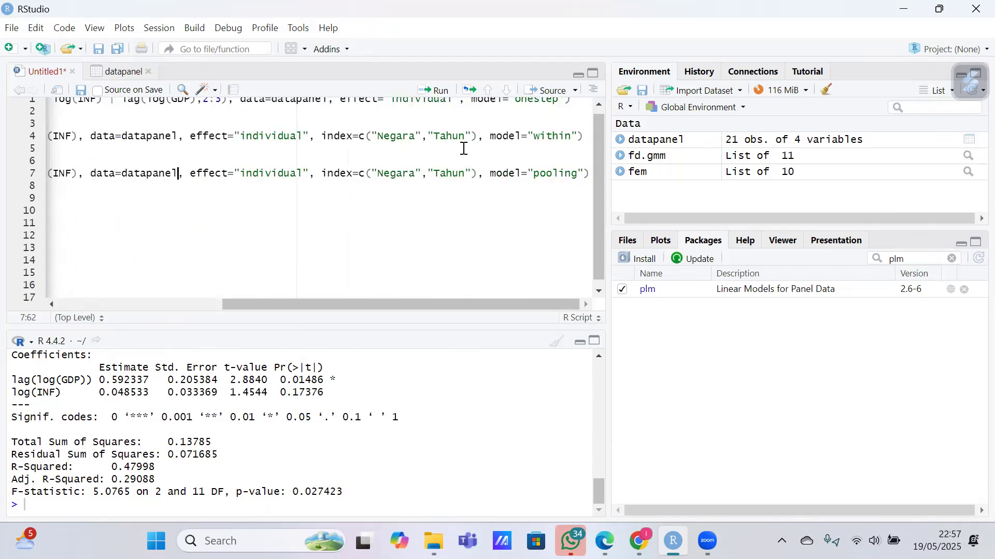
scroll(284, 162, "left", 5)
scroll(285, 162, "right", 5)
scroll(348, 191, "left", 5)
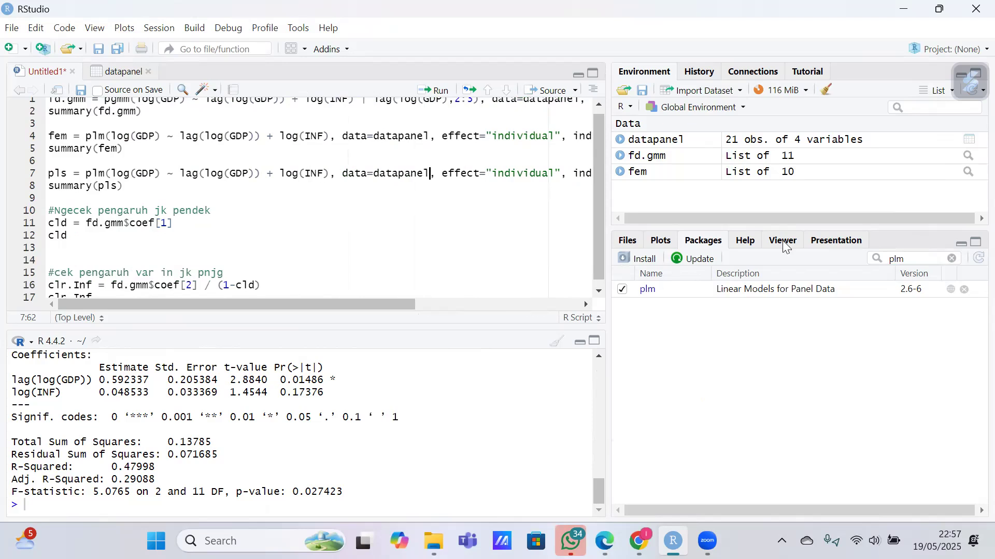
left_click_drag(49, 174, 137, 189)
left_click(430, 93)
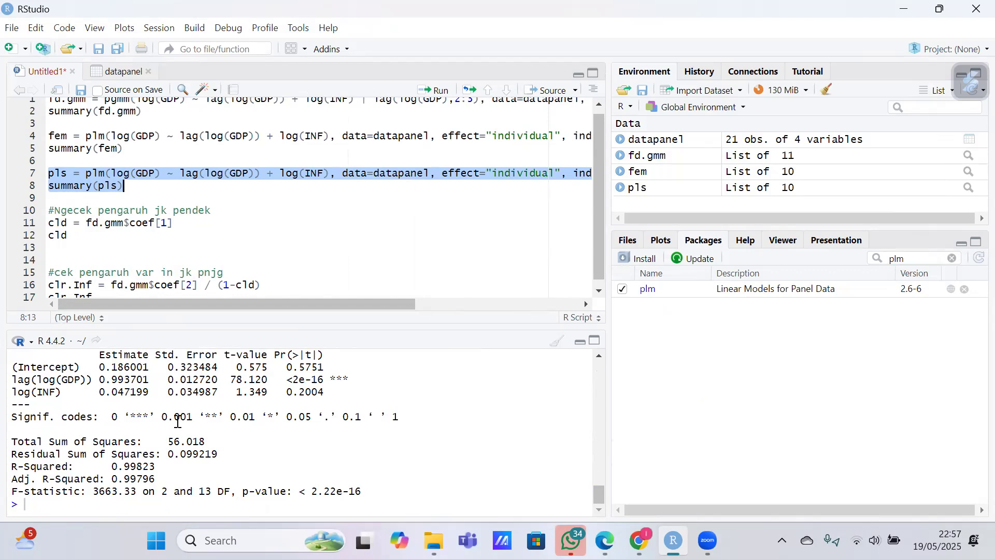
- Compare the lag(log(GDP)) coefficient of the pls summary with the one in the fd.gmm output
scroll(179, 422, "up", 1)
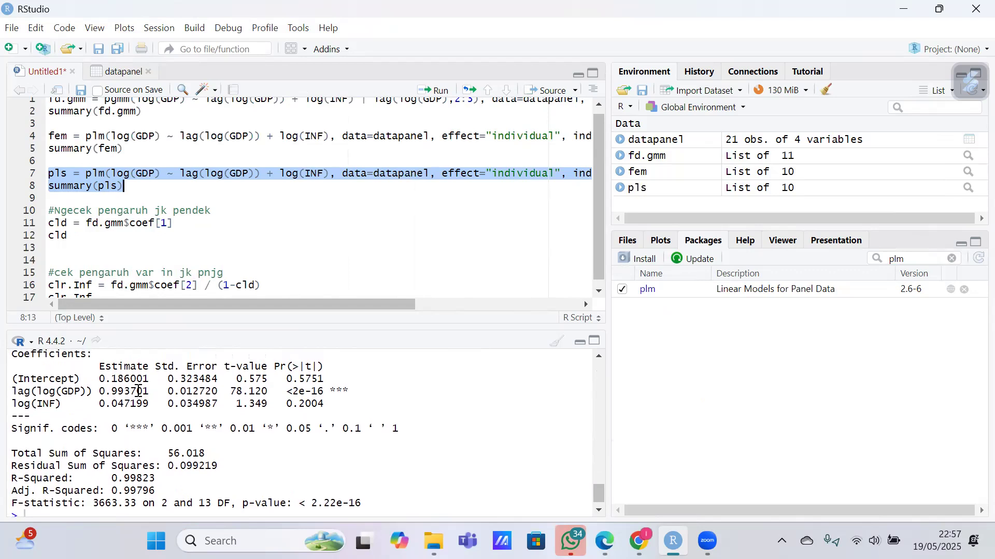
scroll(138, 391, "up", 8)
scroll(138, 391, "up", 10)
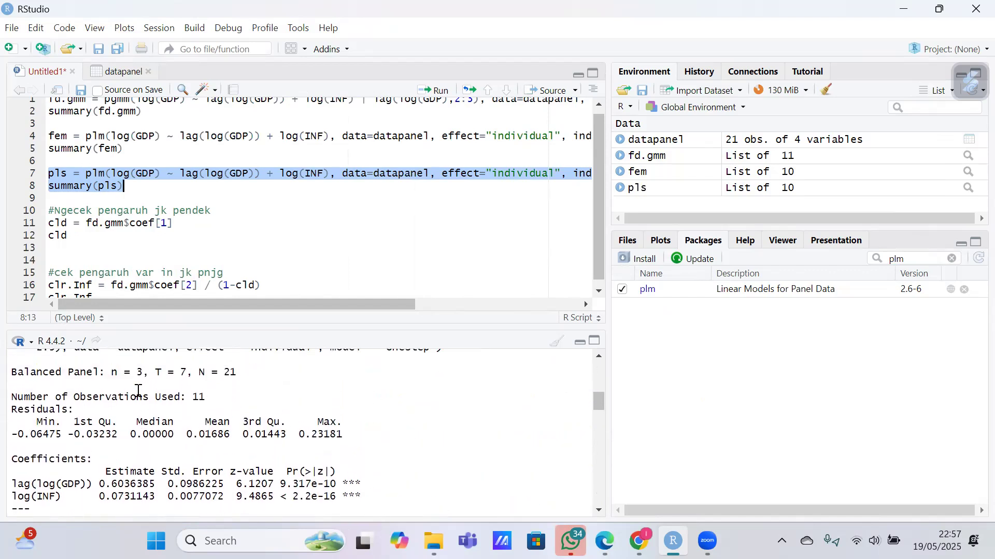
scroll(139, 391, "down", 3)
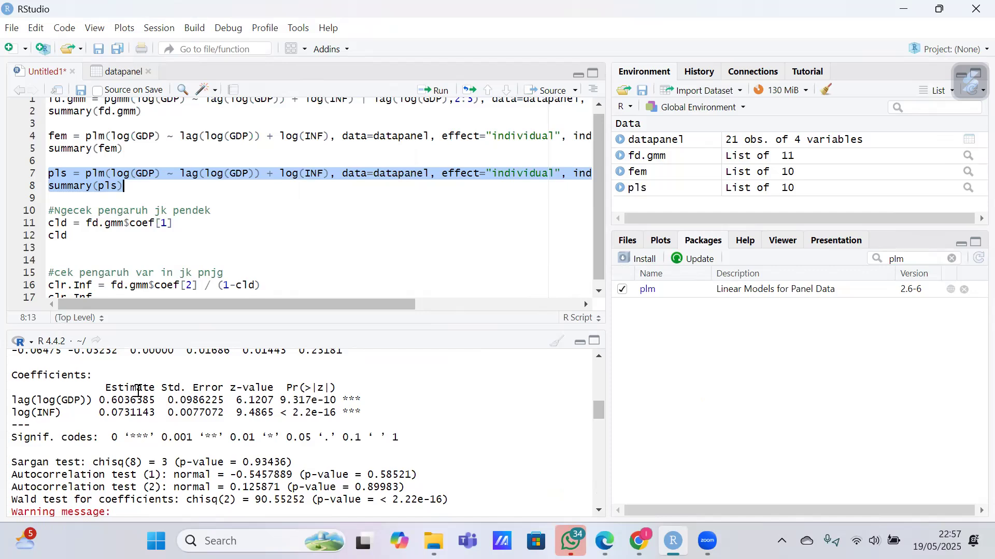
scroll(138, 391, "down", 2)
scroll(138, 392, "up", 10)
scroll(138, 391, "down", 1)
scroll(139, 391, "down", 10)
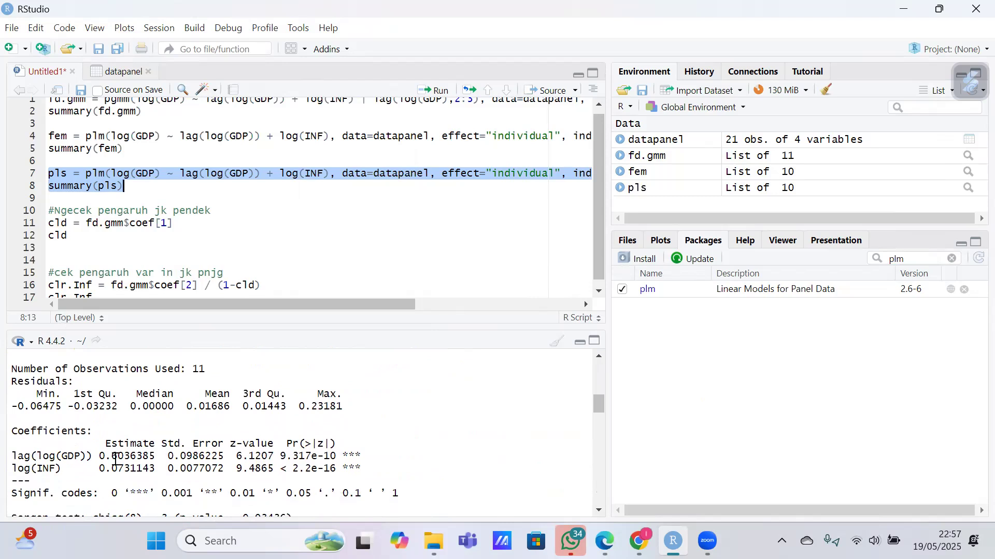
- Compare the lag(log(GDP)) estimates of the fem, fd.gmm and pls summaries in the console
key("ctrl+Return")
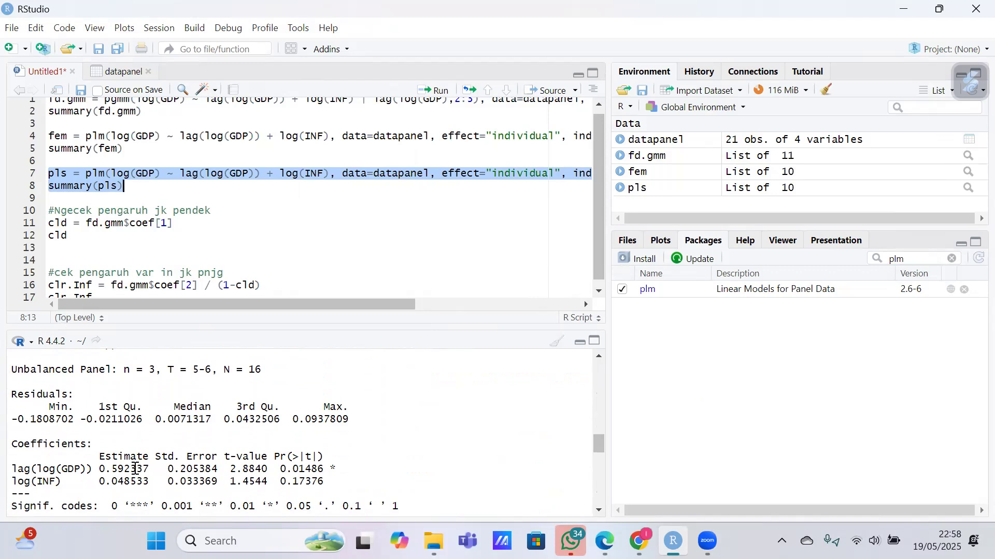
scroll(135, 469, "up", 10)
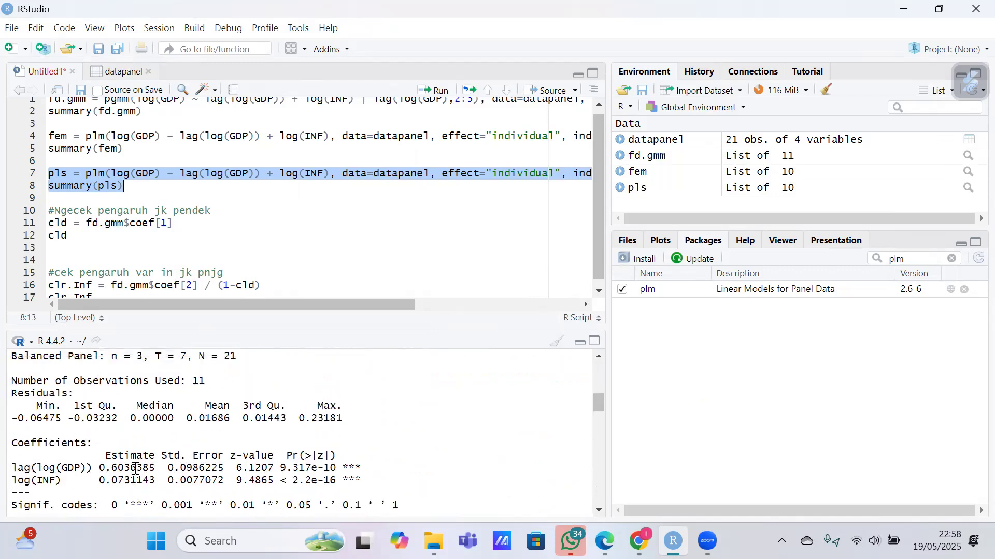
scroll(135, 469, "down", 3)
scroll(135, 469, "down", 1)
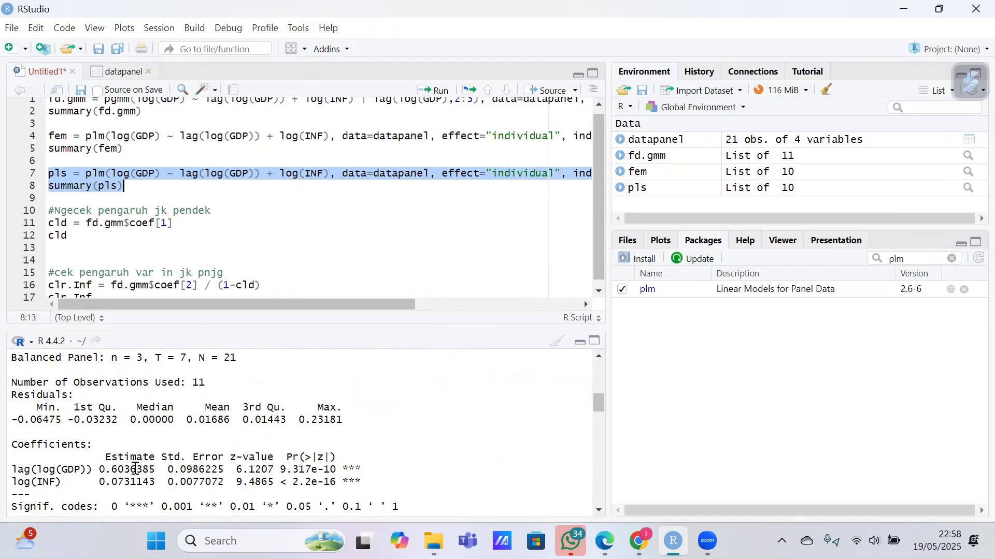
scroll(135, 469, "up", 2)
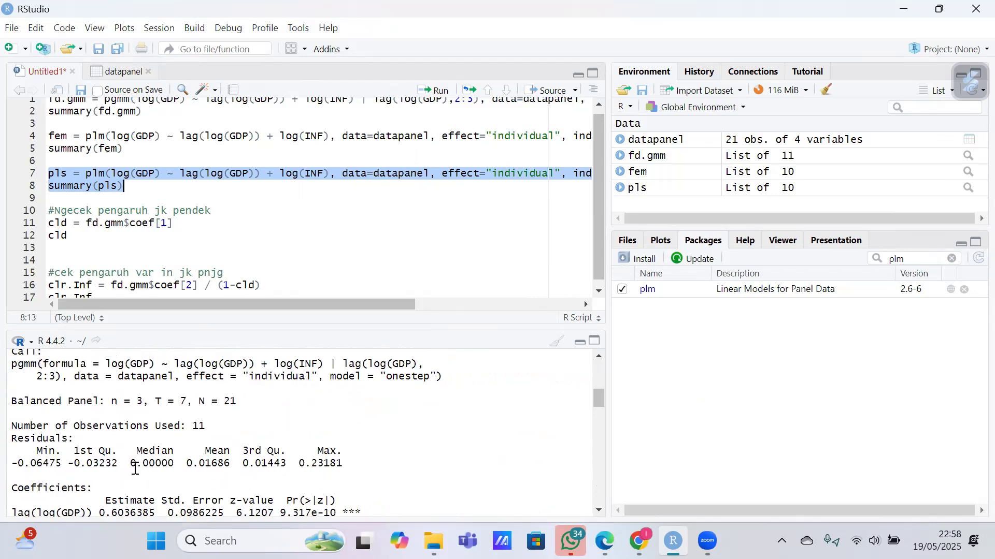
scroll(135, 469, "down", 10)
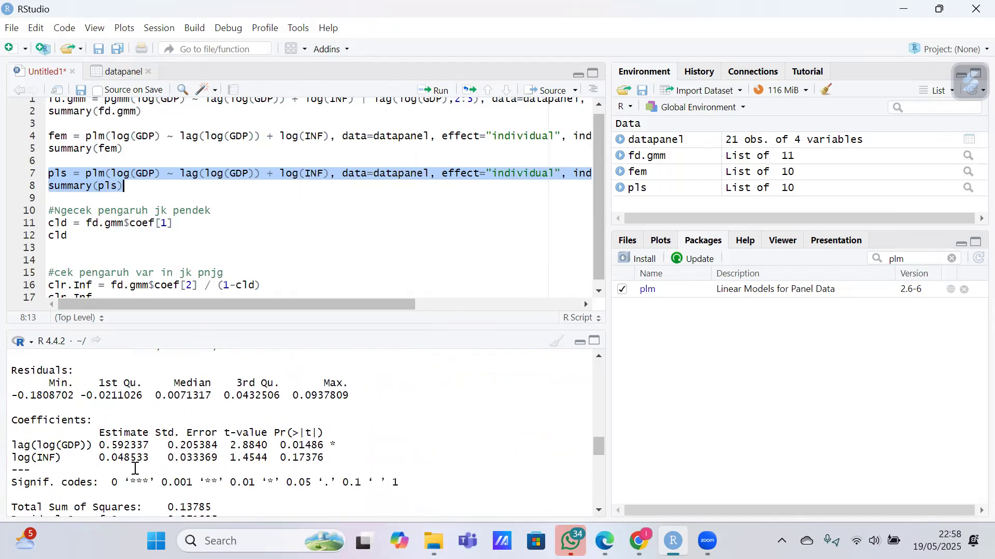
scroll(135, 469, "down", 6)
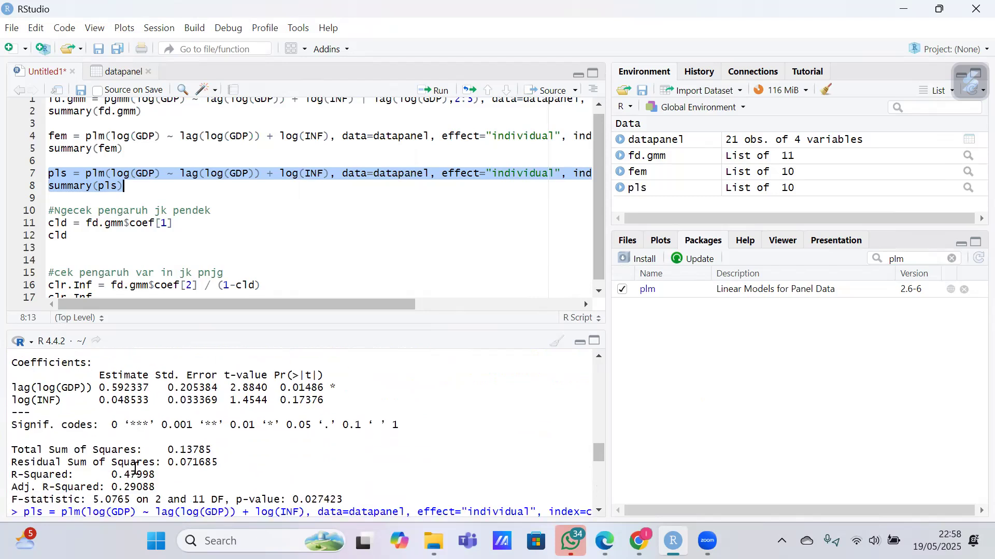
scroll(135, 469, "down", 10)
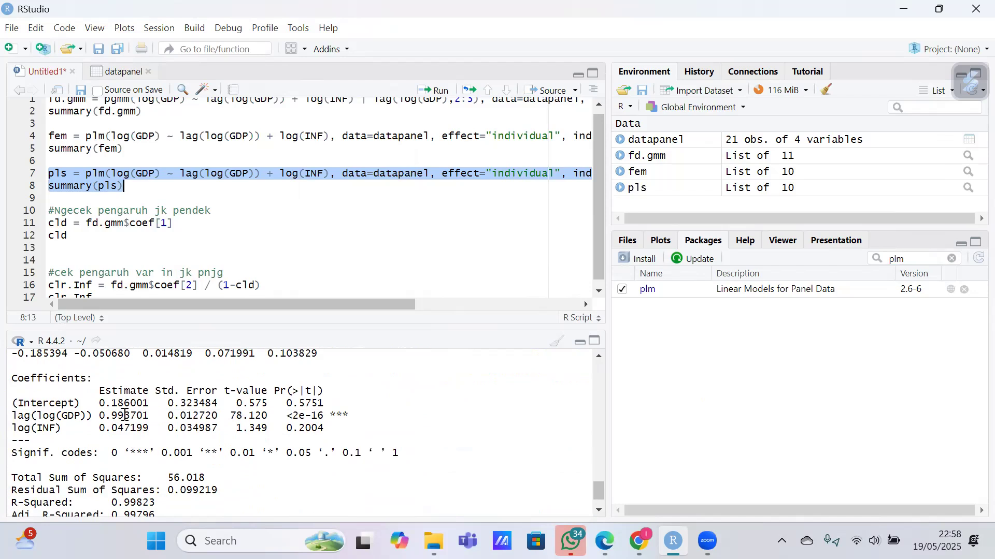
scroll(124, 414, "up", 20)
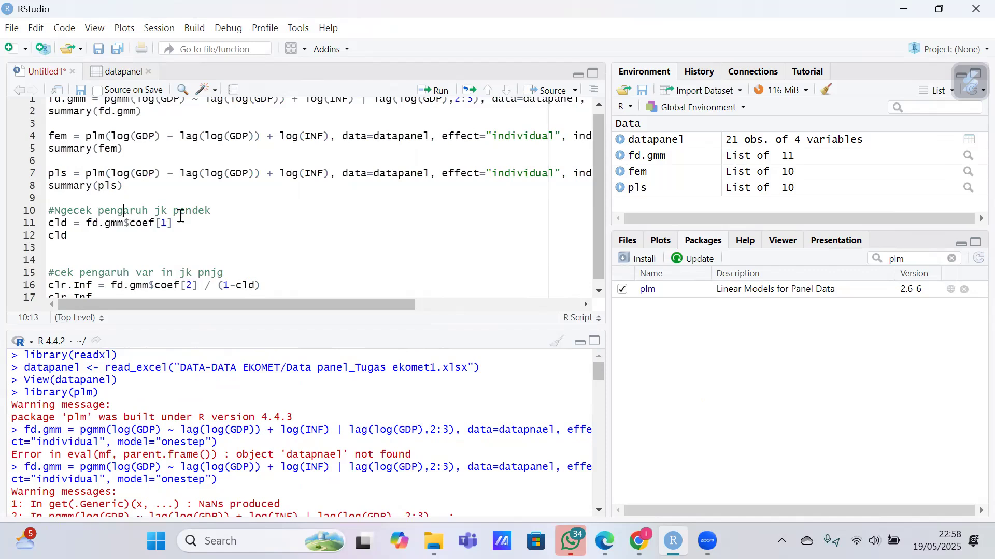
- Match the short-run expression fd.gmm$coef[1] in line 11 with the lag(log(GDP)) estimate in the fd.gmm summary
left_click(221, 212)
left_click(67, 224)
scroll(93, 219, "up", 1)
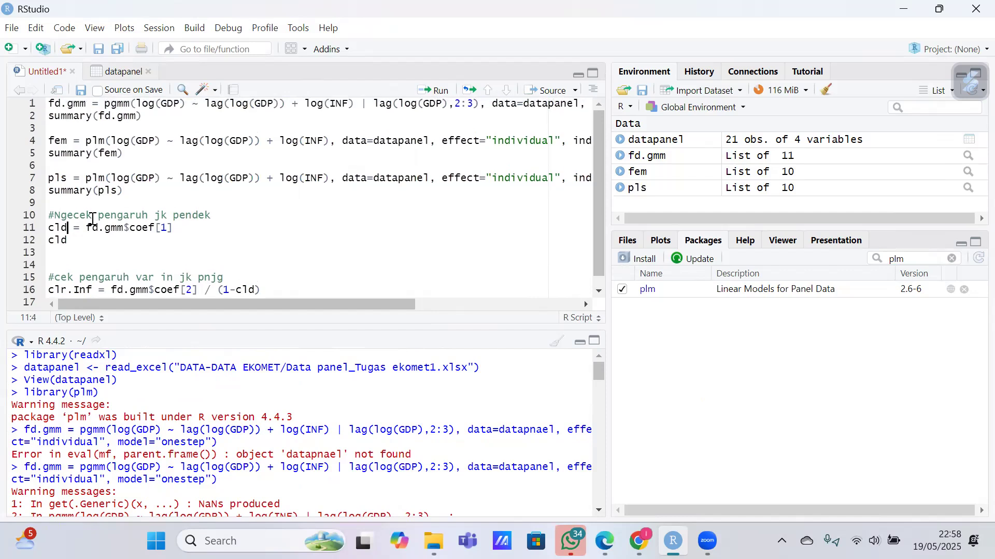
left_click(166, 228)
scroll(143, 451, "down", 5)
scroll(143, 452, "down", 5)
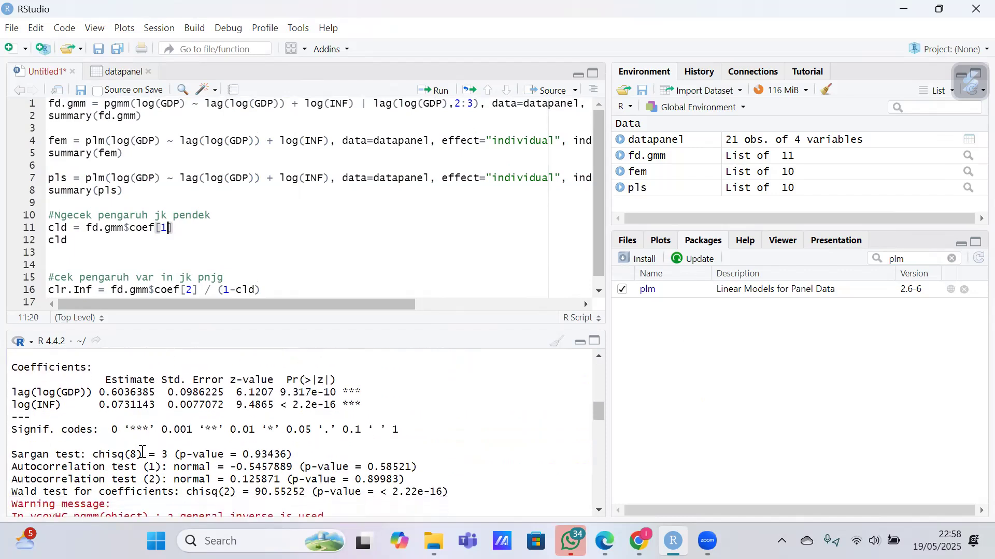
left_click_drag(12, 390, 155, 392)
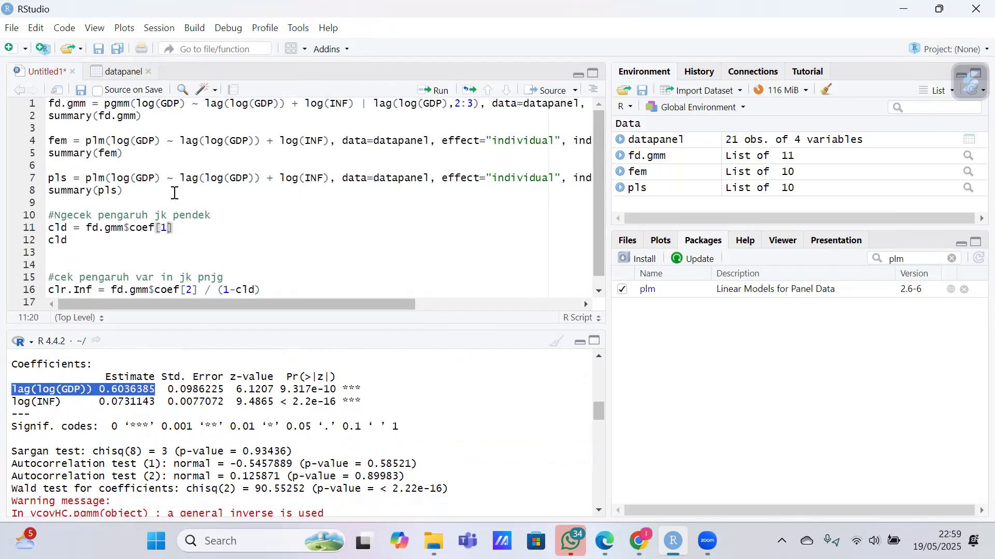
- Run lines 11 and 12 to store fd.gmm$coef[1] as cld and print it
left_click(98, 228)
left_click(49, 228)
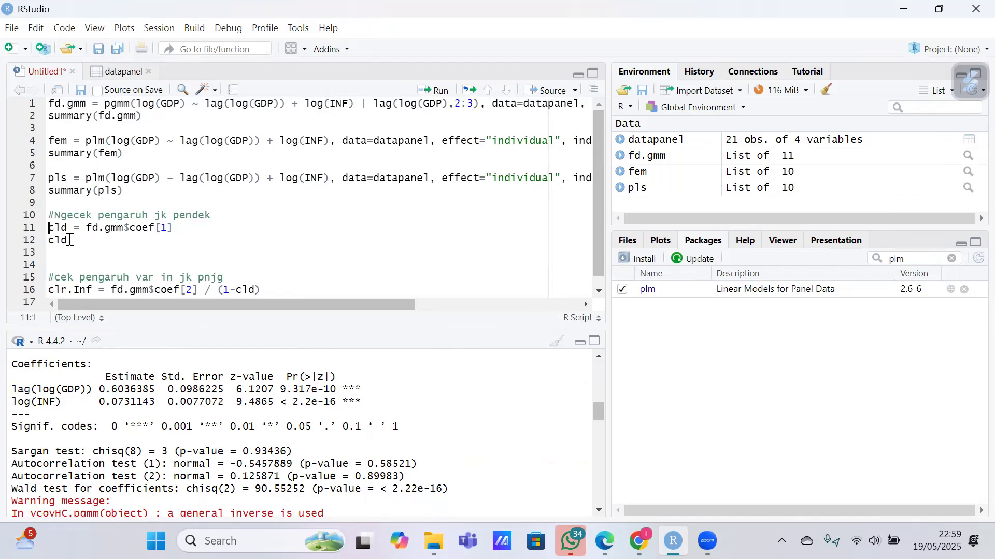
left_click(69, 241, "shift")
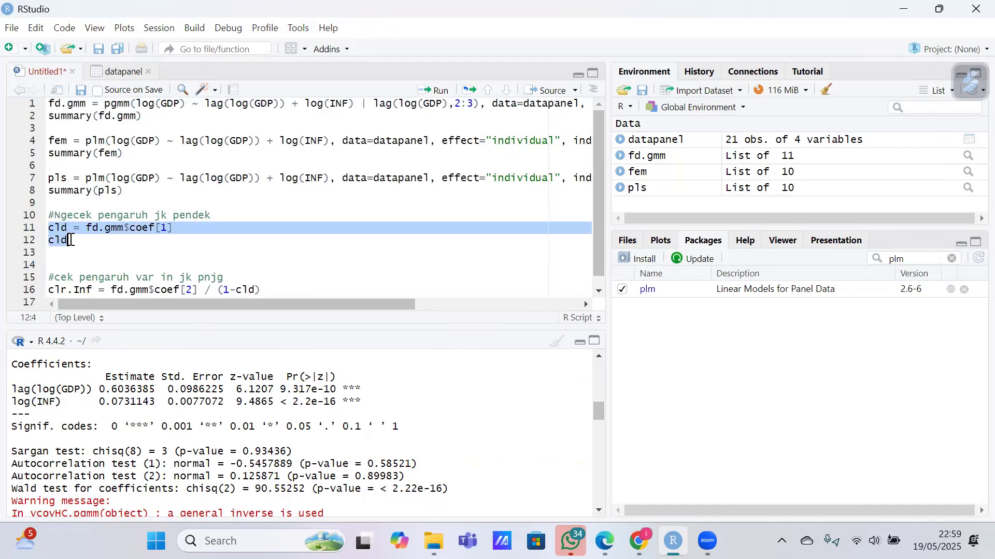
left_click(437, 93)
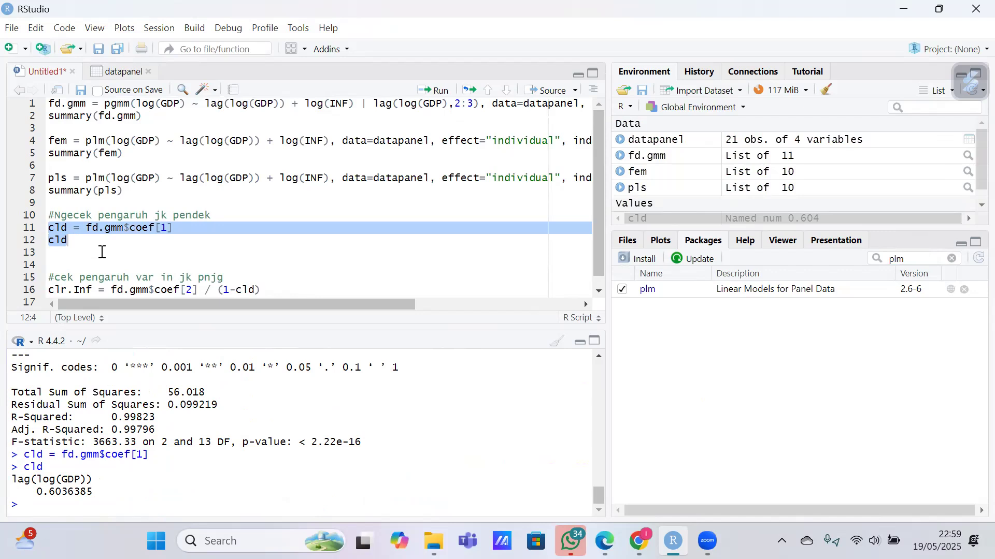
- Review the short-run effect block in lines 10 to 12 against the long-run section starting in line 15
scroll(102, 252, "down", 1)
left_click(86, 268)
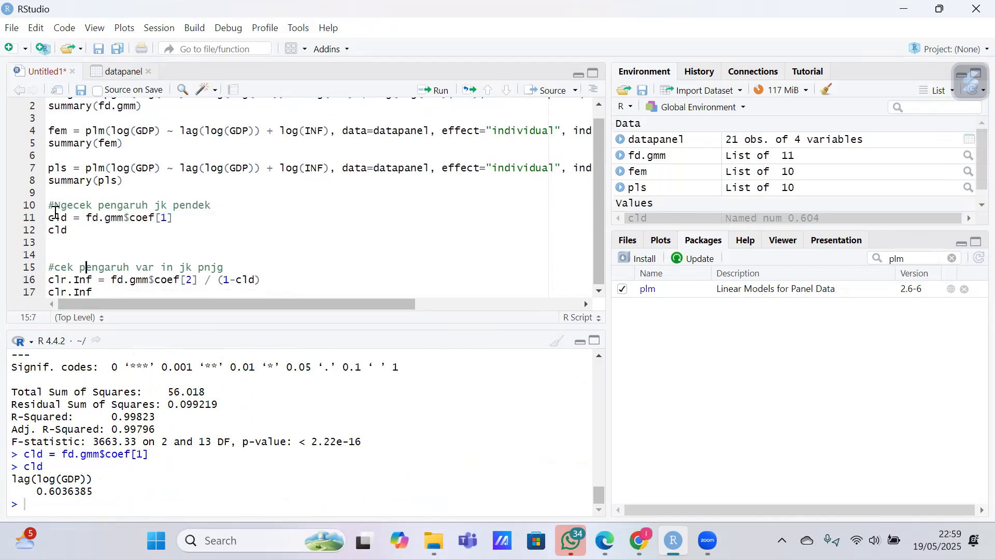
left_click_drag(48, 205, 78, 230)
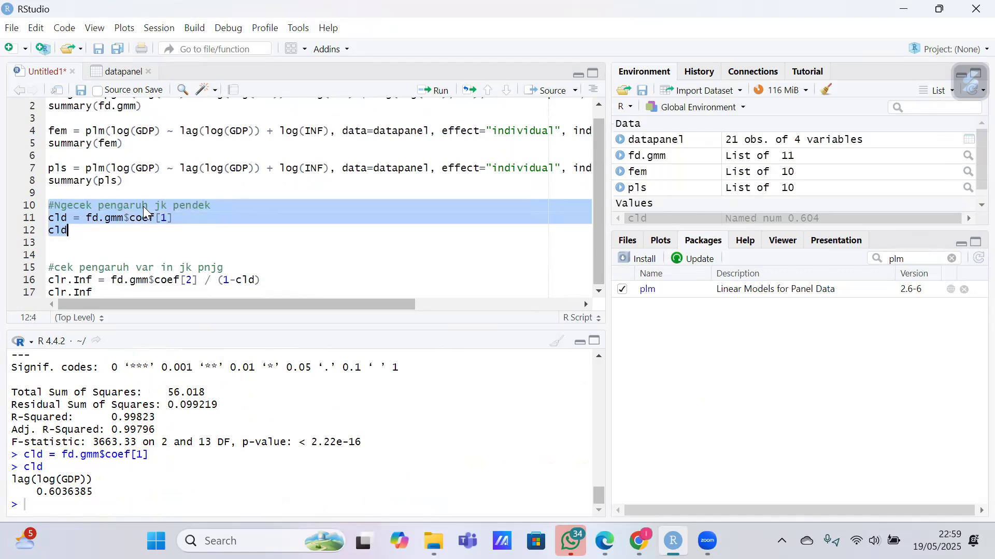
left_click(130, 217)
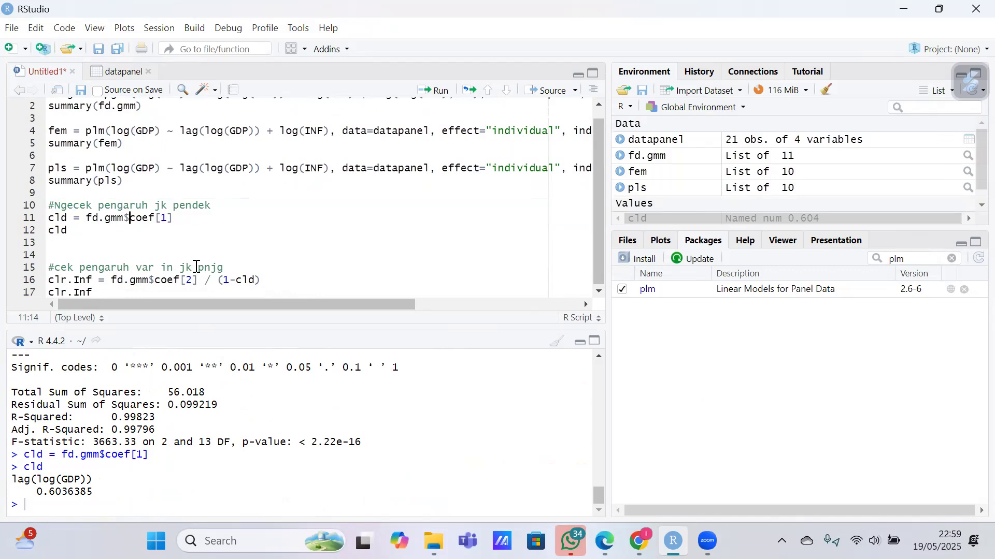
- Examine the parts of the long-run formula clr.Inf = fd.gmm$coef[2] / (1-cld) in line 16 against the console output
left_click(118, 290)
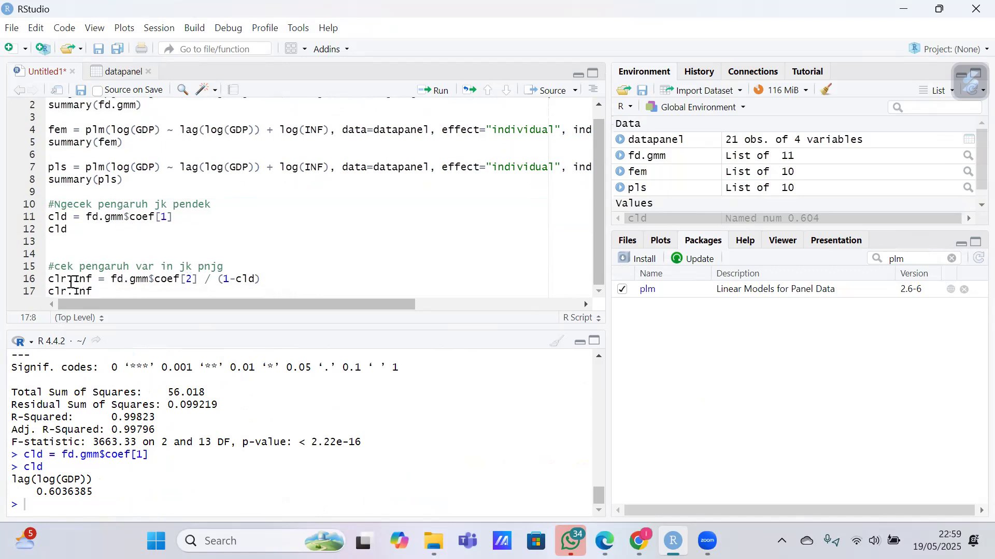
left_click_drag(68, 280, 92, 280)
left_click(92, 291)
left_click_drag(92, 280, 75, 282)
left_click(111, 281)
left_click_drag(111, 280, 195, 281)
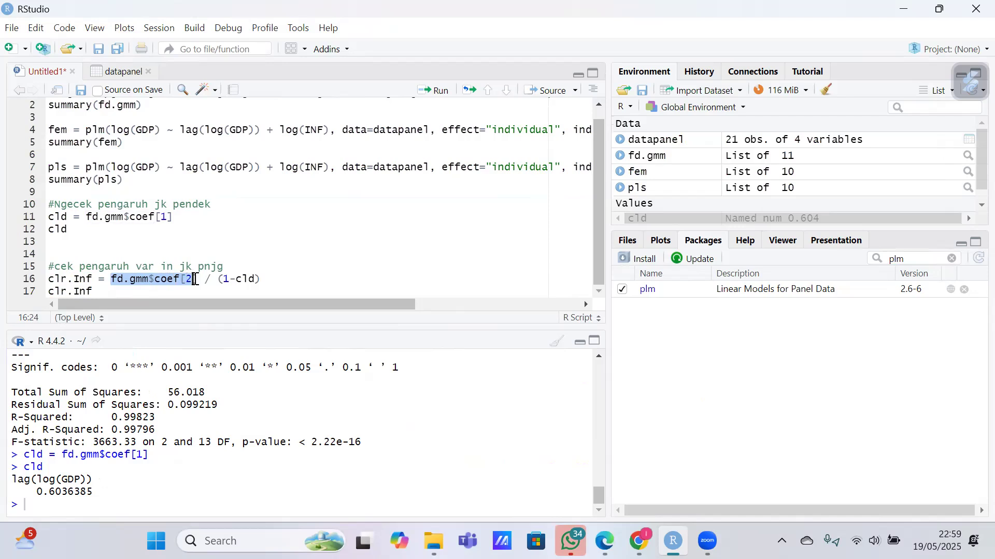
left_click_drag(218, 280, 260, 280)
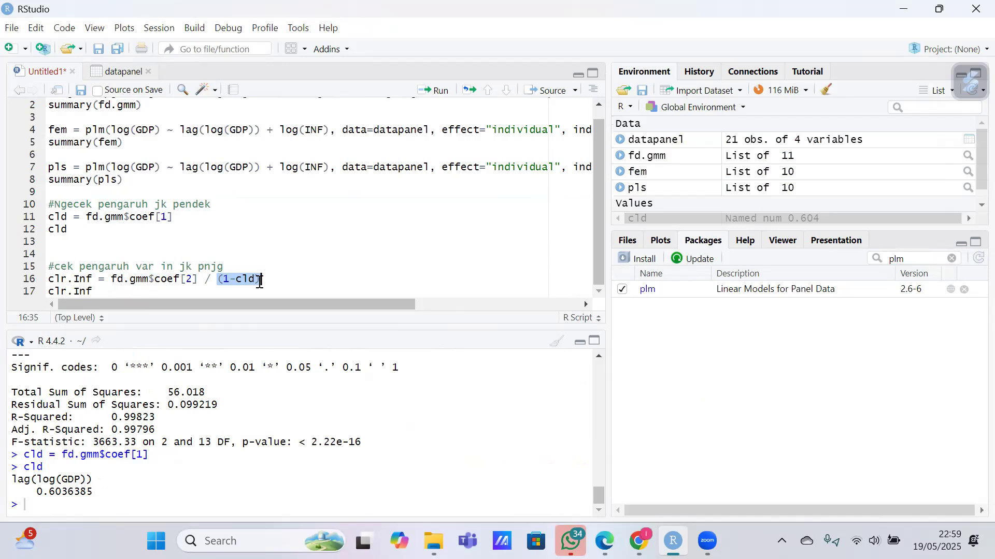
left_click(154, 280)
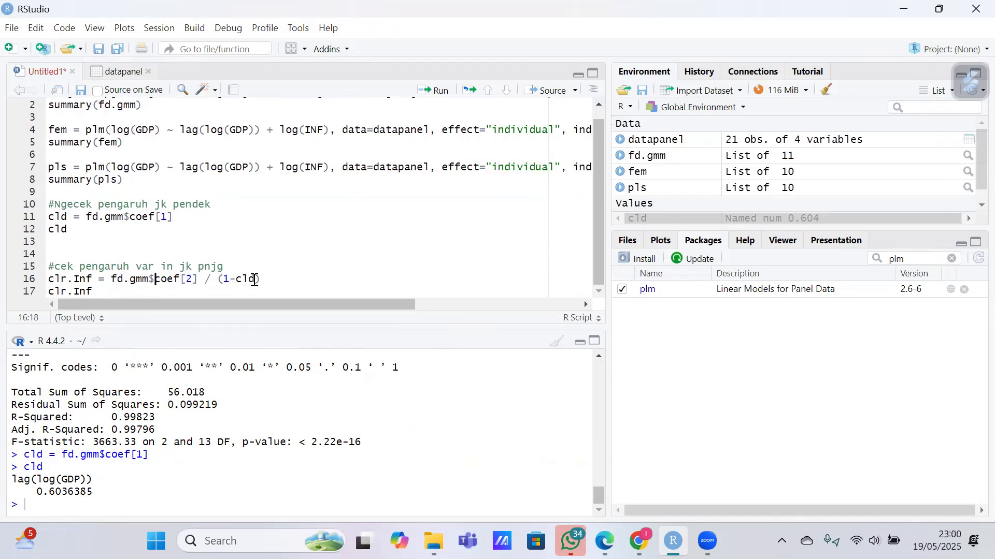
left_click_drag(111, 280, 199, 280)
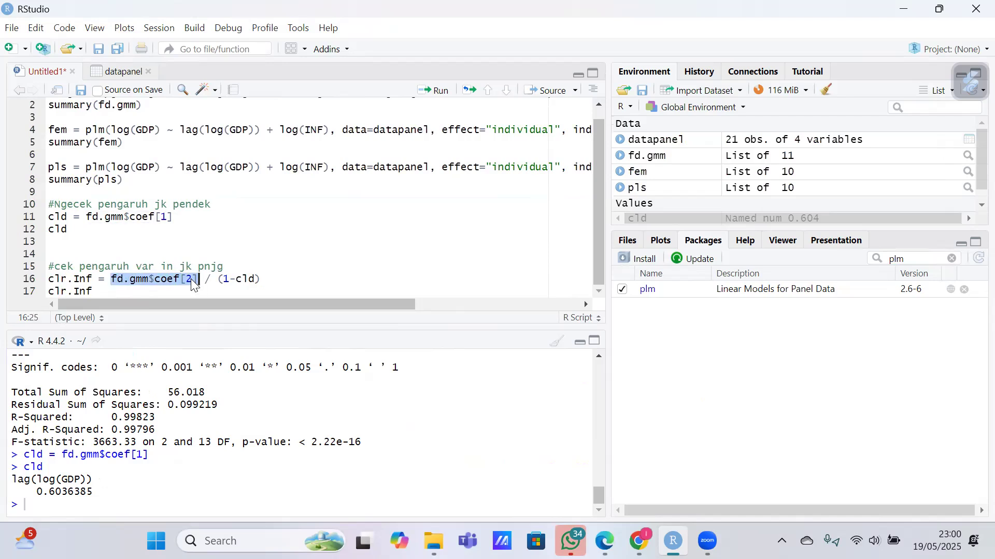
left_click(192, 282)
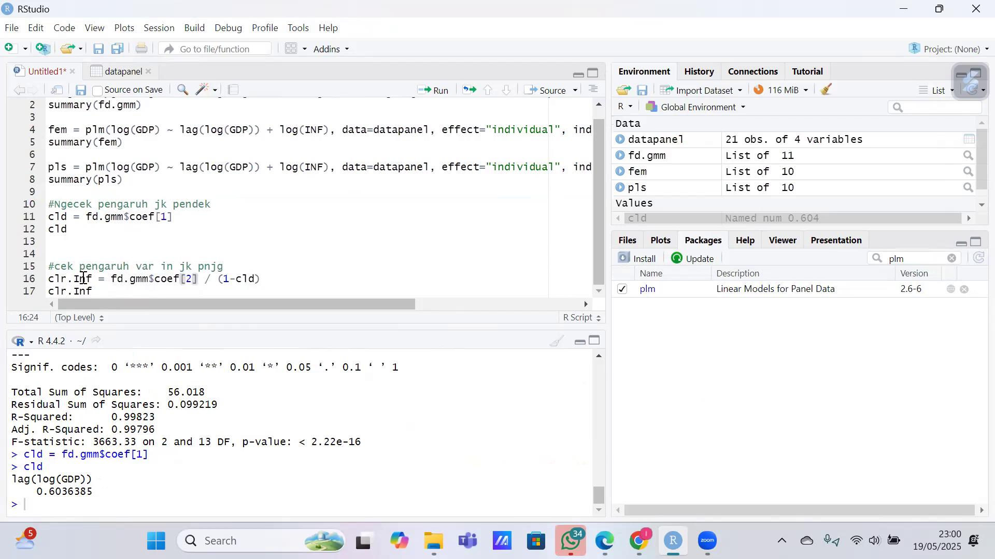
scroll(93, 403, "up", 5)
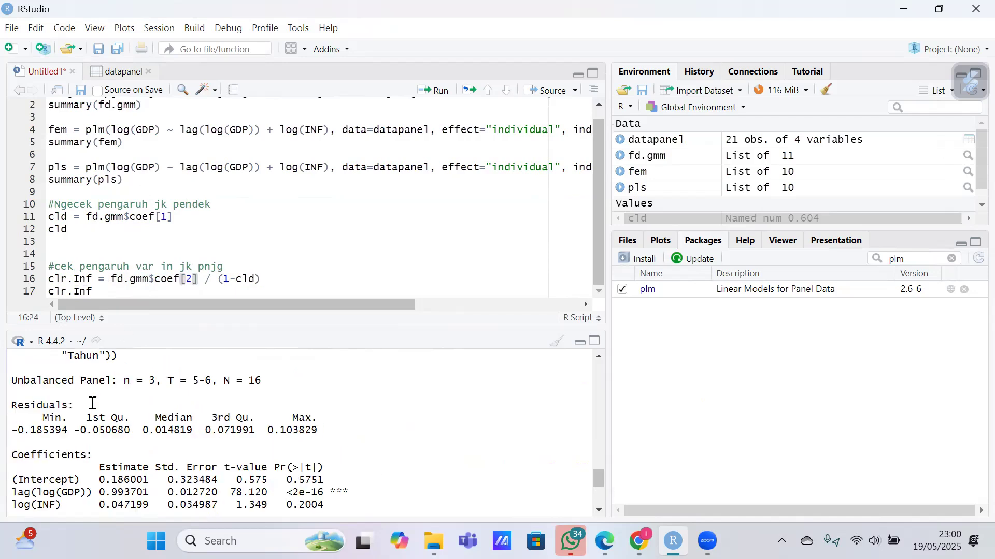
scroll(92, 404, "down", 4)
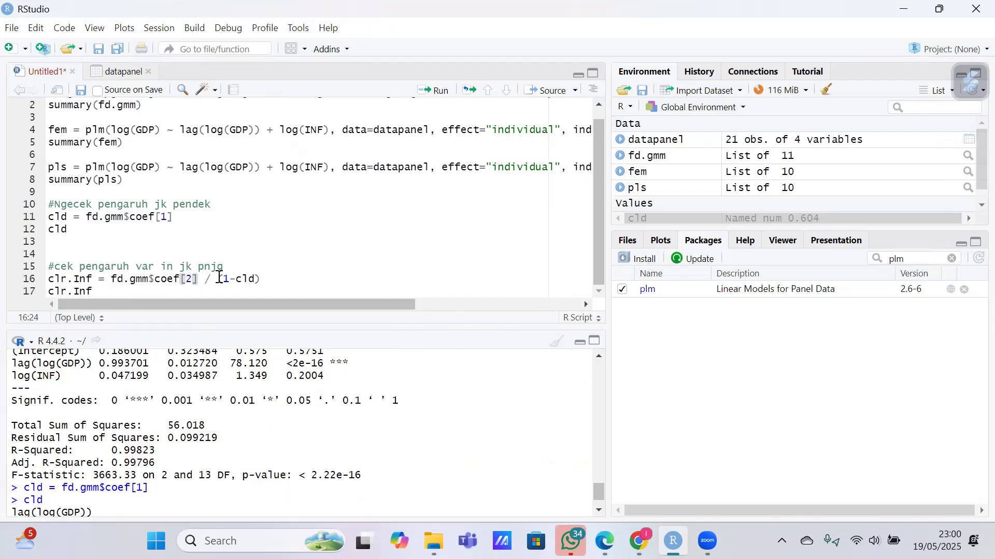
- Run lines 16 and 17 to store fd.gmm$coef[2] / (1-cld) as clr.Inf and print it
double_click(49, 217)
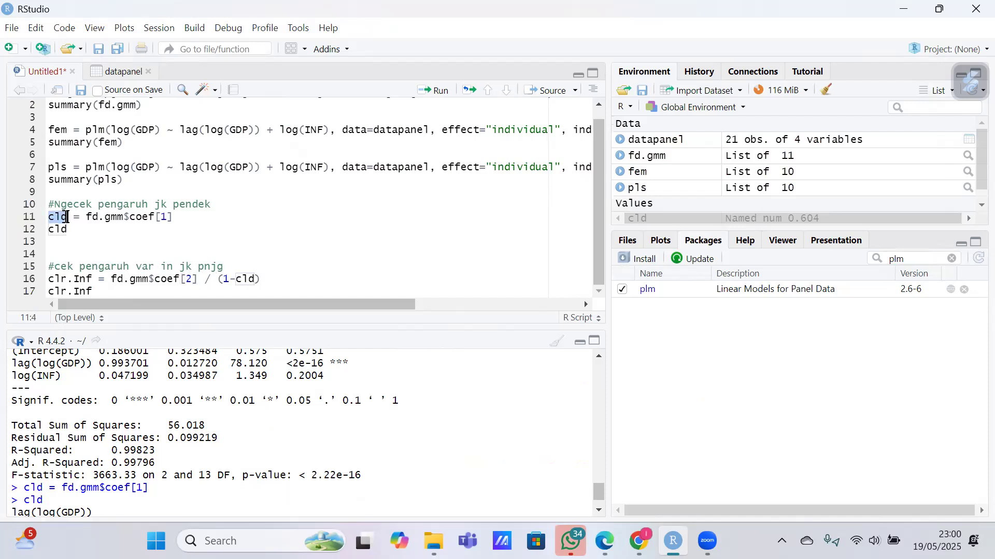
left_click(255, 290)
left_click(48, 279)
left_click_drag(49, 280, 93, 292)
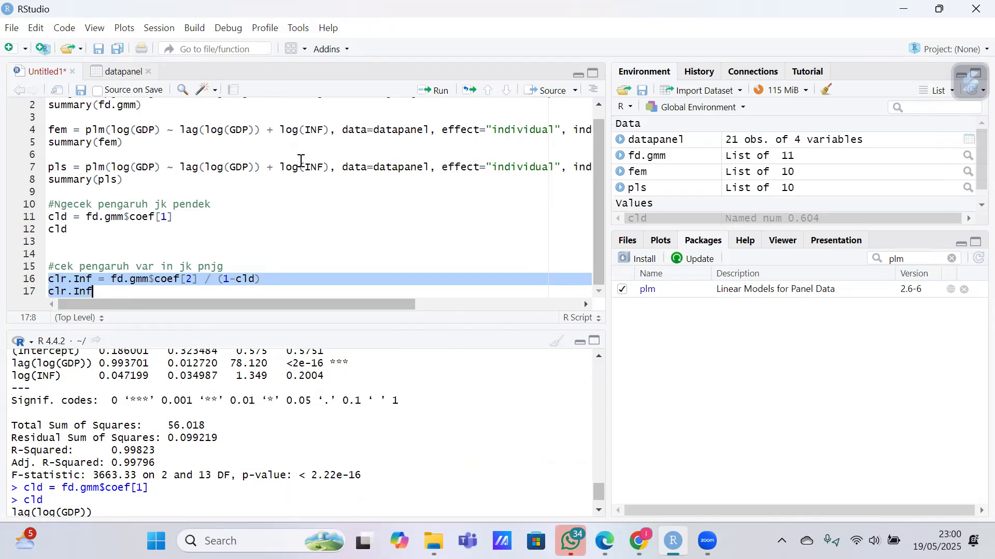
left_click(426, 92)
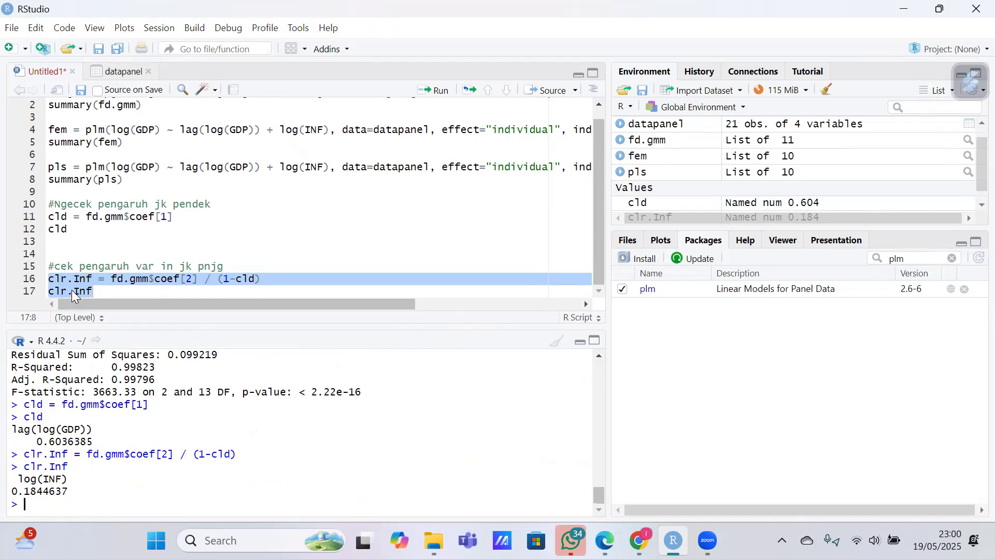
- Duplicate the two clr.Inf lines below the long-run section, starting at line 19 after a blank line
left_click(93, 279)
left_click(98, 292)
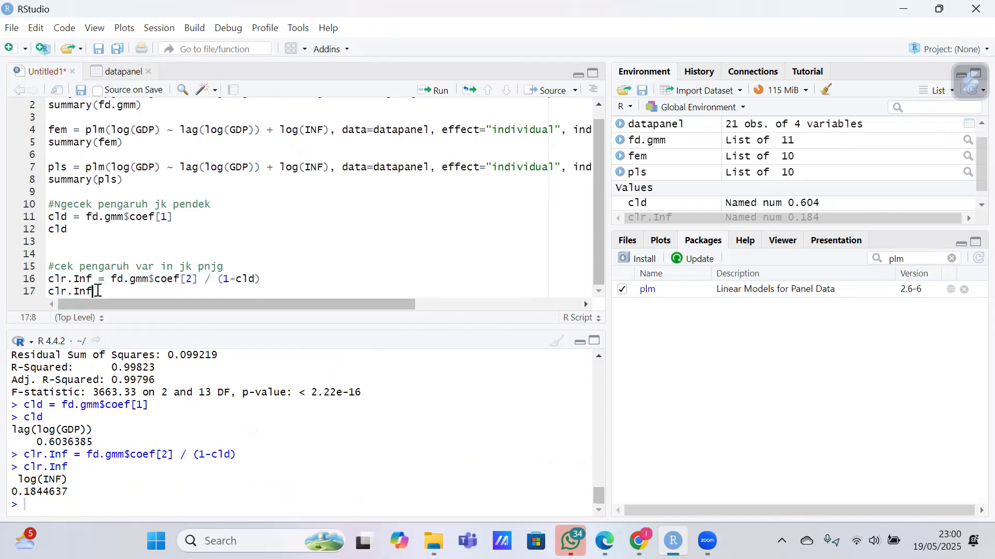
key("Return")
key("Return")
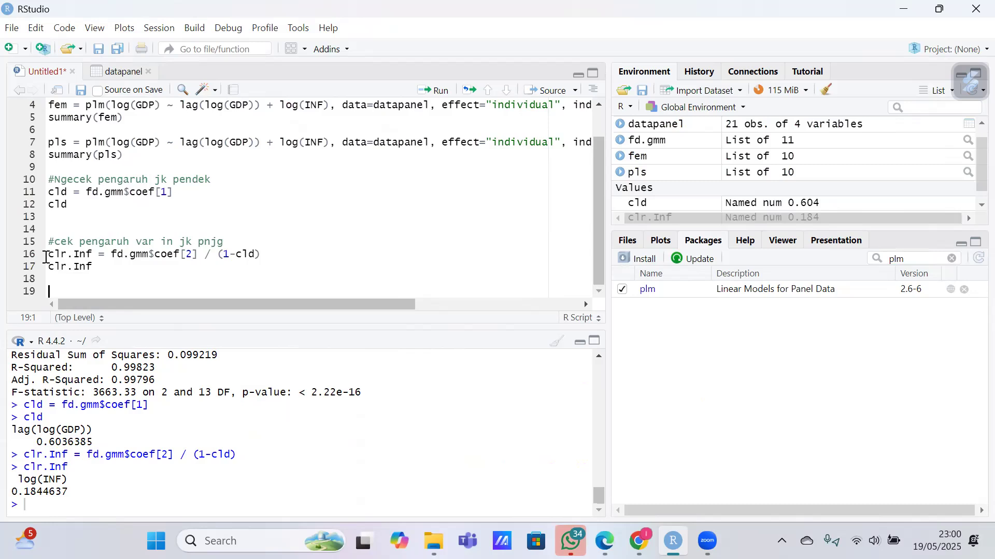
left_click_drag(49, 254, 99, 266)
key("ctrl+c")
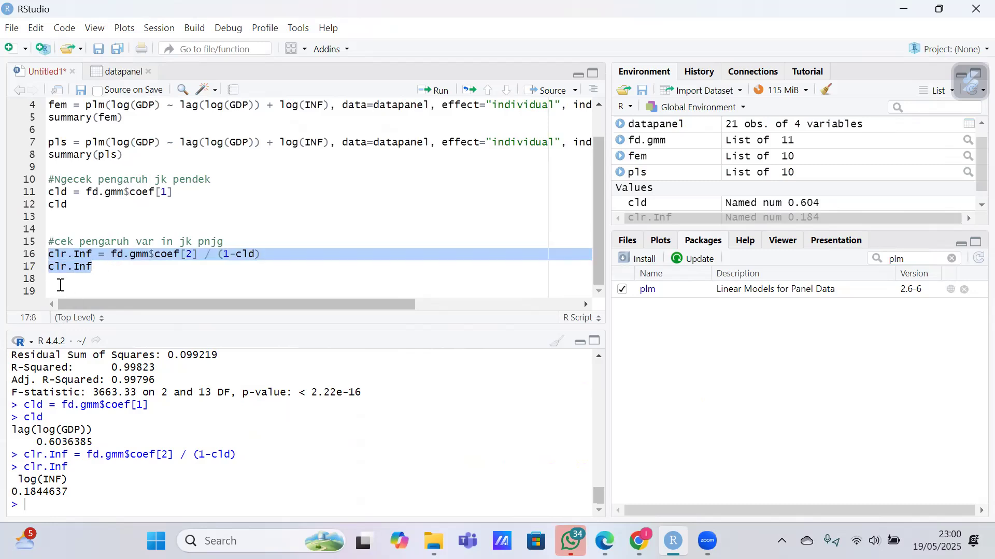
left_click(60, 285)
key("ctrl+v")
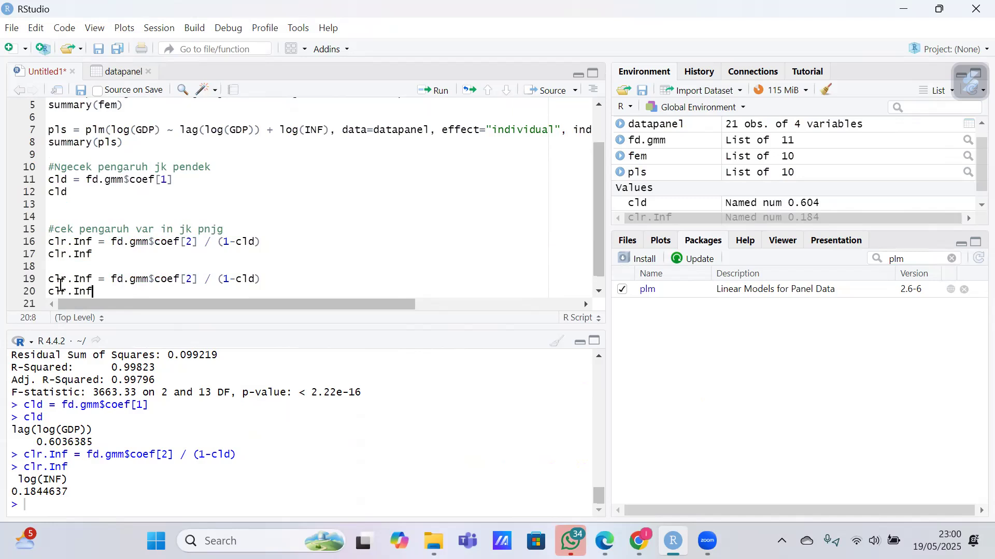
- Edit the copied lines 19 and 20 to read clr.Invest = fd.gmm$coef[3] / (1-cld) and clr.Invest
left_click(94, 280)
key("BackSpace")
key("BackSpace")
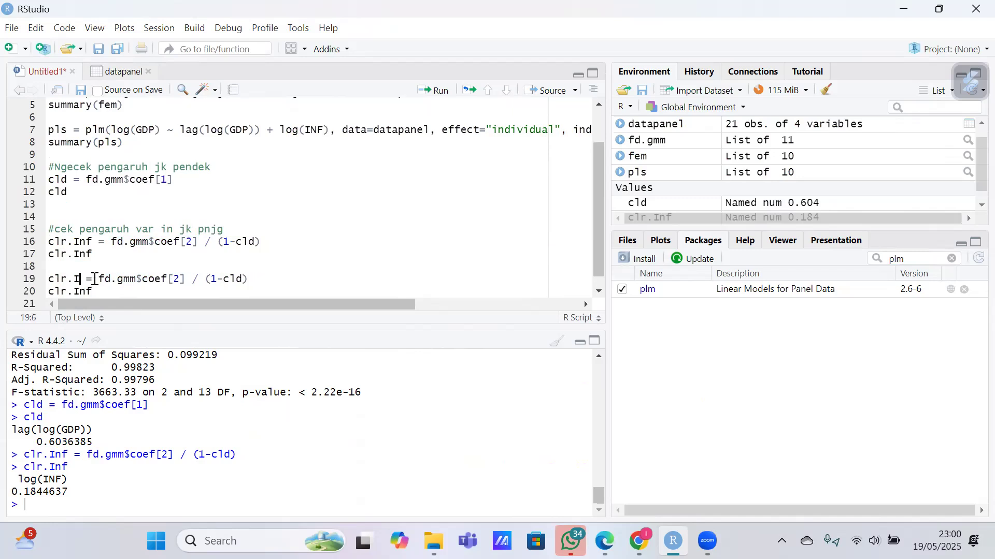
type("vest")
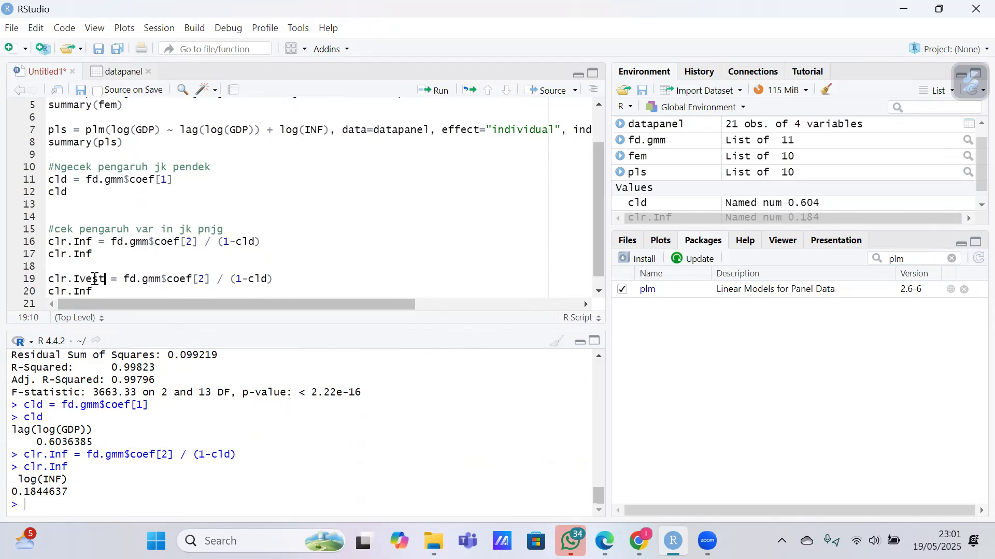
left_click(205, 280)
key("BackSpace")
type("3")
left_click(94, 291)
key("BackSpace")
key("BackSpace")
type("nvest")
left_click(82, 279)
type("n")
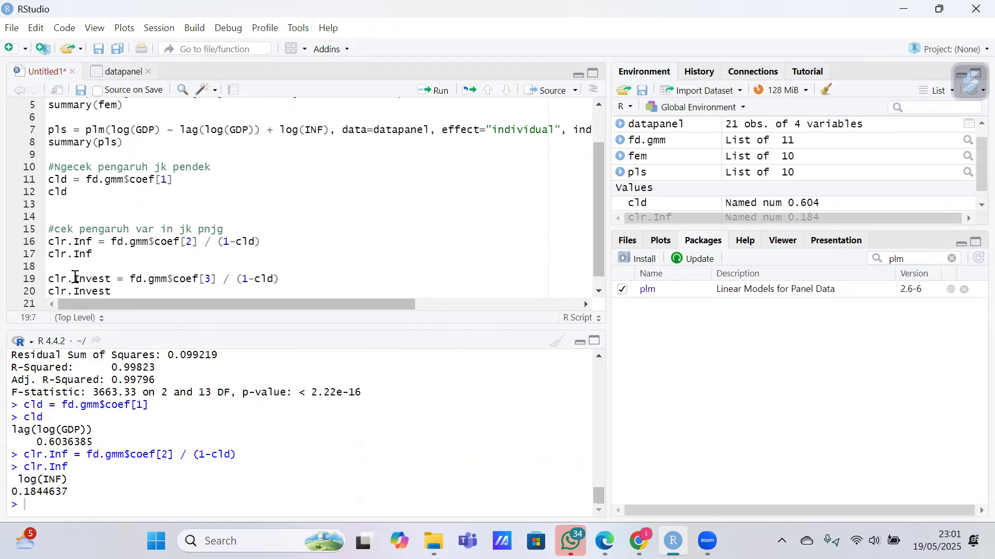
- Review the clr.Invest example in lines 19 and 20 and the model formulas at the start of the script
left_click(49, 280)
left_click_drag(49, 280, 117, 295)
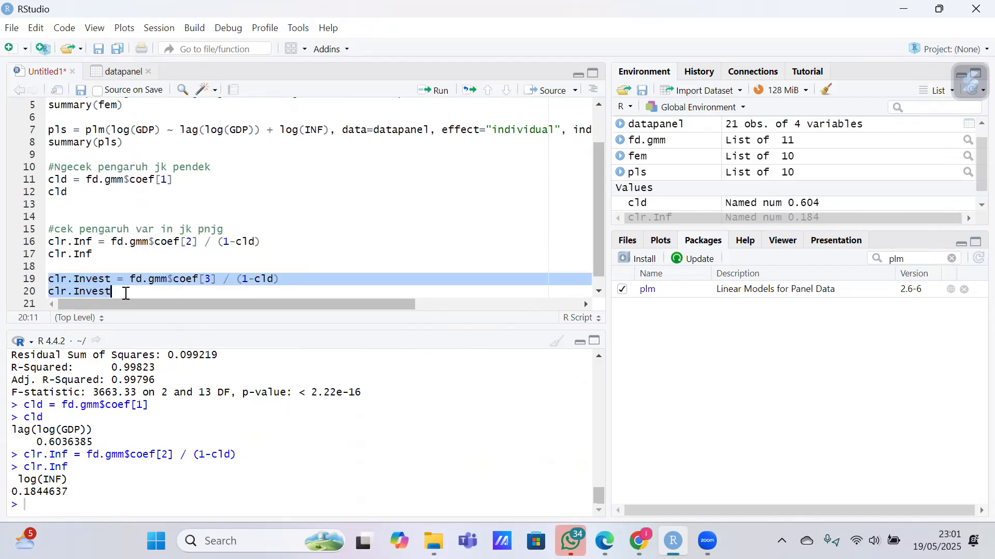
left_click(124, 292)
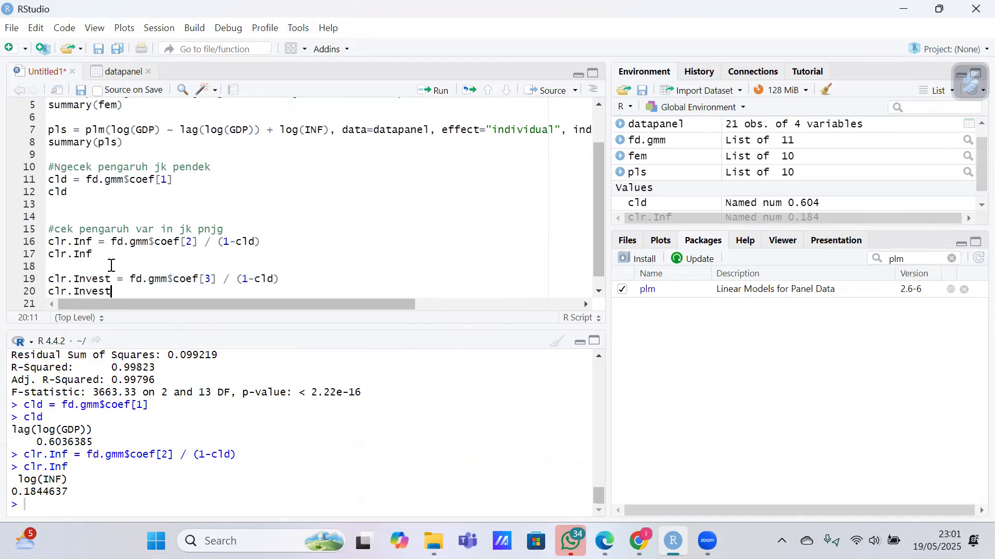
scroll(112, 265, "down", 1)
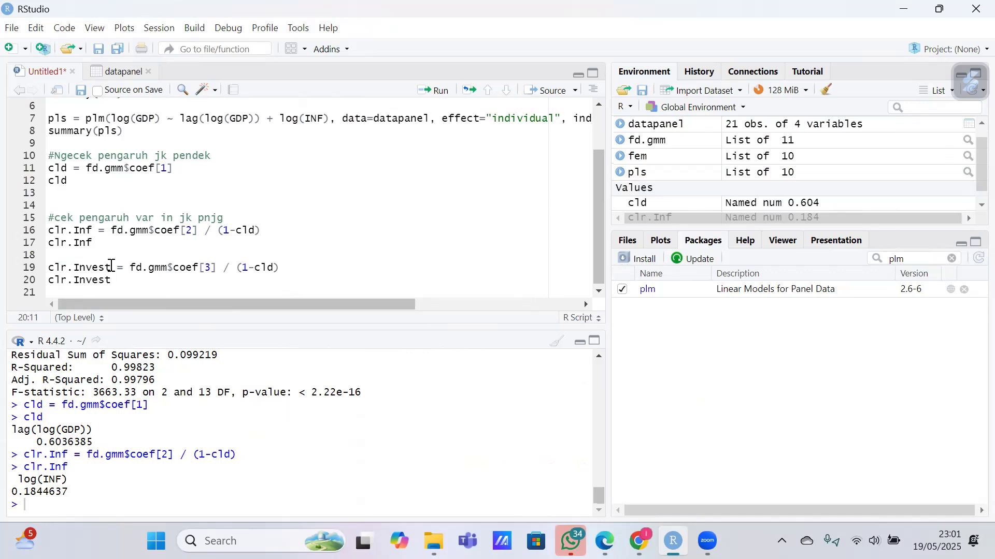
scroll(111, 266, "up", 3)
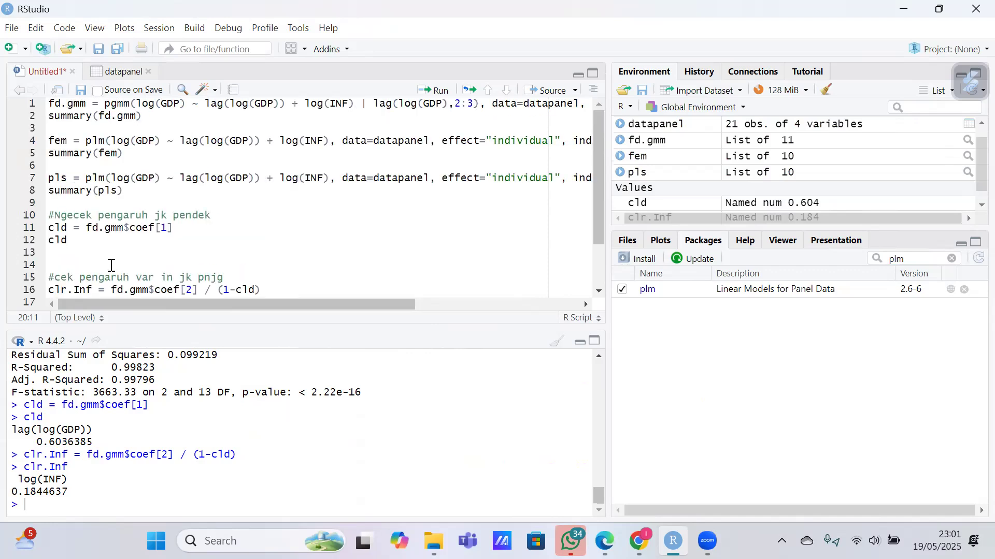